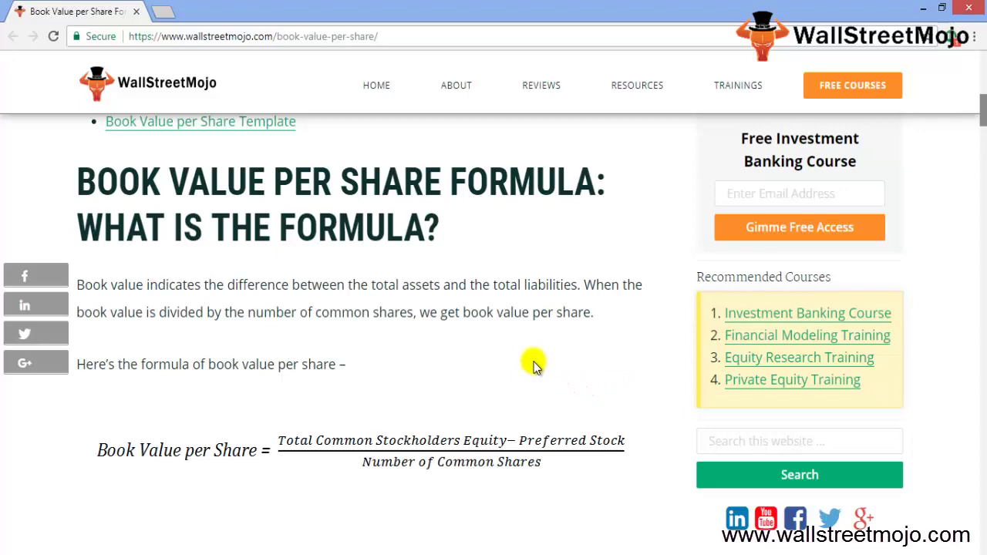
# Review the book value per share formula and the start of its worked example in the article
pyautogui.scroll(3, 534, 362)
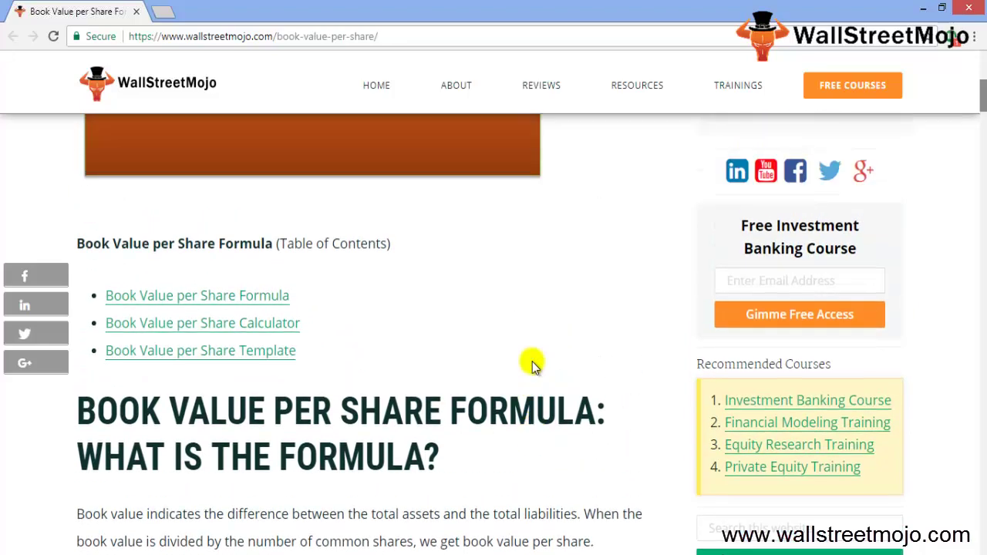
pyautogui.scroll(-2, 532, 362)
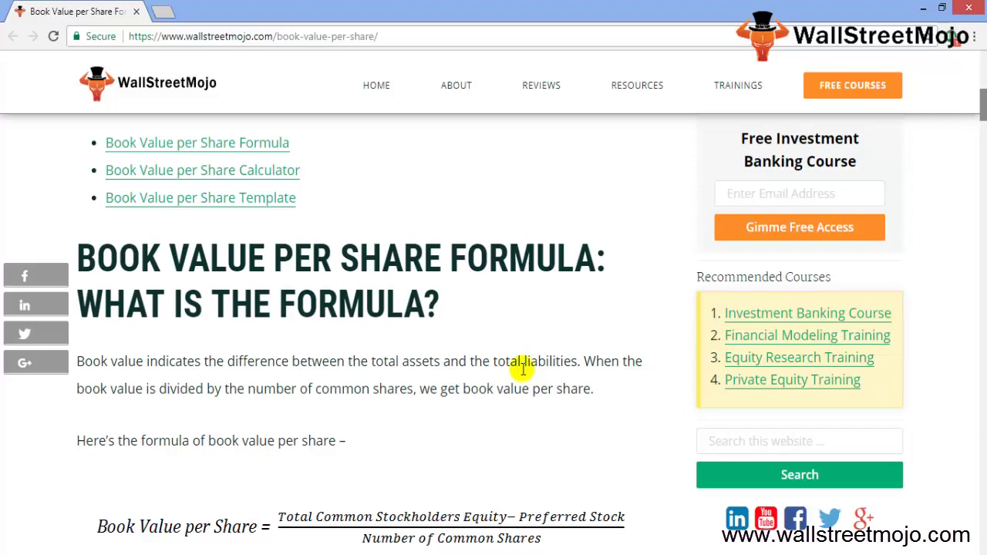
pyautogui.scroll(-1, 522, 370)
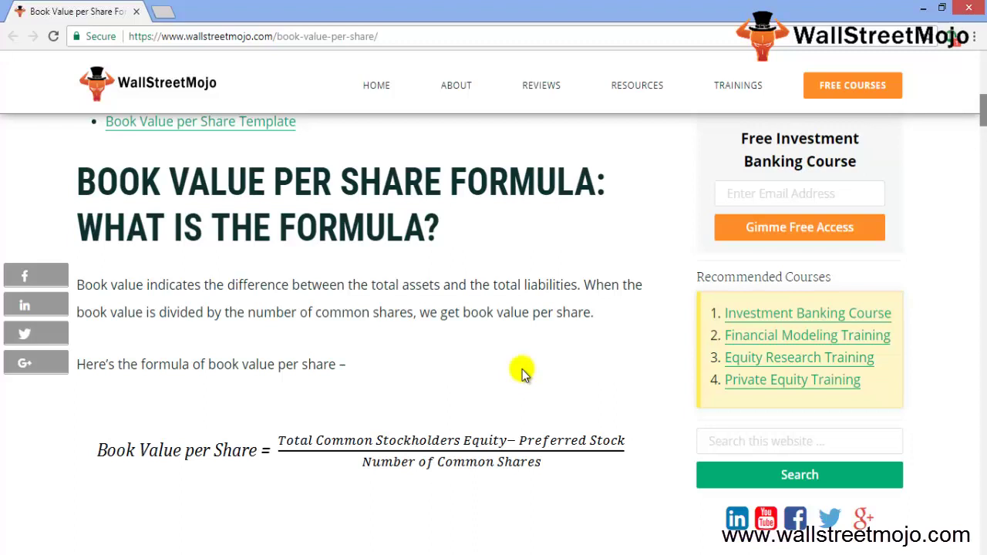
pyautogui.scroll(-2, 531, 366)
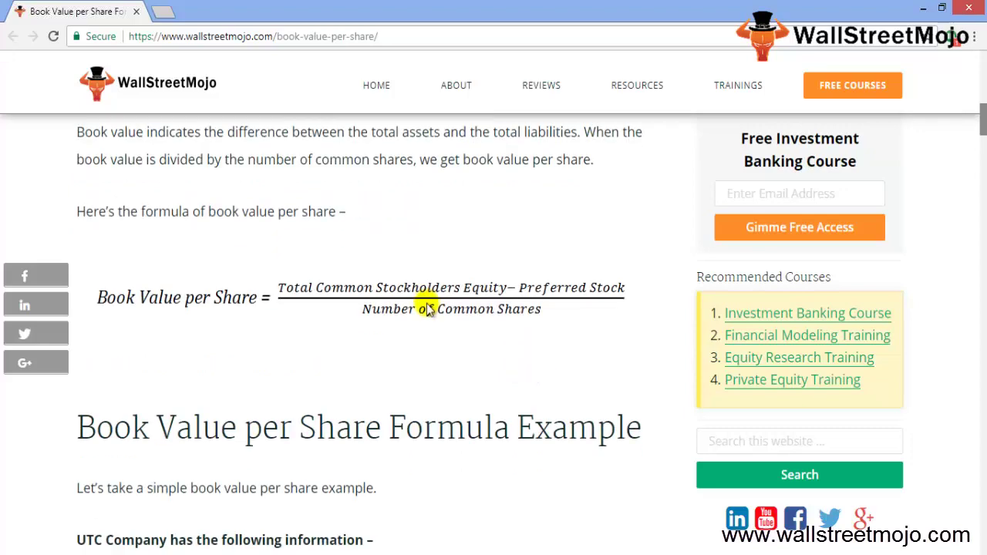
pyautogui.scroll(-1, 428, 309)
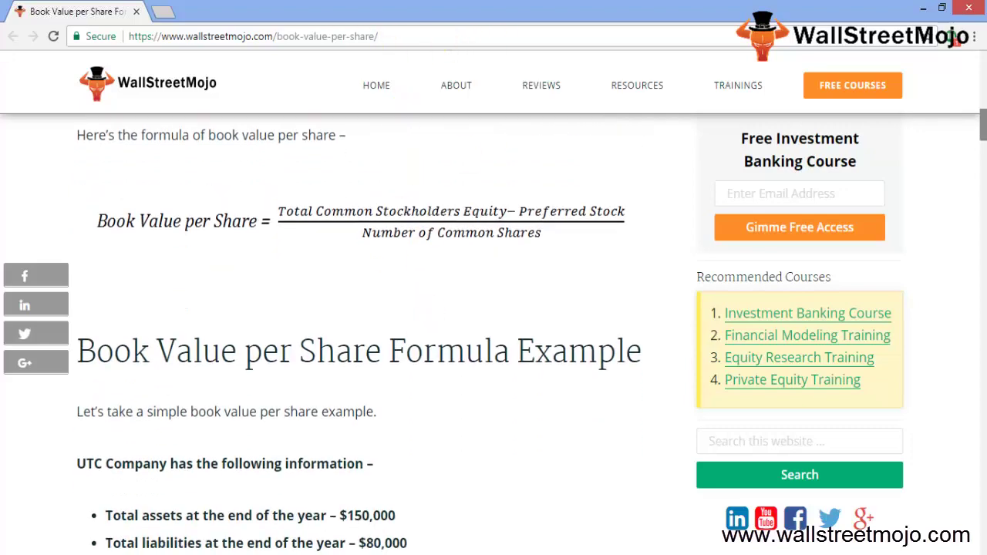
# Search the web for edgar in a new browser tab and open the SEC's EDGAR company search page
pyautogui.hotkey('ctrl', 't')
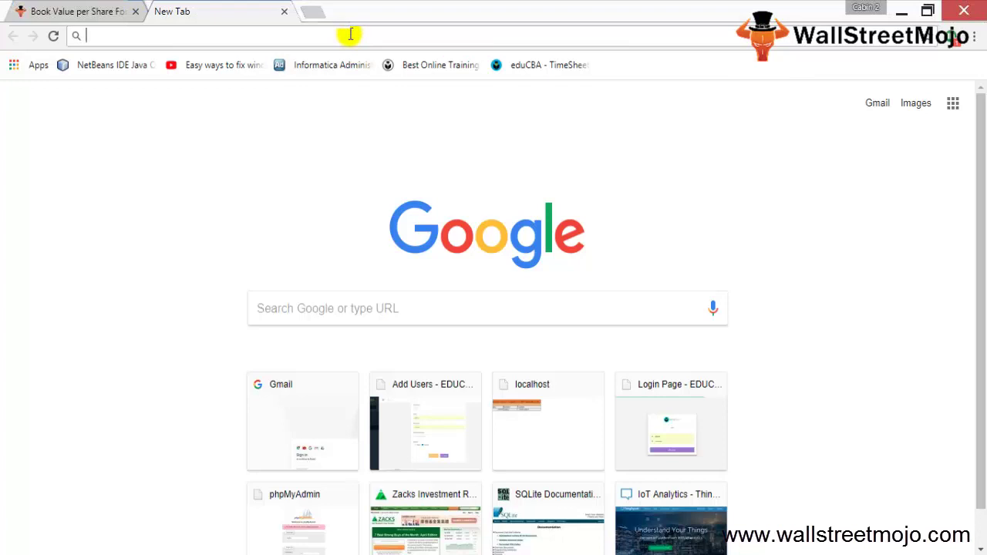
pyautogui.write('a')
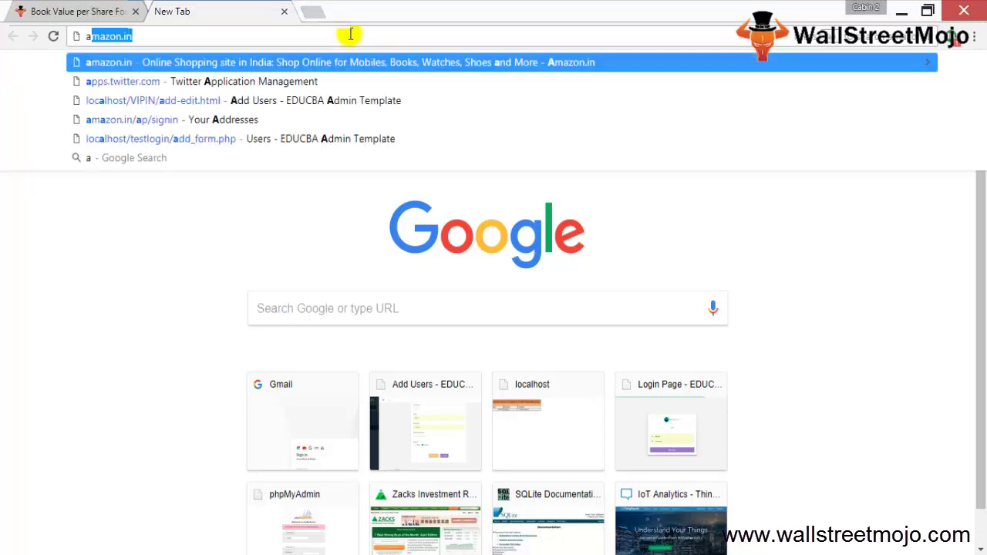
pyautogui.press('BackSpace')
pyautogui.press('BackSpace')
pyautogui.write('edgar')
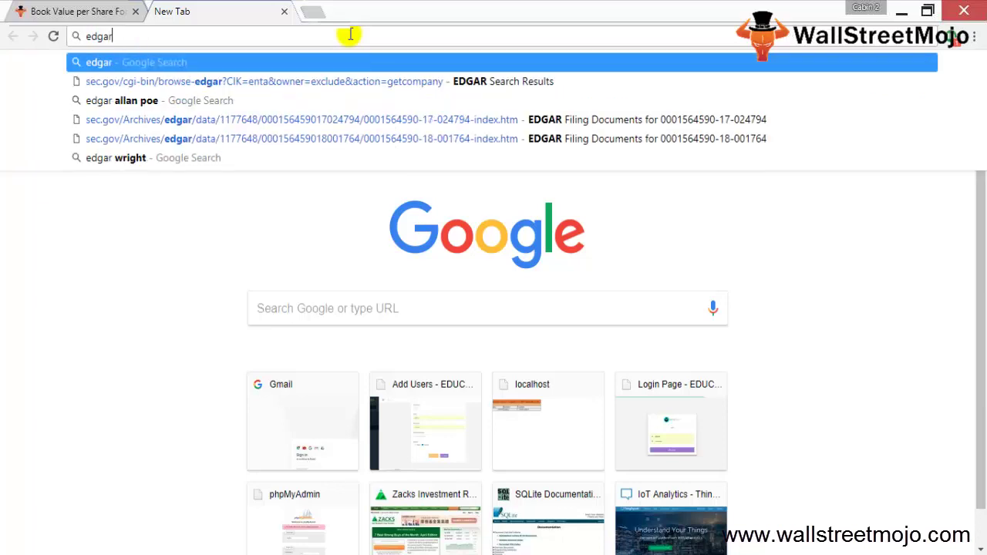
pyautogui.press('Return')
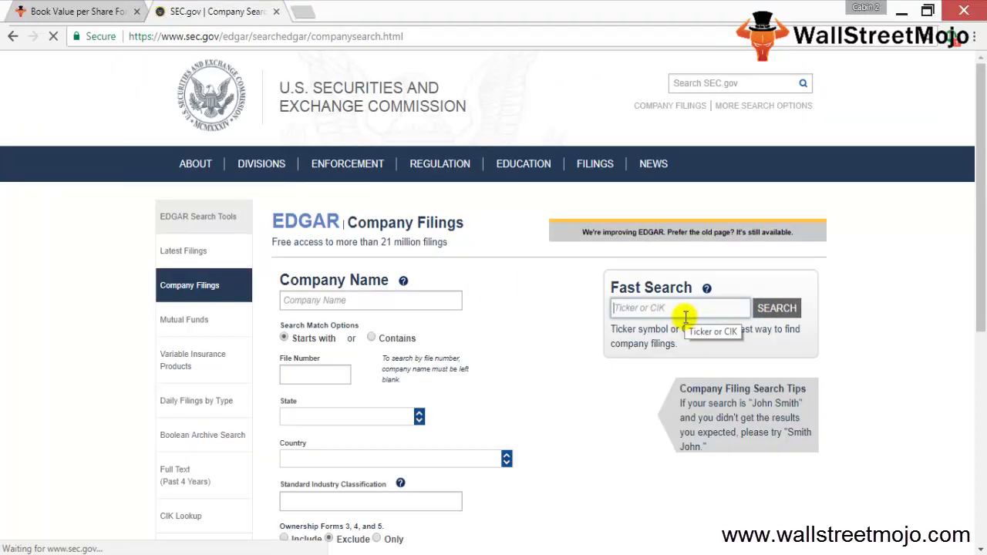
# Try a fast search for the ticker appl, clearing the stray text from the company name
pyautogui.write('appl')
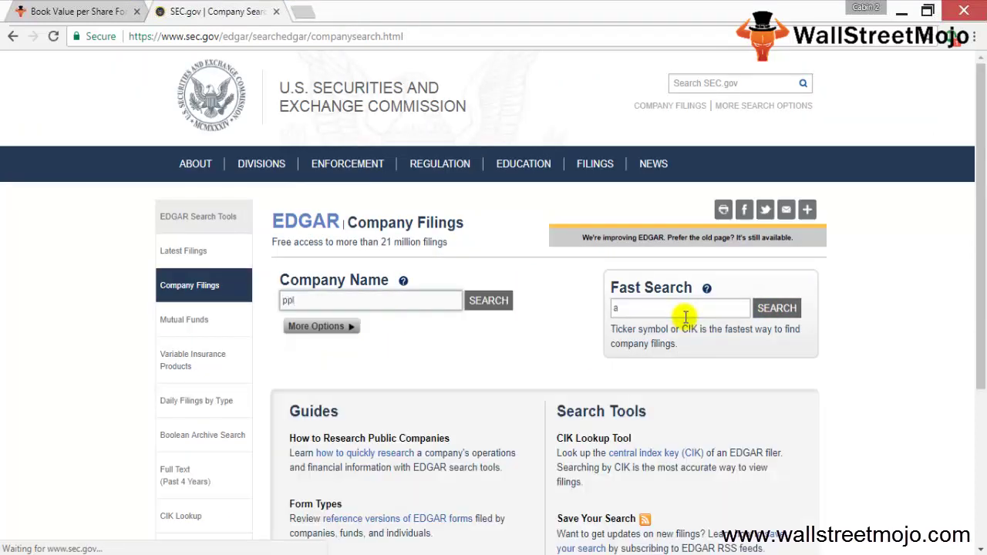
pyautogui.click(682, 310)
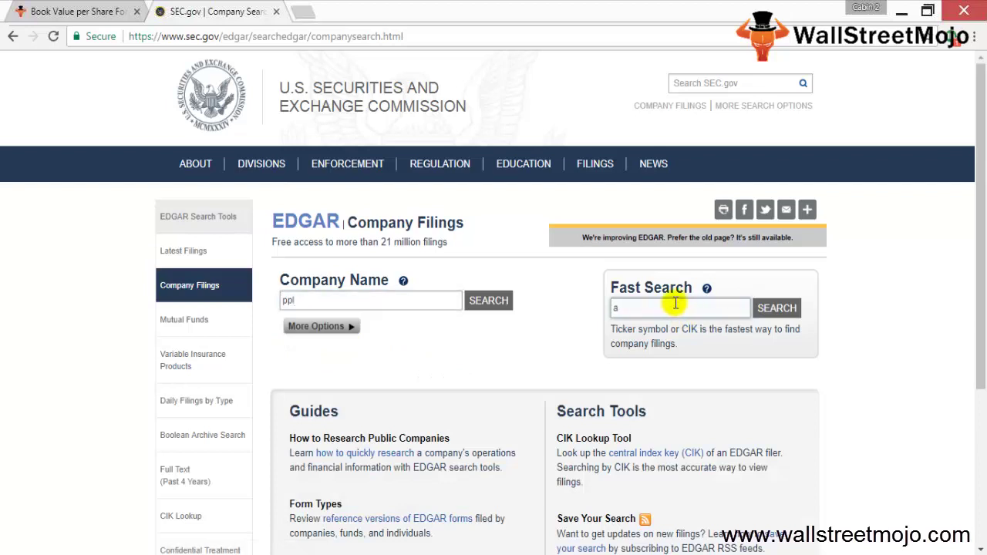
pyautogui.write('ppl')
pyautogui.click(382, 300)
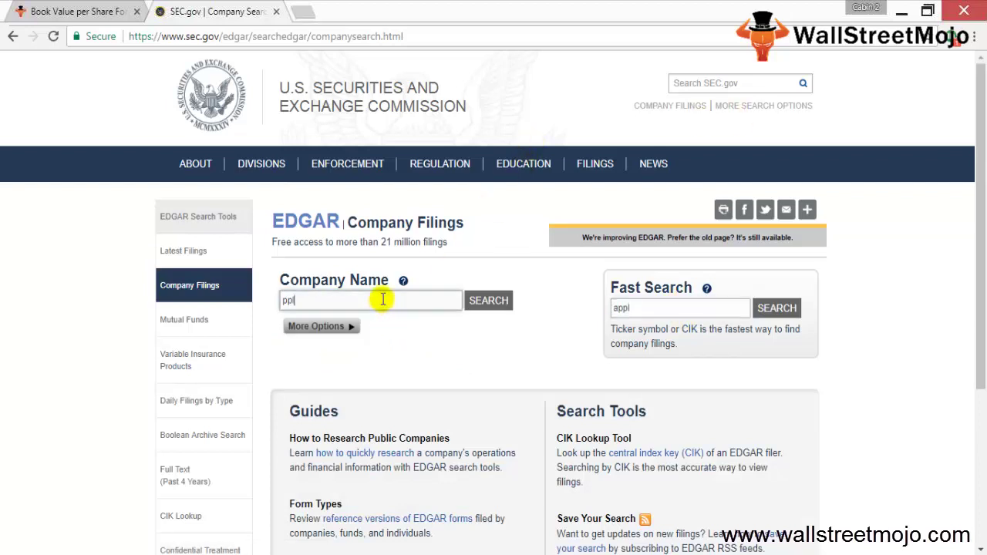
pyautogui.hotkey('ctrl', 'a')
pyautogui.press('BackSpace')
pyautogui.click(777, 308)
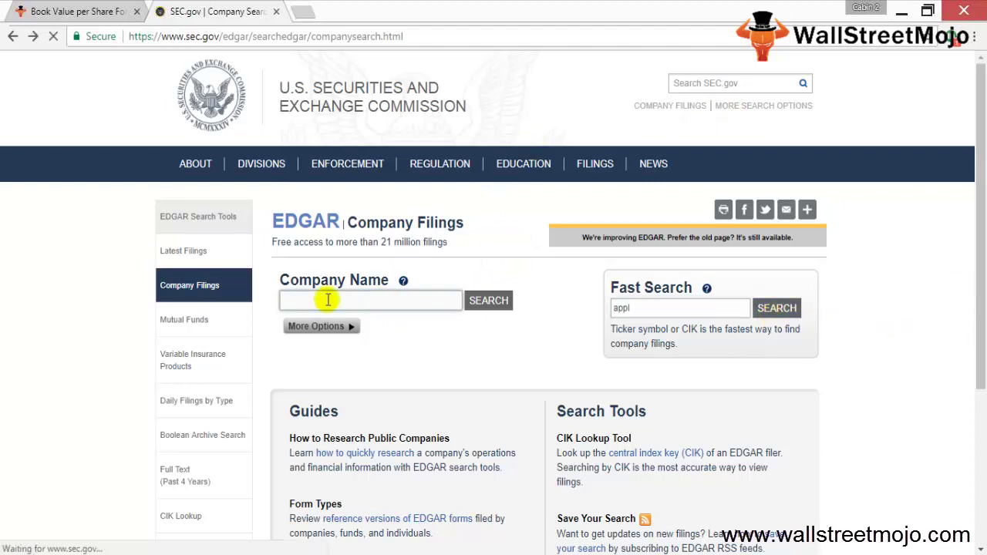
# Search EDGAR by the company name apple and open the filings list of APPLE INC
pyautogui.write('apple')
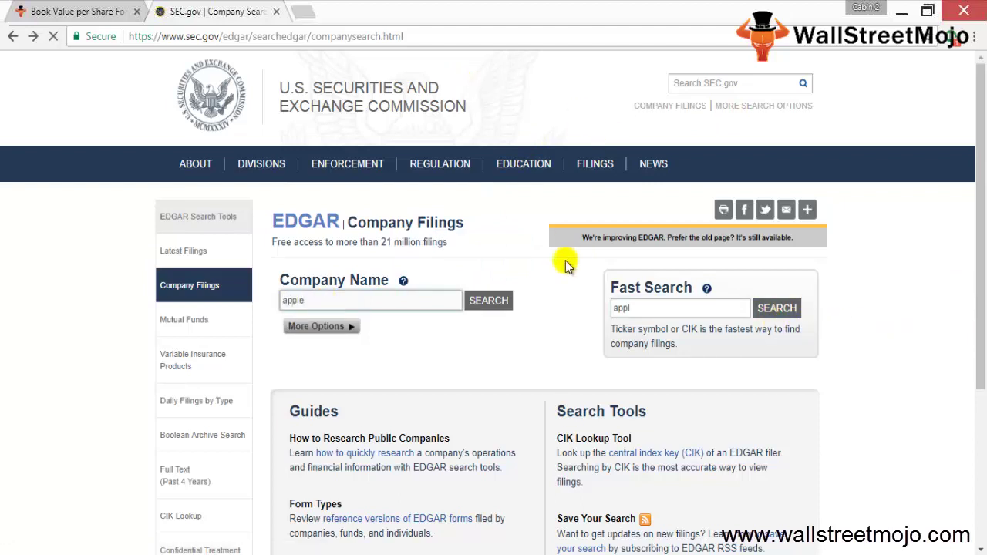
pyautogui.click(494, 301)
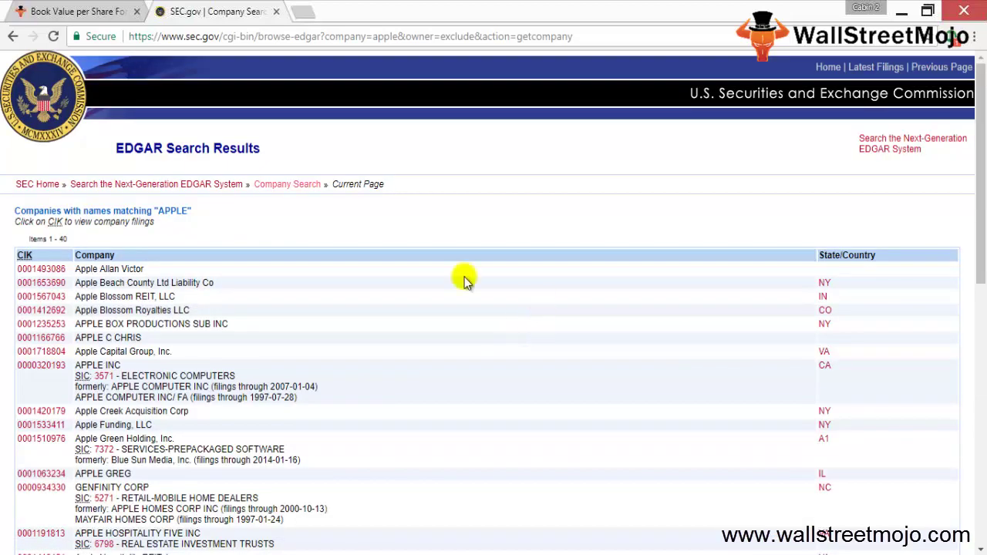
pyautogui.click(42, 365)
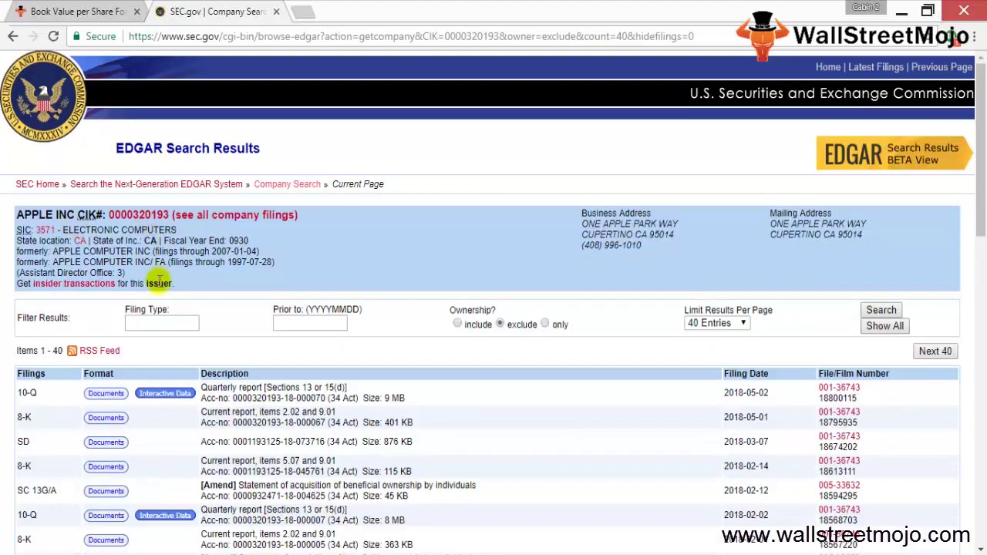
# Open the main 10-Q document, a10-qq220183312018.htm, from the quarterly report filed on 2018-05-02
pyautogui.scroll(-1, 166, 328)
pyautogui.click(110, 319)
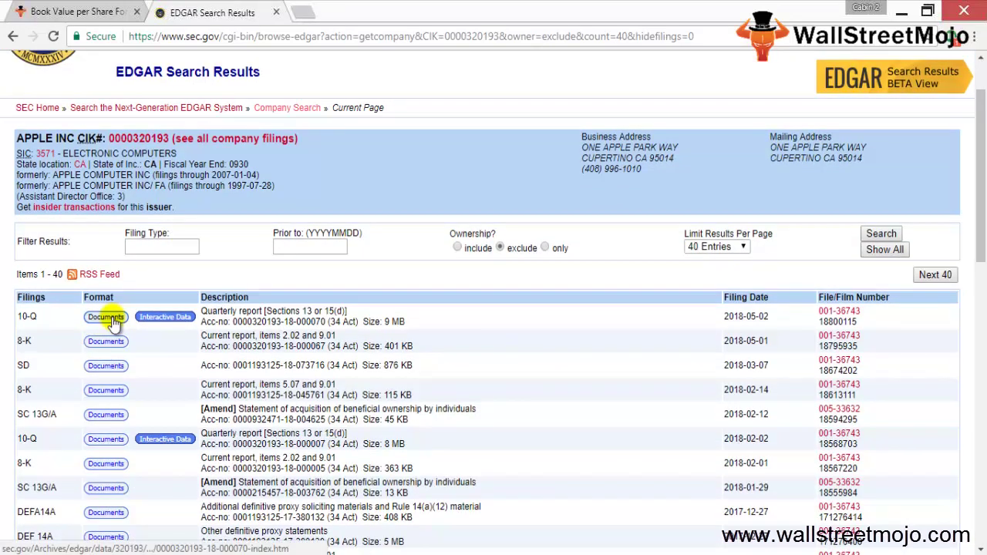
pyautogui.scroll(-1, 388, 353)
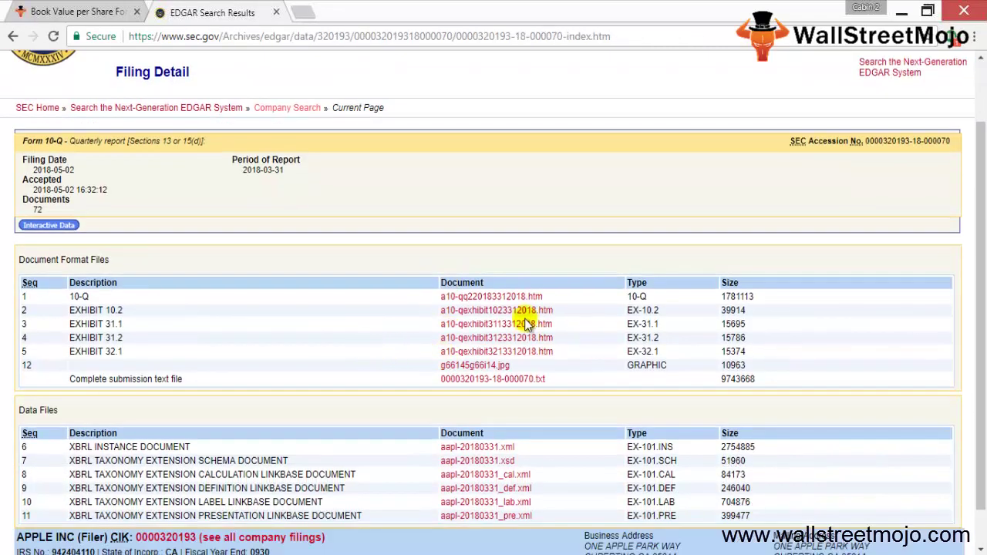
pyautogui.click(497, 300)
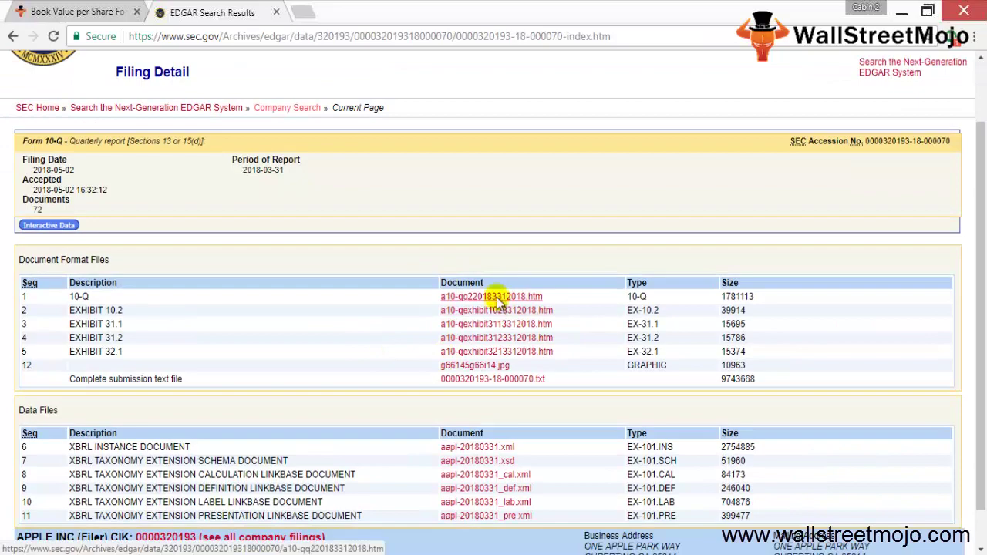
# Look through the 10-Q's financial statements to find the condensed consolidated balance sheets
pyautogui.scroll(-5, 561, 229)
pyautogui.scroll(-3, 561, 229)
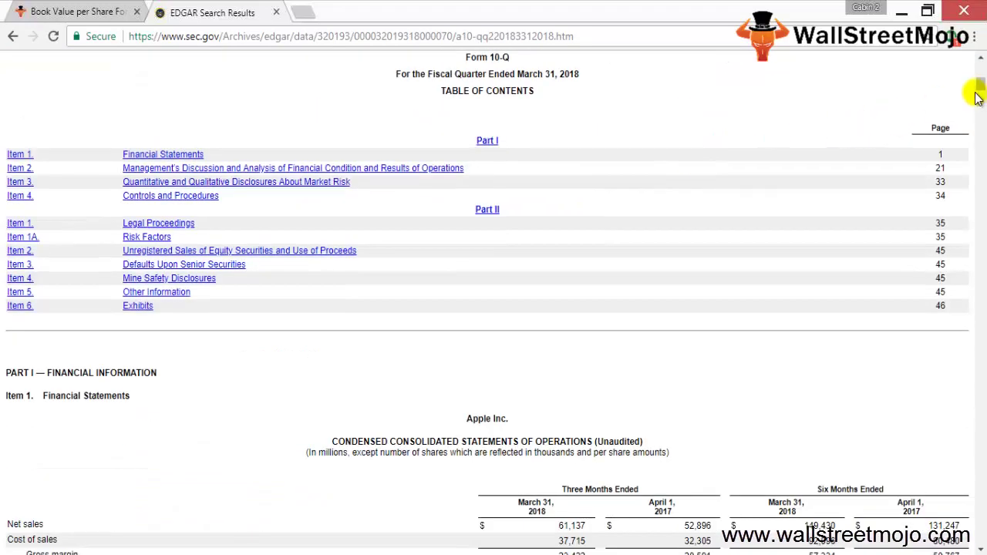
pyautogui.moveTo(980, 85); pyautogui.dragTo(979, 93)
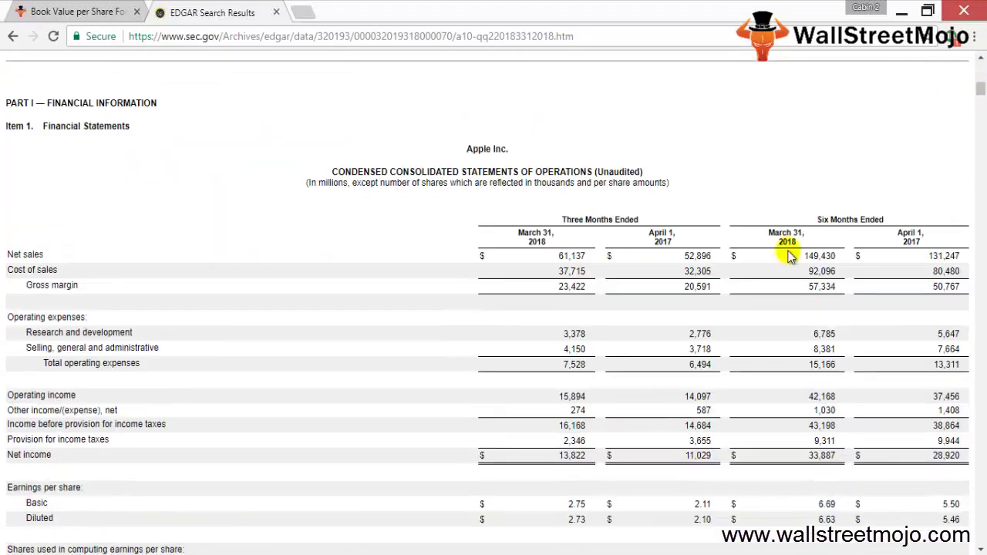
pyautogui.scroll(-10, 786, 255)
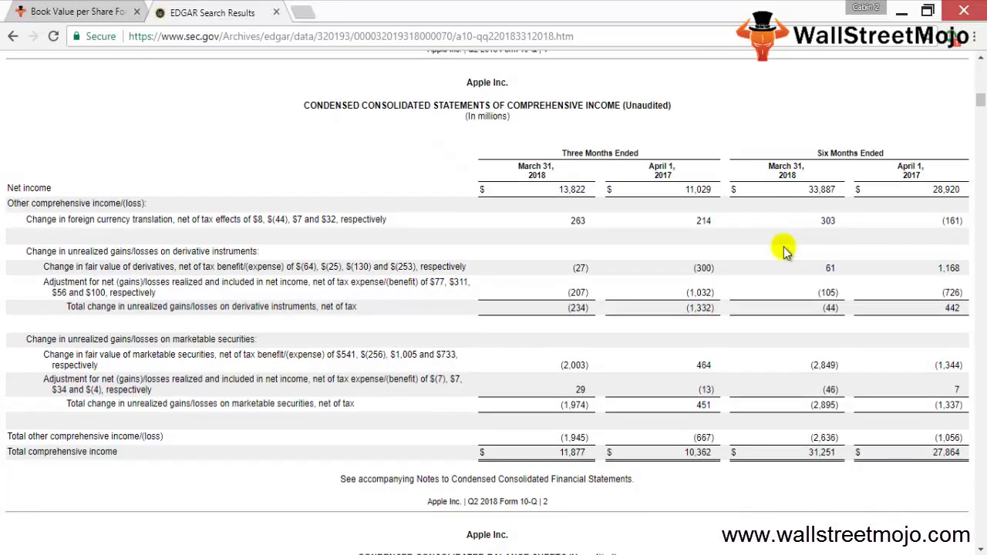
pyautogui.scroll(-2, 784, 251)
pyautogui.scroll(10, 787, 249)
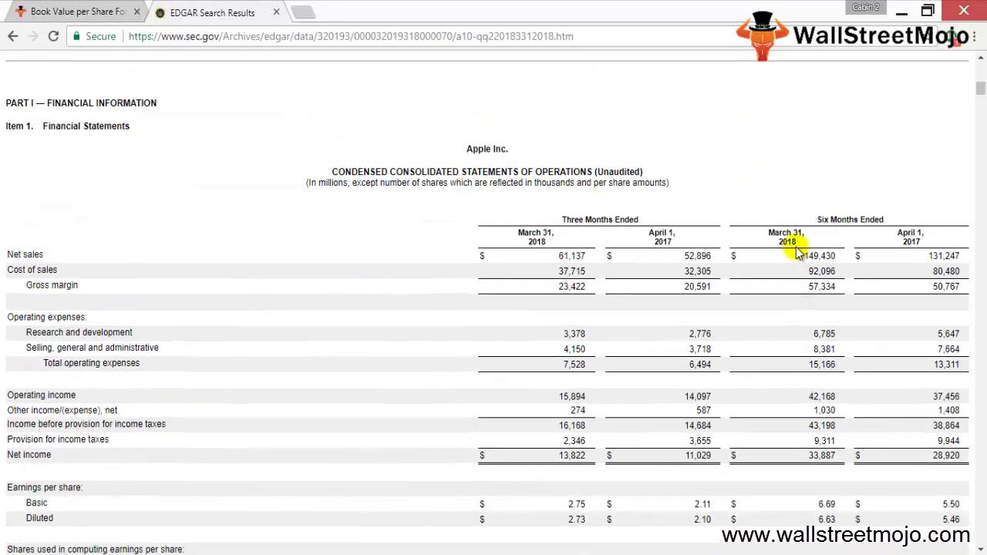
pyautogui.scroll(-15, 803, 253)
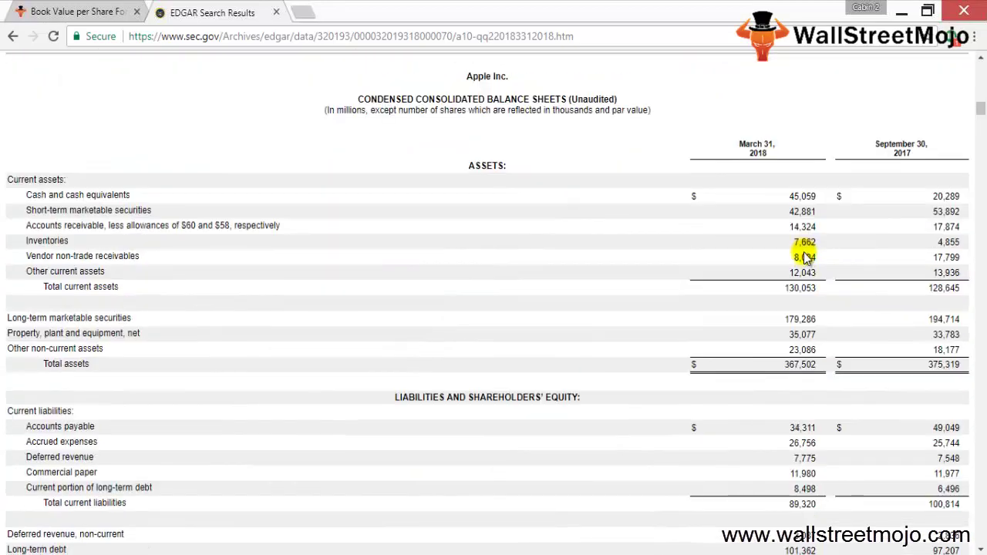
# Examine the balance sheet, highlighting the total assets and total liabilities figures for March 31, 2018
pyautogui.scroll(-1, 806, 256)
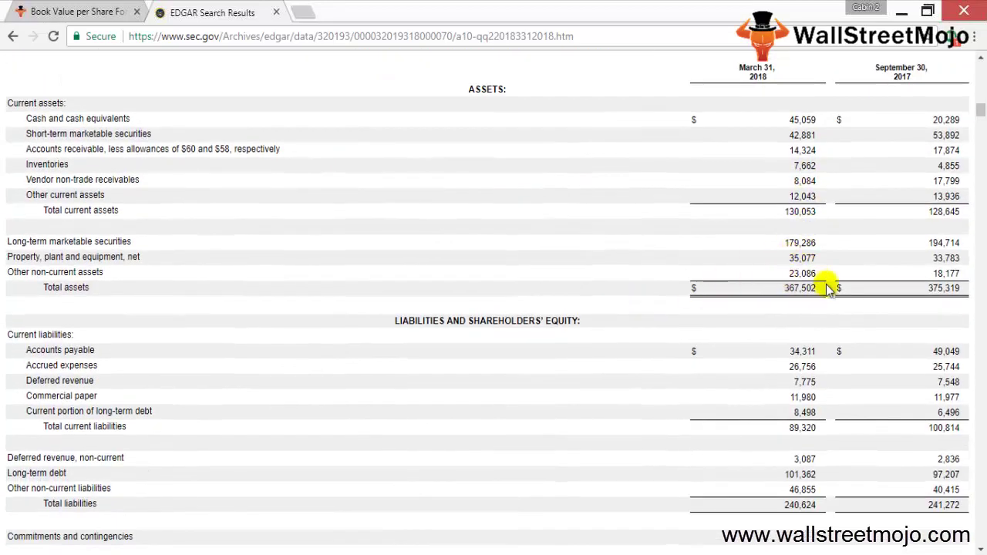
pyautogui.moveTo(826, 287); pyautogui.dragTo(781, 293)
pyautogui.click(633, 292)
pyautogui.scroll(2, 633, 291)
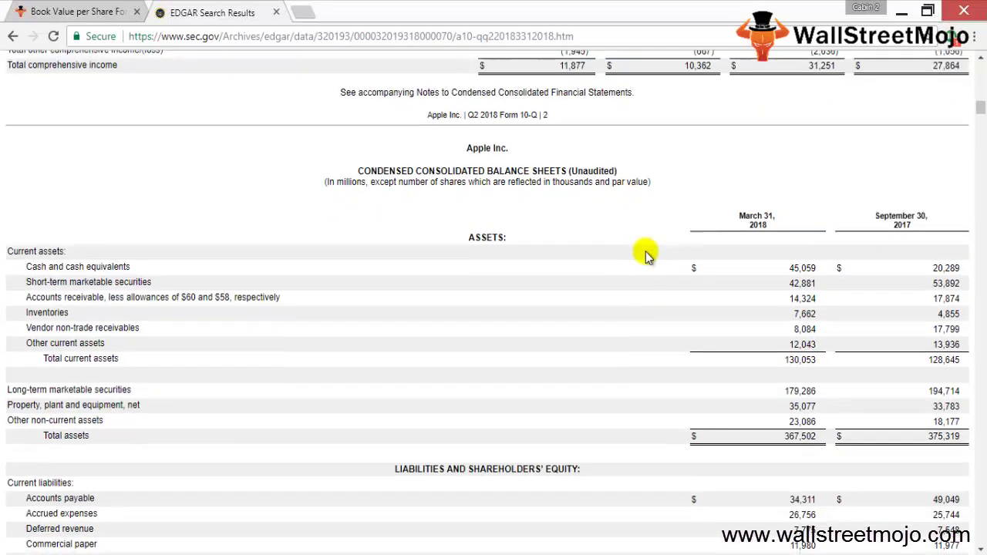
pyautogui.scroll(-3, 646, 254)
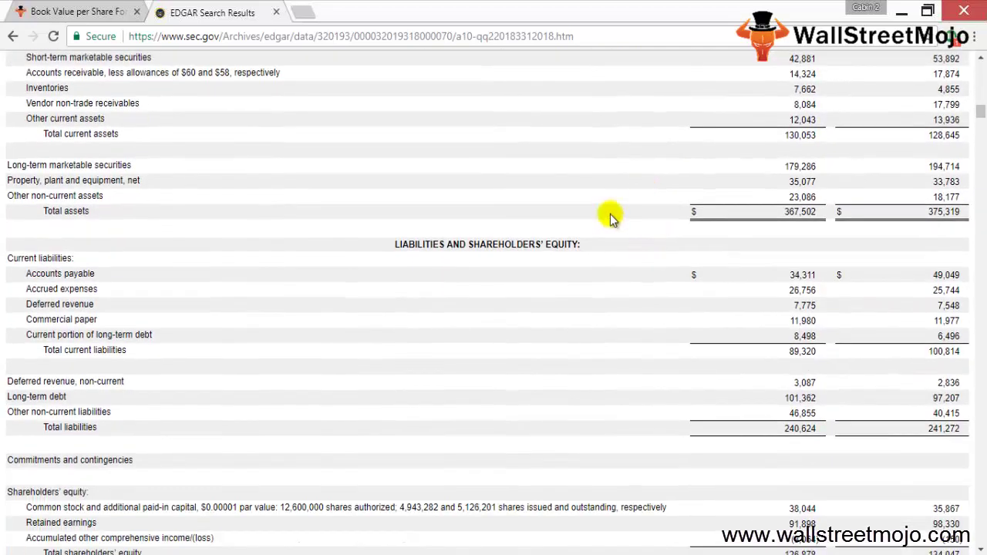
pyautogui.moveTo(825, 429); pyautogui.dragTo(682, 436)
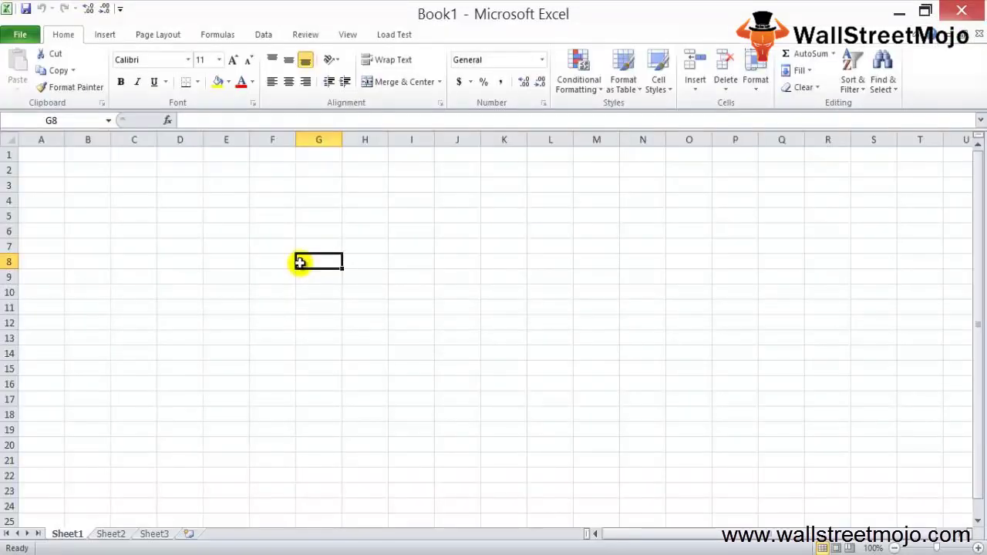
# Switch to the blank Excel workbook and enter the label "Book value" in cell E7
pyautogui.click(253, 240)
pyautogui.press('Left')
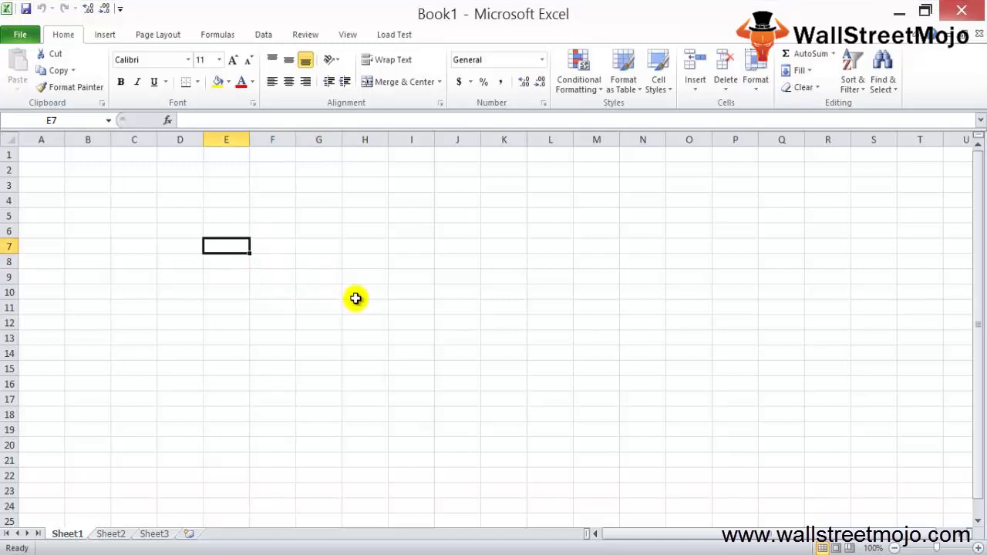
pyautogui.write('Book value')
pyautogui.hotkey('alt', 'h')
pyautogui.press('u')
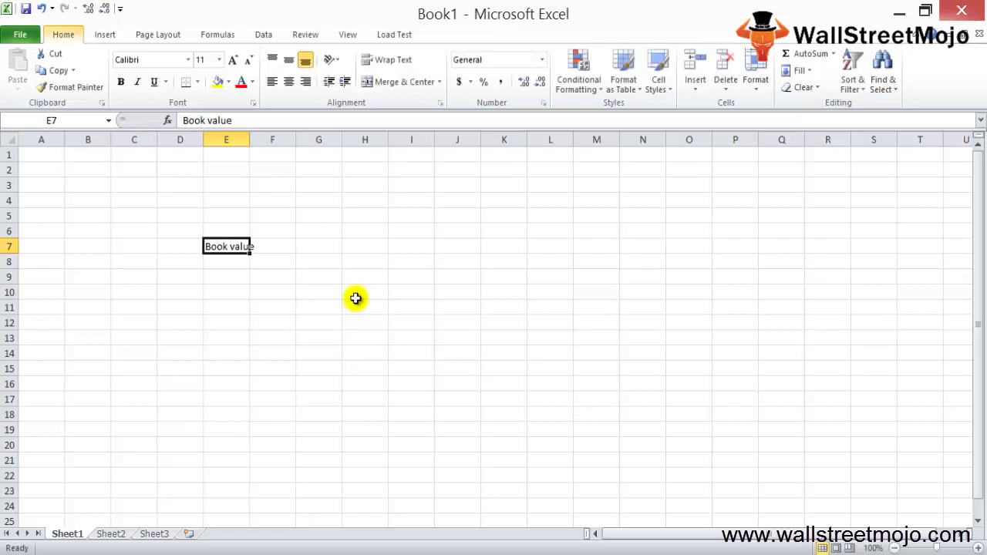
pyautogui.press('i')
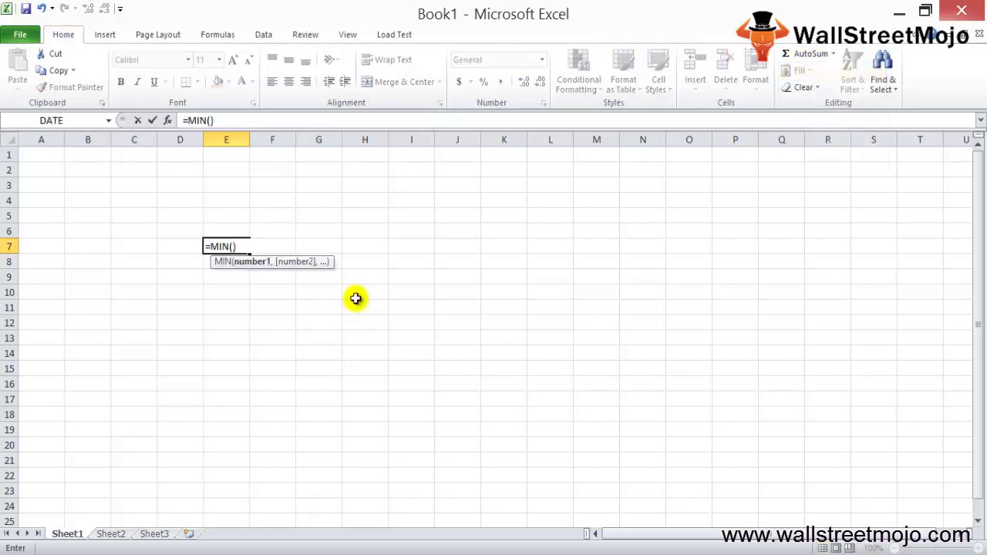
pyautogui.press('Escape')
# AutoFit the width of column E to the "Book value" label
pyautogui.hotkey('alt', 'h')
pyautogui.press('o')
pyautogui.press('i')
# Enter the text "Total shareholders' equity/no of shares outstanding" in cell F7, beside the "Book value" label
pyautogui.press('Right')
pyautogui.write('Total sha')
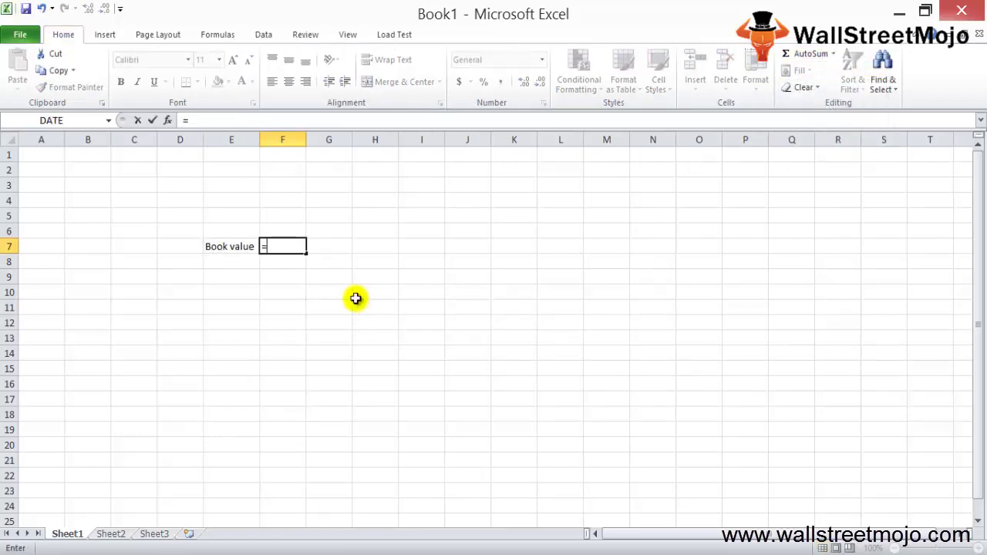
pyautogui.write('reholders')
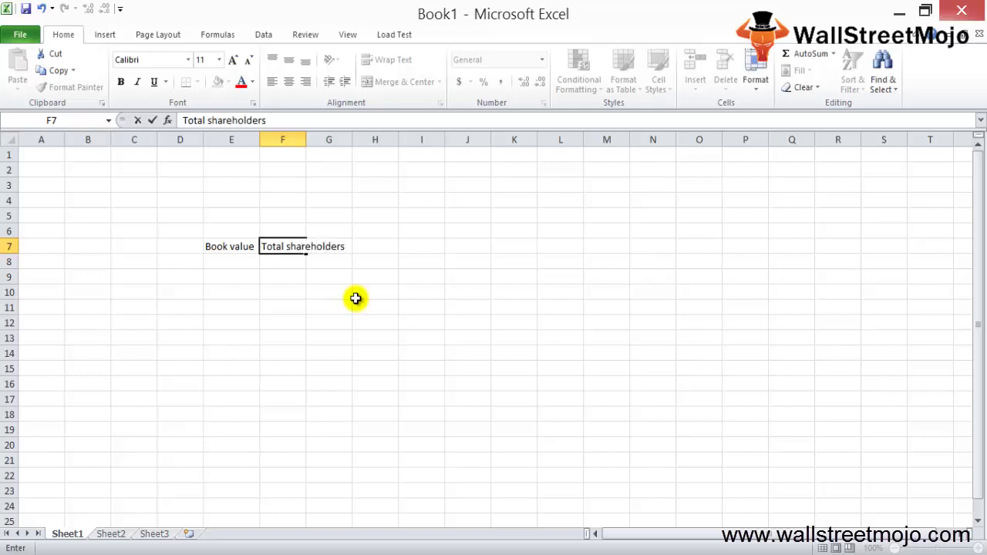
pyautogui.write("' equity/no fo")
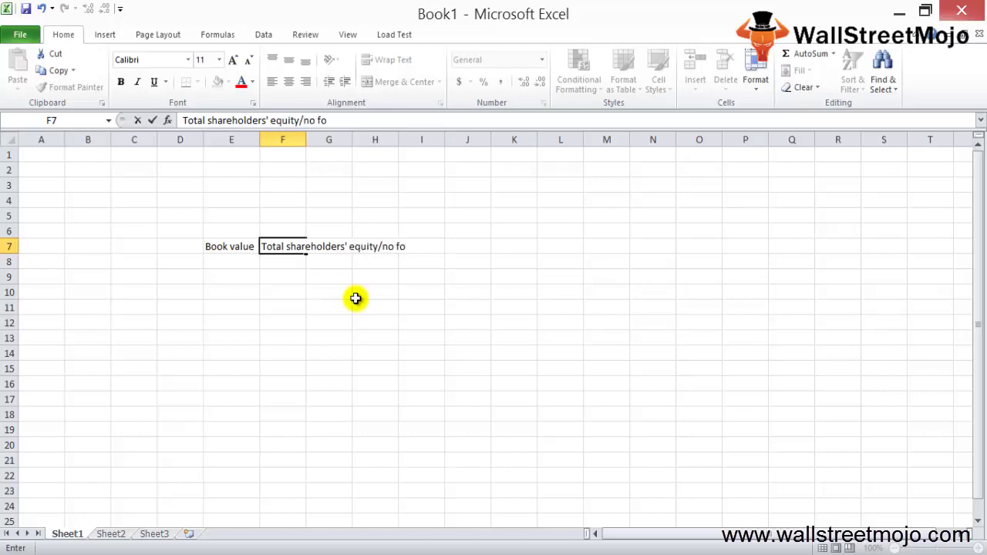
pyautogui.press('BackSpace')
pyautogui.press('BackSpace')
pyautogui.write('of shares outstandin')
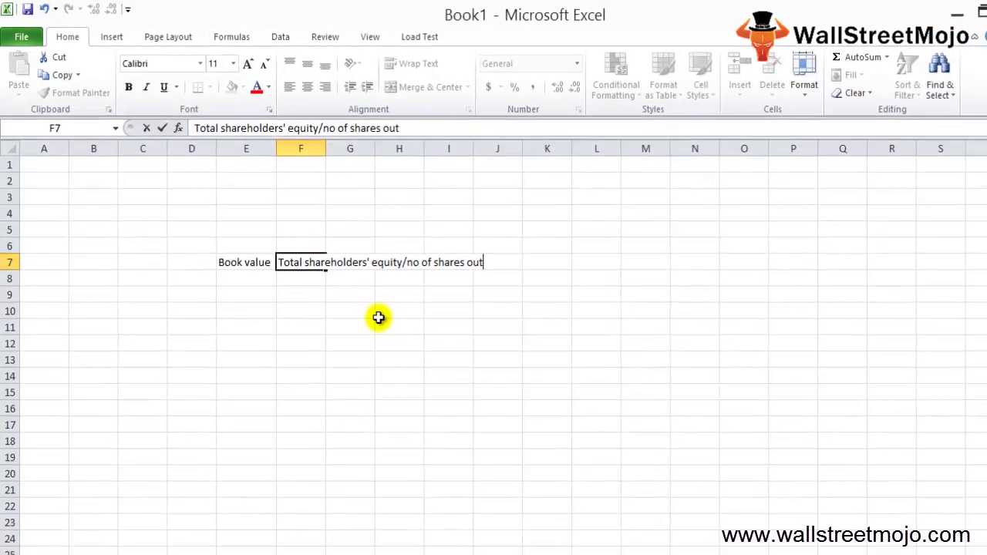
pyautogui.write('g')
pyautogui.hotkey('ctrl', 'Return')
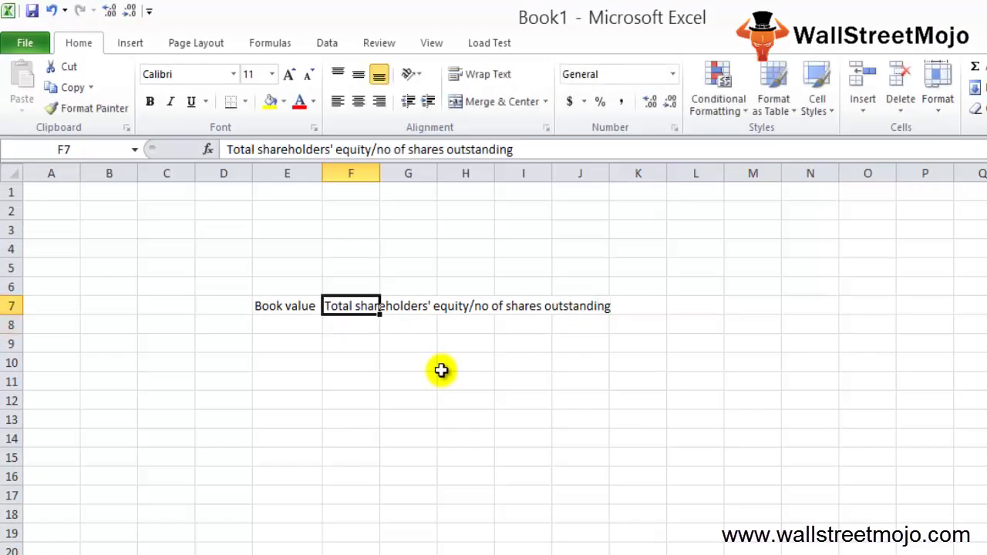
# Enter the label "Total shareholders equity" in cell E9
pyautogui.press('Down')
pyautogui.press('Down')
pyautogui.press('Down')
pyautogui.press('Up')
pyautogui.press('Left')
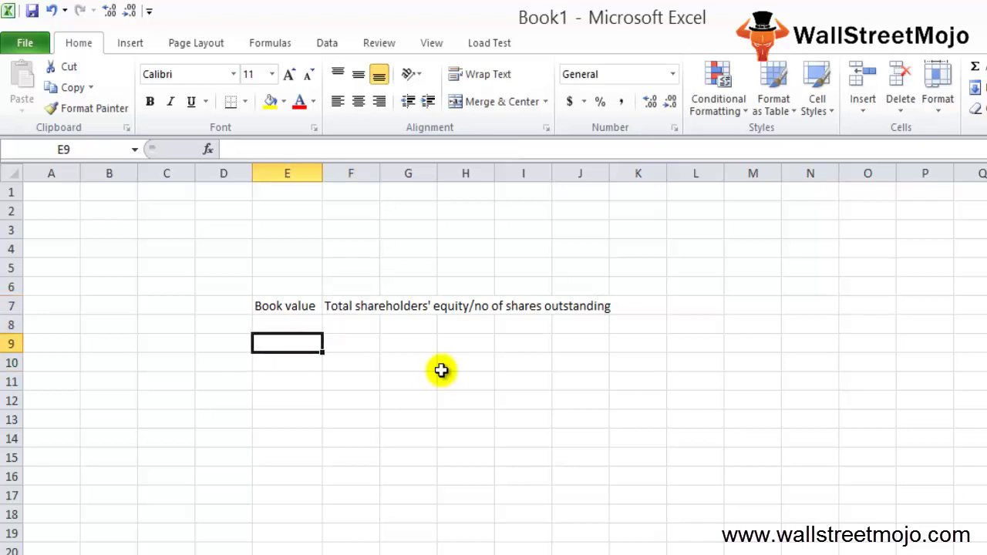
pyautogui.write('Total sh')
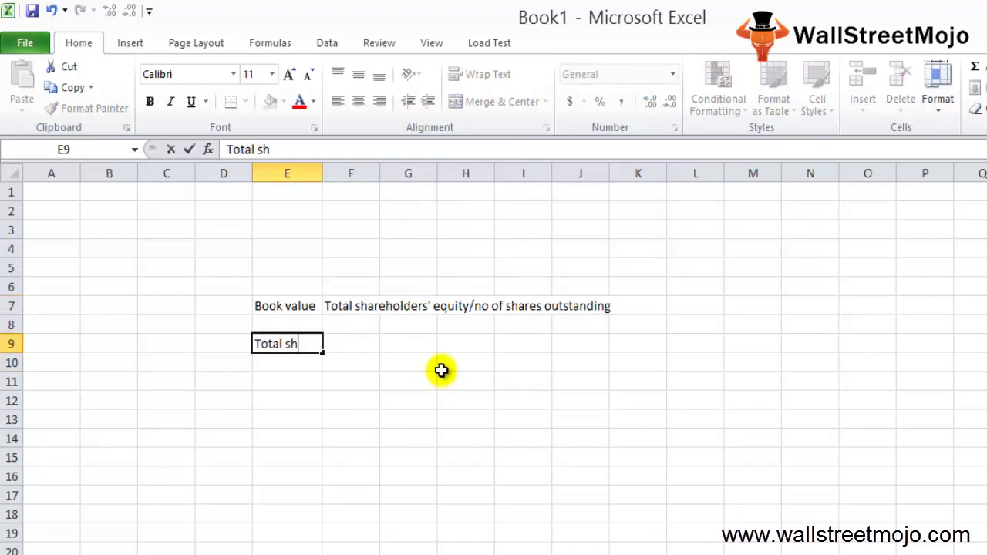
pyautogui.write('areholders equity')
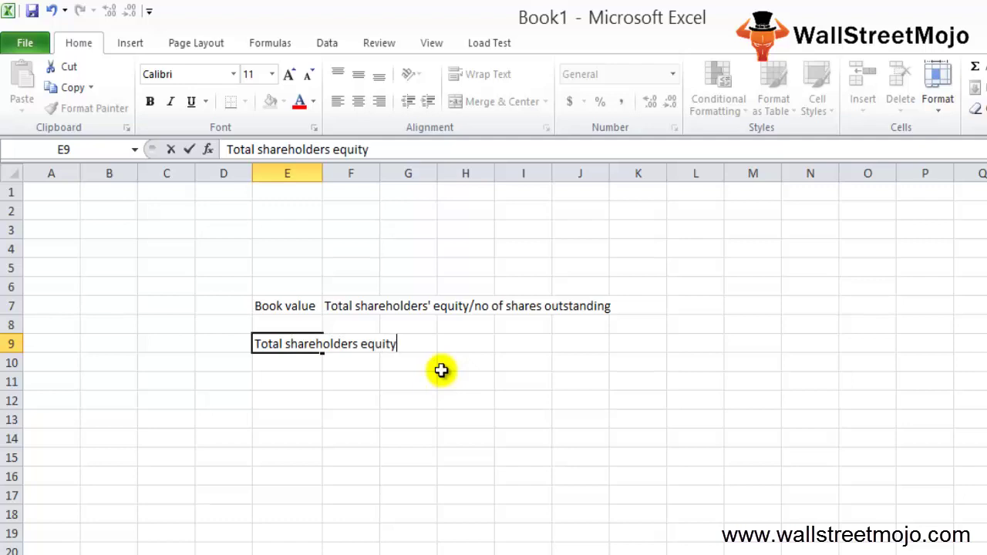
pyautogui.press('Tab')
# AutoFit the width of column E to the "Total shareholders equity" label
pyautogui.press('Left')
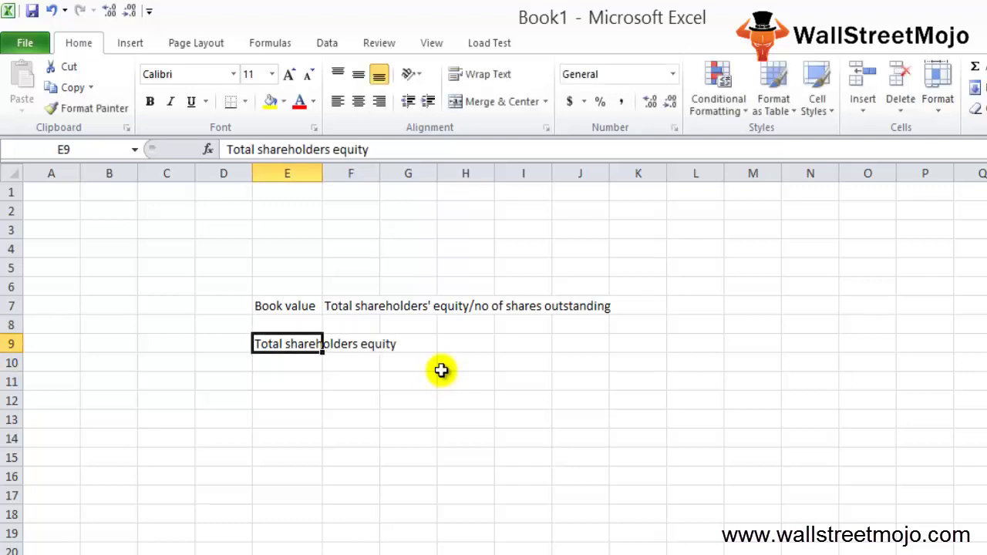
pyautogui.hotkey('alt', 'h')
pyautogui.press('o')
pyautogui.press('i')
# Write "=Total assets - Total liabilities" in cell F9, beside the shareholders equity label
pyautogui.press('Right')
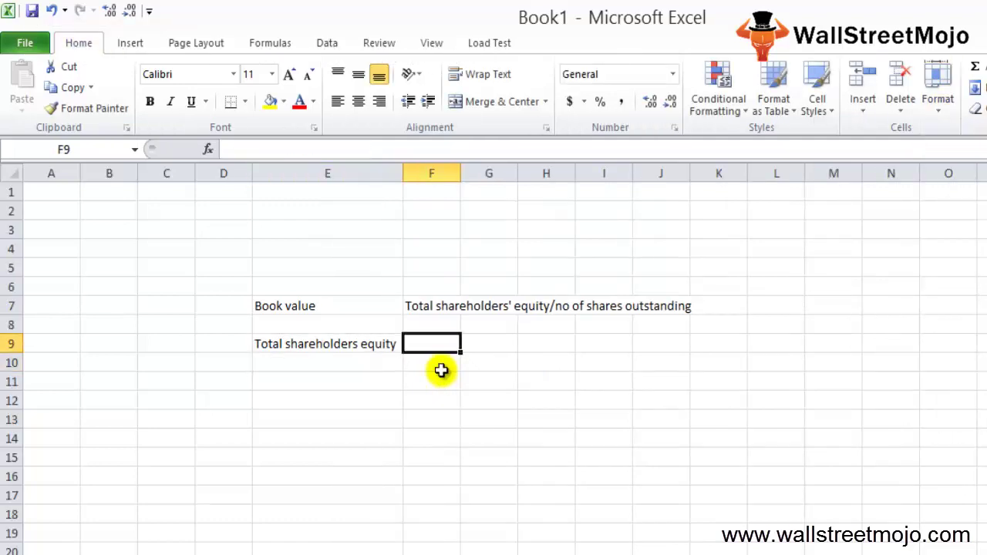
pyautogui.write('=')
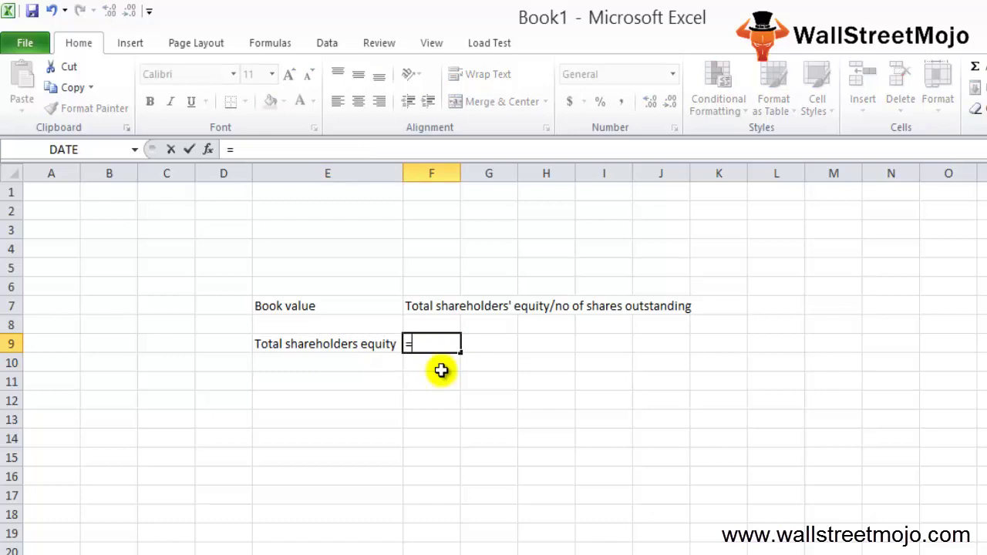
pyautogui.write('Total ')
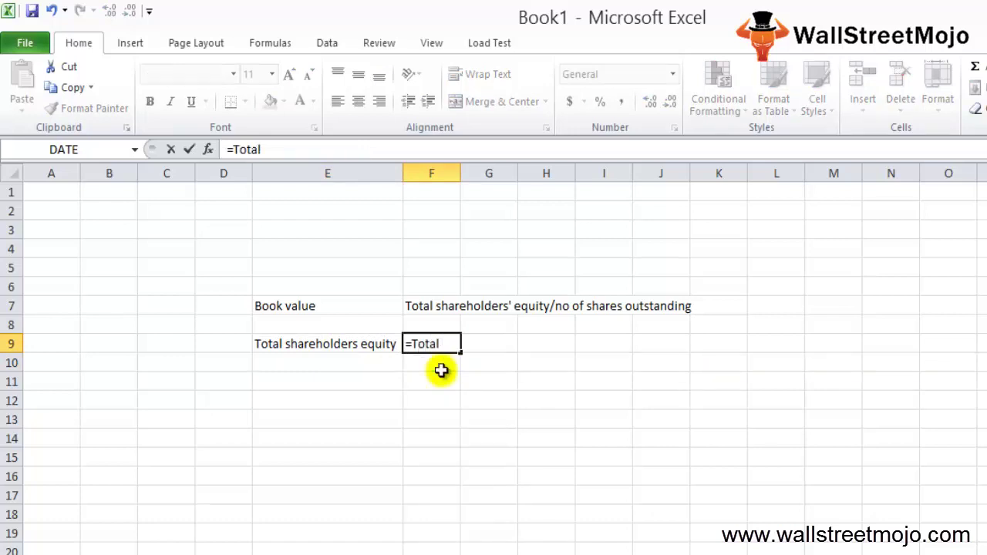
pyautogui.write('assets - ')
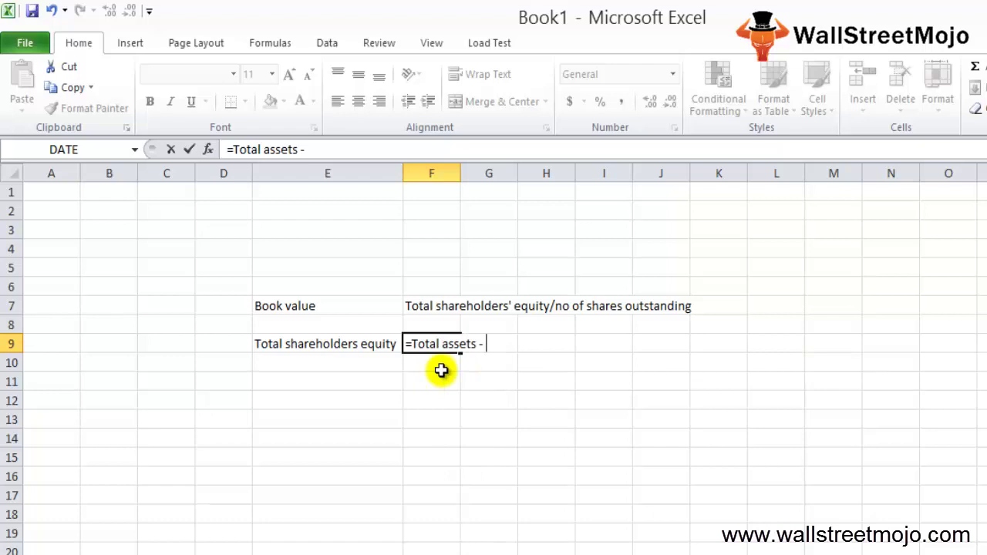
pyautogui.write('to')
pyautogui.press('BackSpace')
pyautogui.press('BackSpace')
pyautogui.write('T')
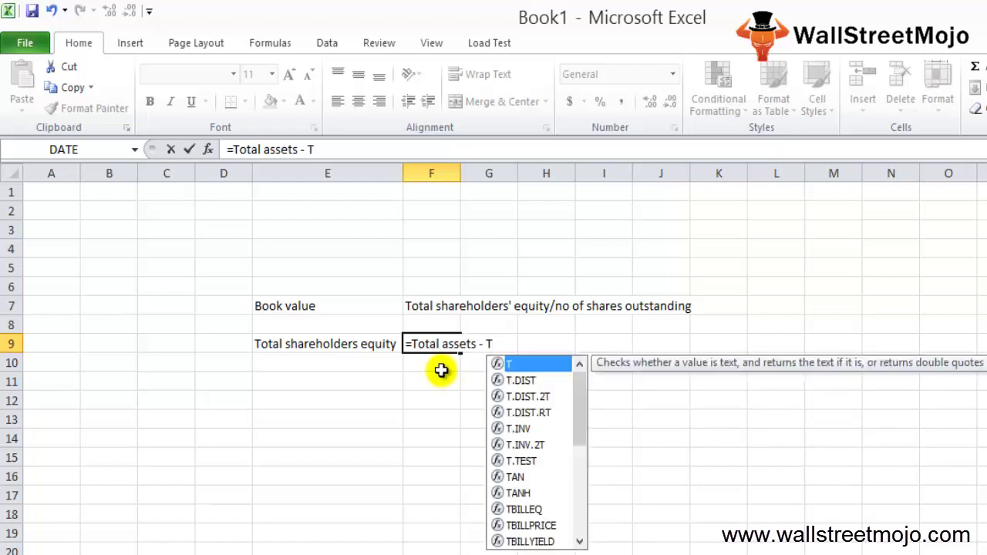
pyautogui.write('otal lia')
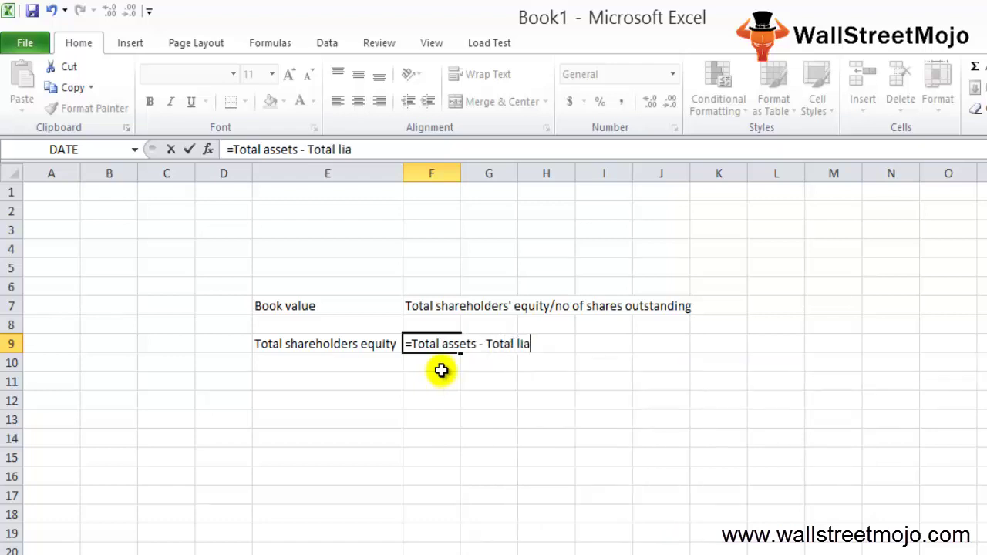
pyautogui.write('bilities')
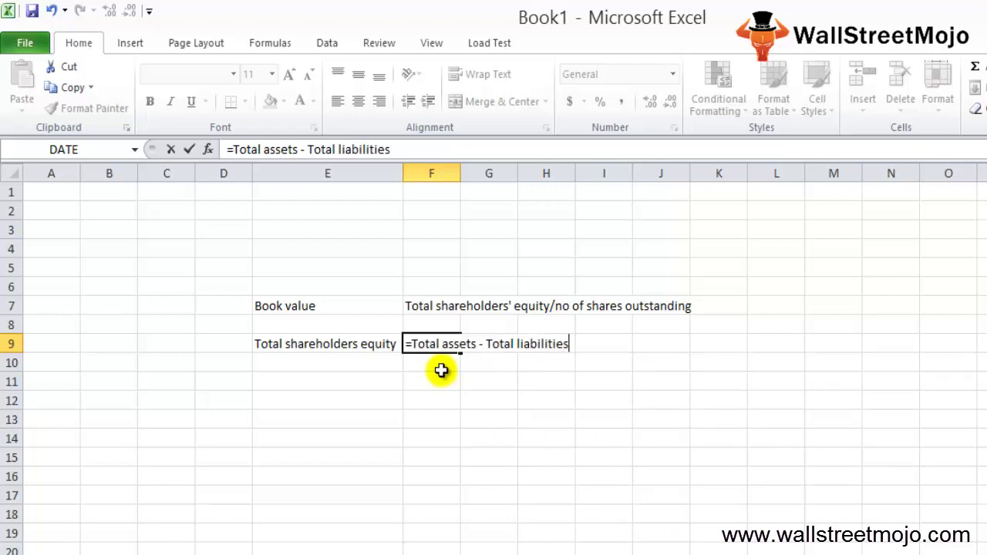
# Remove the leading equals sign from cell F9 so that it holds "Total assets - Total liabilities" as plain text
pyautogui.press('Return')
pyautogui.press('Up')
pyautogui.press('F2')
pyautogui.press('Home')
pyautogui.press('Delete')
pyautogui.hotkey('ctrl', 'Return')
pyautogui.press('Left')
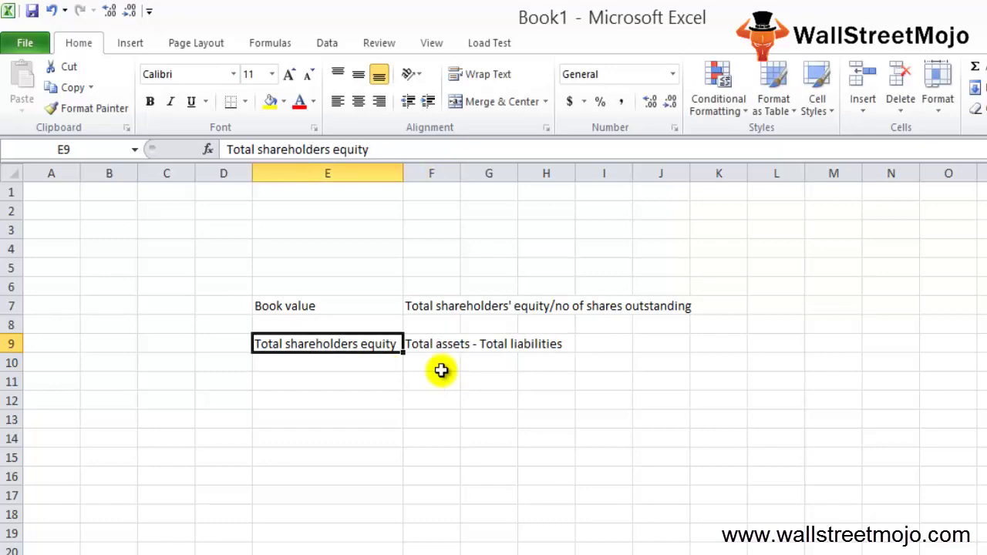
pyautogui.press('Down')
pyautogui.press('Down')
pyautogui.press('Down')
pyautogui.press('Down')
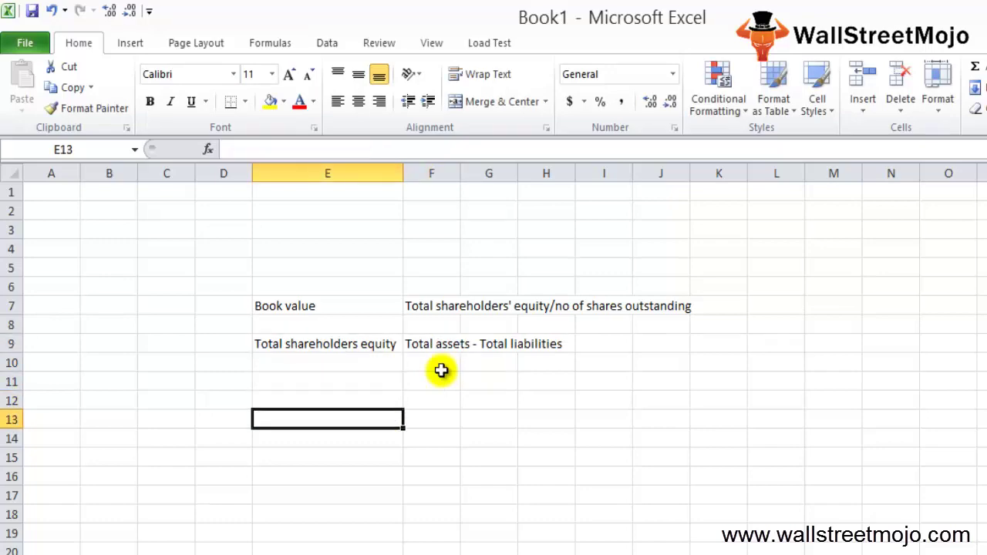
pyautogui.press('Up')
pyautogui.press('Up')
pyautogui.click(440, 374)
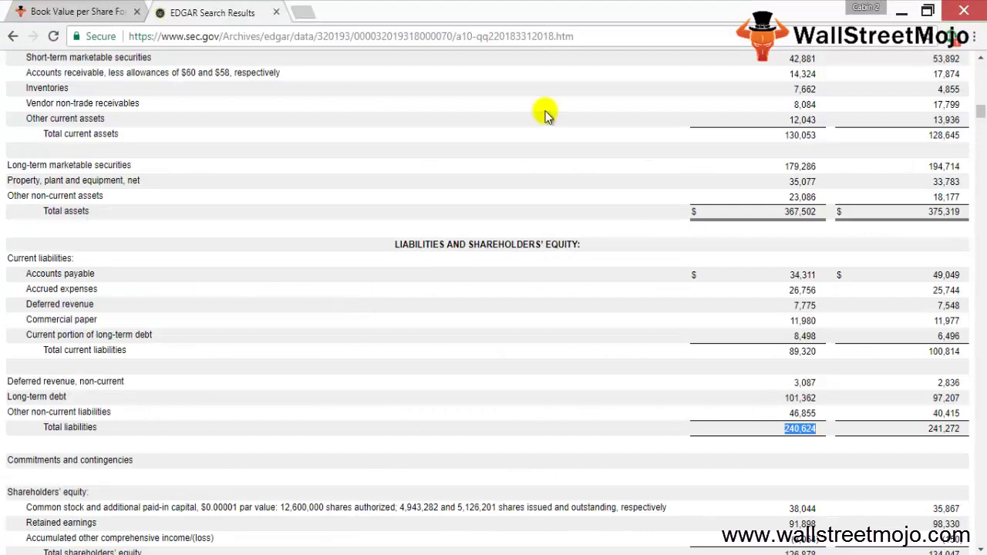
# Switch to Apple's 10-Q in the browser and examine the assets, liabilities and shareholders' equity sections of the balance sheet
pyautogui.scroll(2, 825, 366)
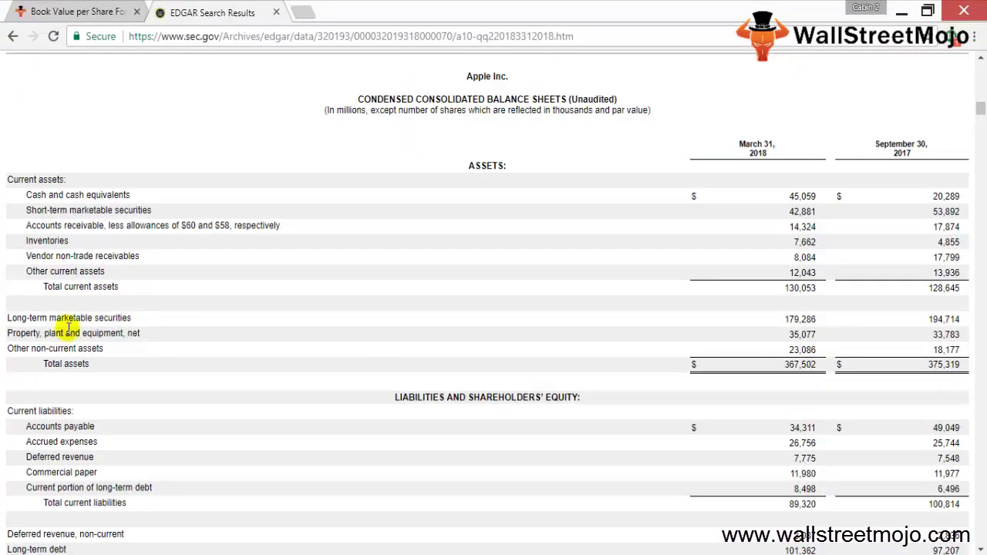
pyautogui.scroll(-5, 571, 317)
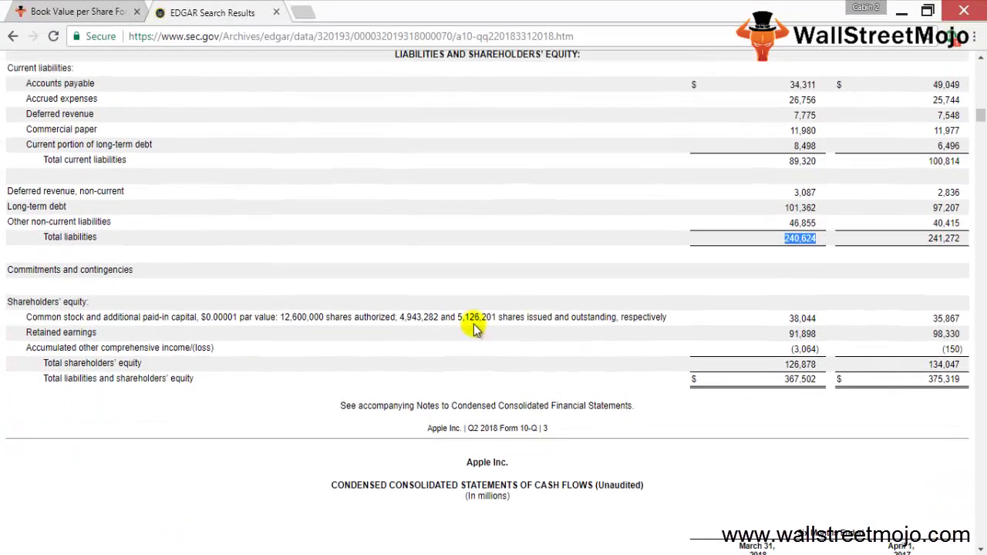
pyautogui.scroll(2, 672, 304)
pyautogui.click(37, 432)
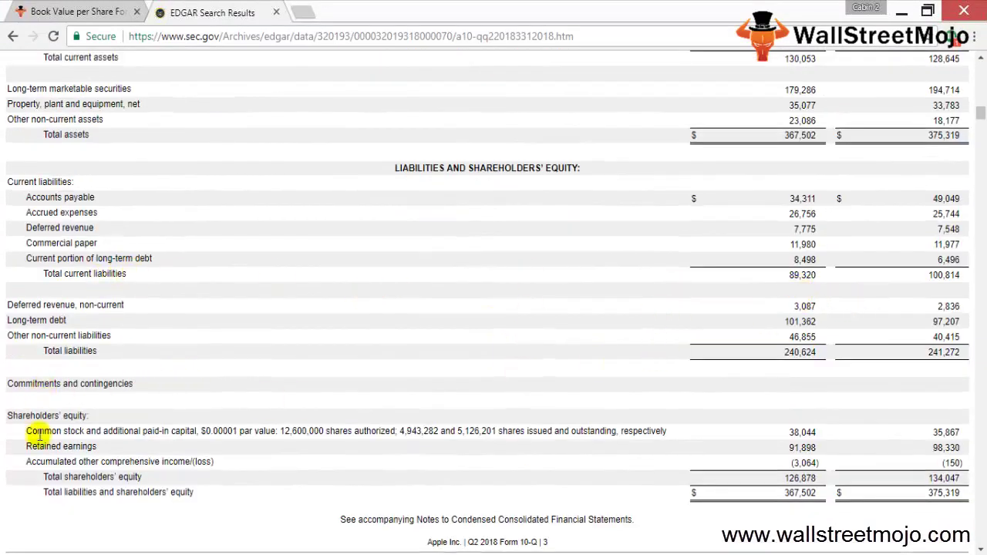
pyautogui.scroll(-1, 282, 430)
pyautogui.scroll(-1, 771, 415)
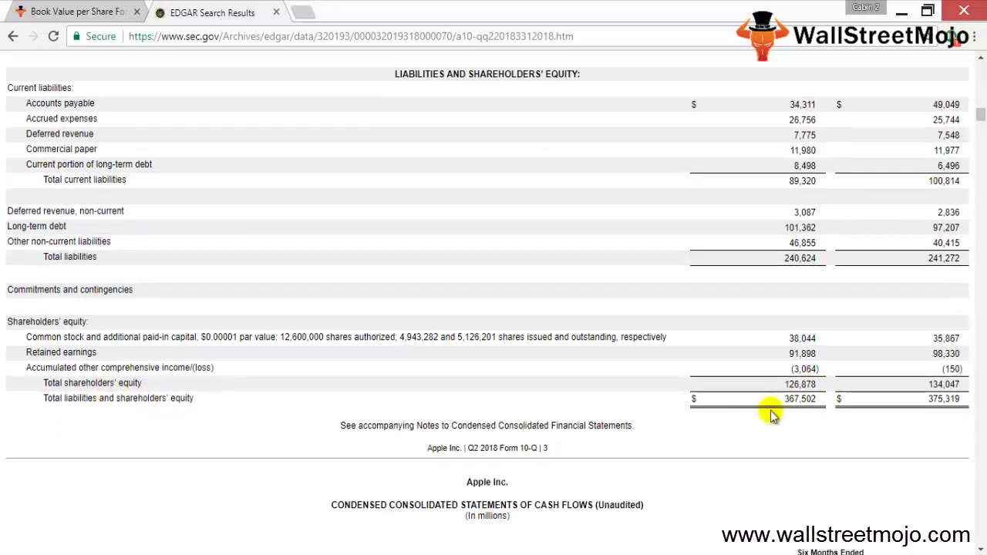
pyautogui.scroll(1, 560, 422)
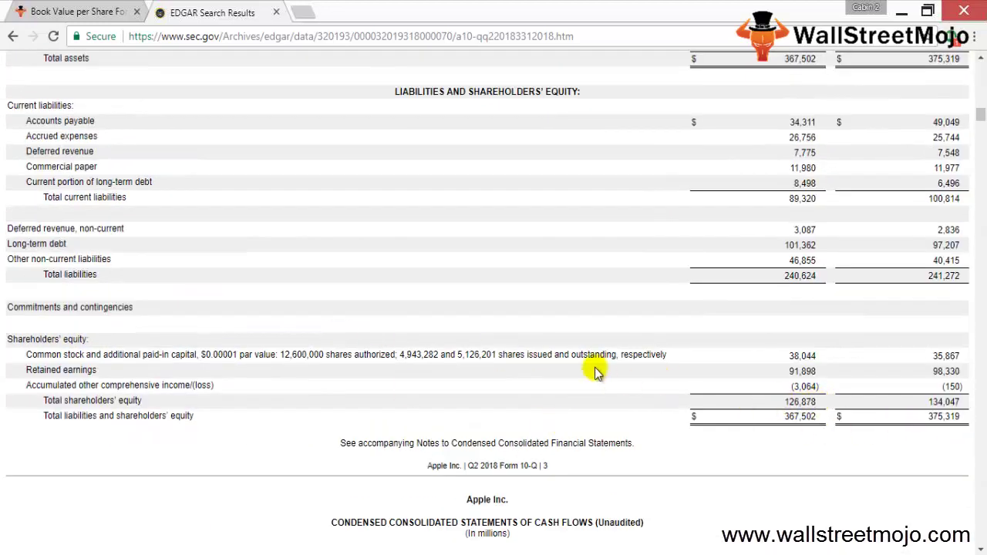
pyautogui.scroll(1, 618, 328)
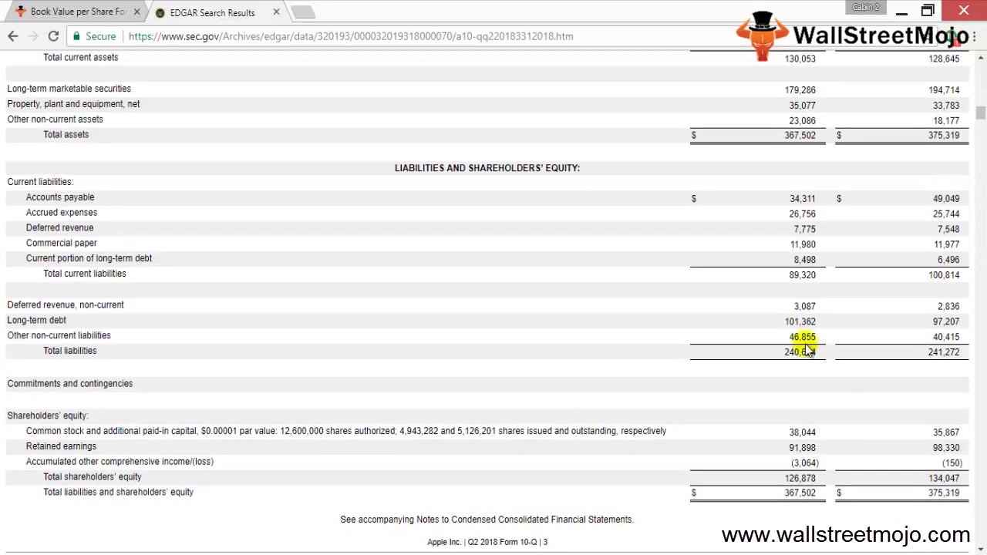
# Highlight the total assets, total liabilities and total shareholders' equity figures for March 31, 2018 in the balance sheet
pyautogui.moveTo(784, 137); pyautogui.dragTo(819, 139)
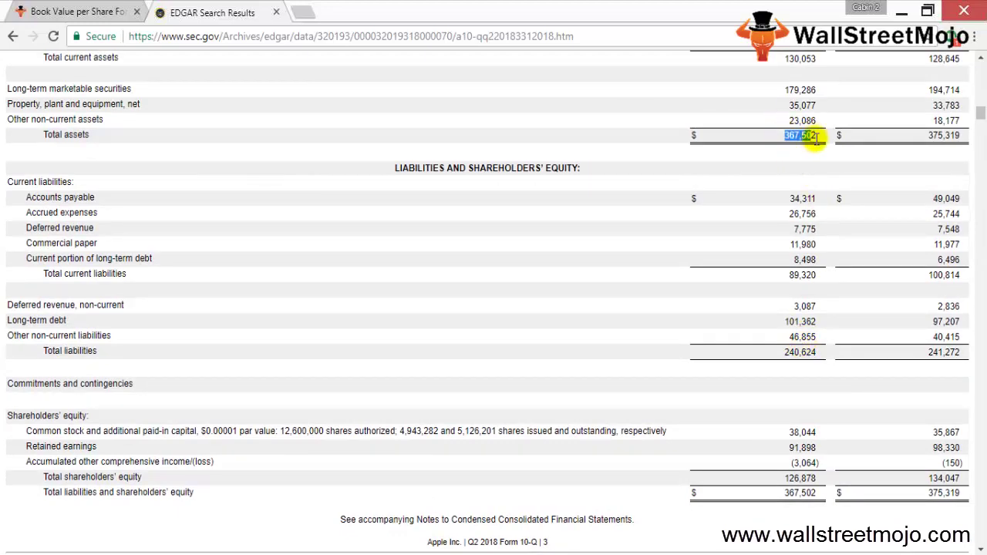
pyautogui.scroll(1, 826, 142)
pyautogui.scroll(-1, 826, 256)
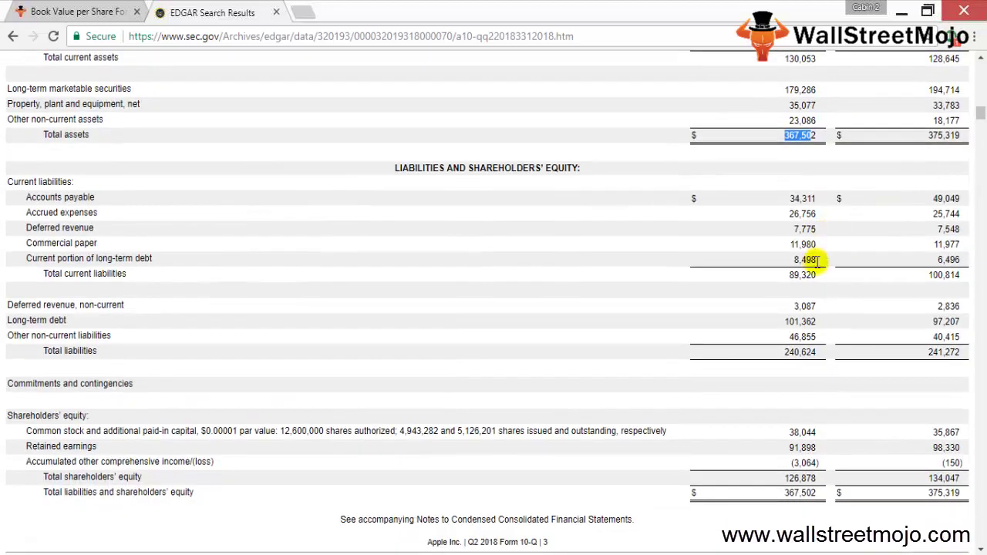
pyautogui.moveTo(784, 353); pyautogui.dragTo(818, 353)
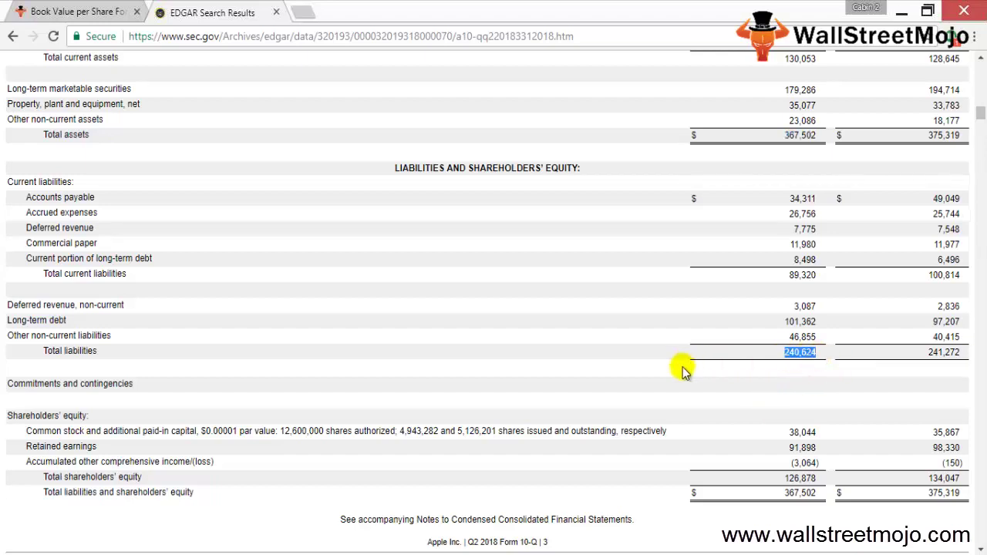
pyautogui.doubleClick(797, 478)
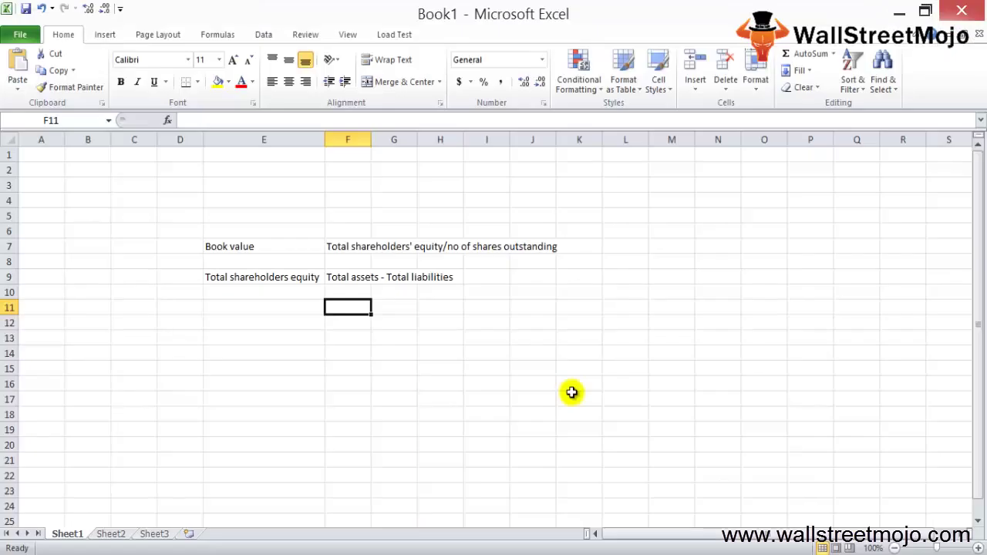
# Switch back to the Excel workbook and enter the total assets figure 367,502 in cell F12
pyautogui.press('Up')
pyautogui.press('Up')
pyautogui.press('Up')
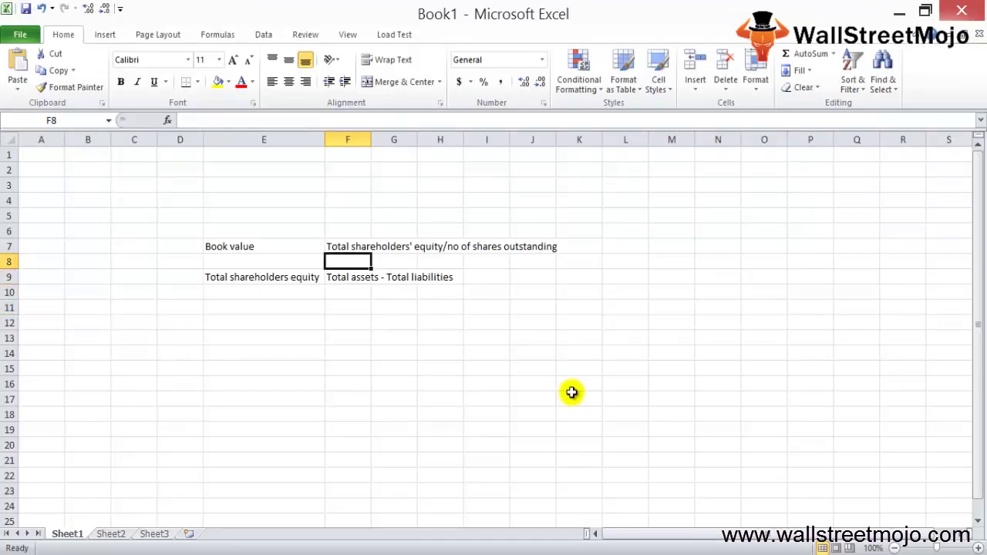
pyautogui.press('Down')
pyautogui.press('Down')
pyautogui.press('Down')
pyautogui.press('Down')
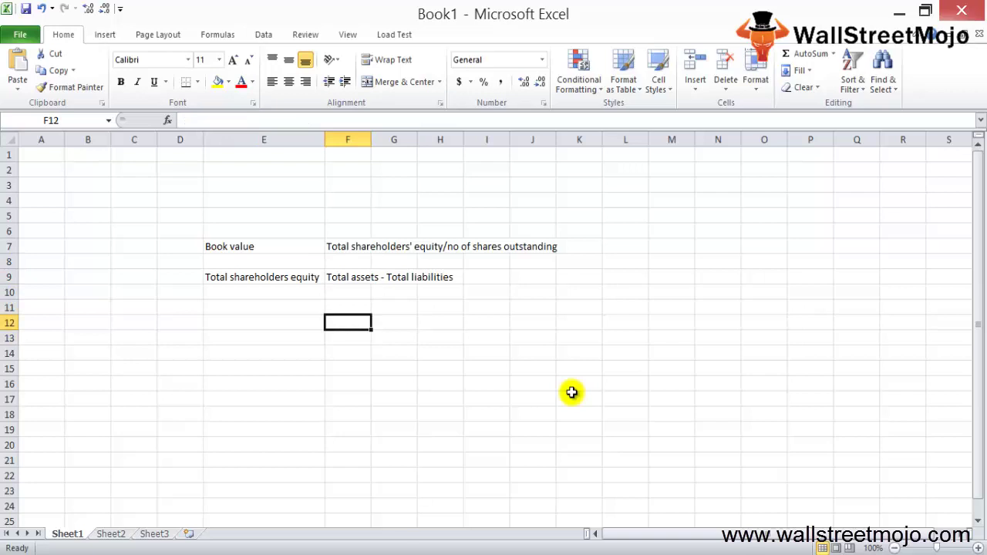
pyautogui.write('367,302')
pyautogui.press('Return')
# Paste the total liabilities figure 240,624 into cell F13 with Paste Special, using the Text format
pyautogui.hotkey('ctrl', 'alt', 'v')
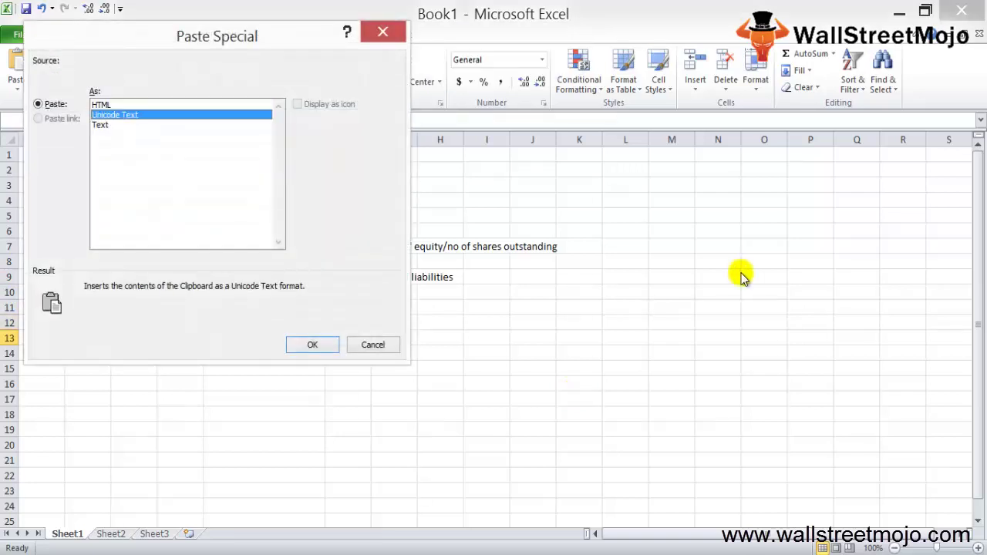
pyautogui.press('Down')
pyautogui.press('Return')
pyautogui.press('Return')
# Calculate total shareholders' equity in cell F14 with the formula =F12-F13
pyautogui.write('=')
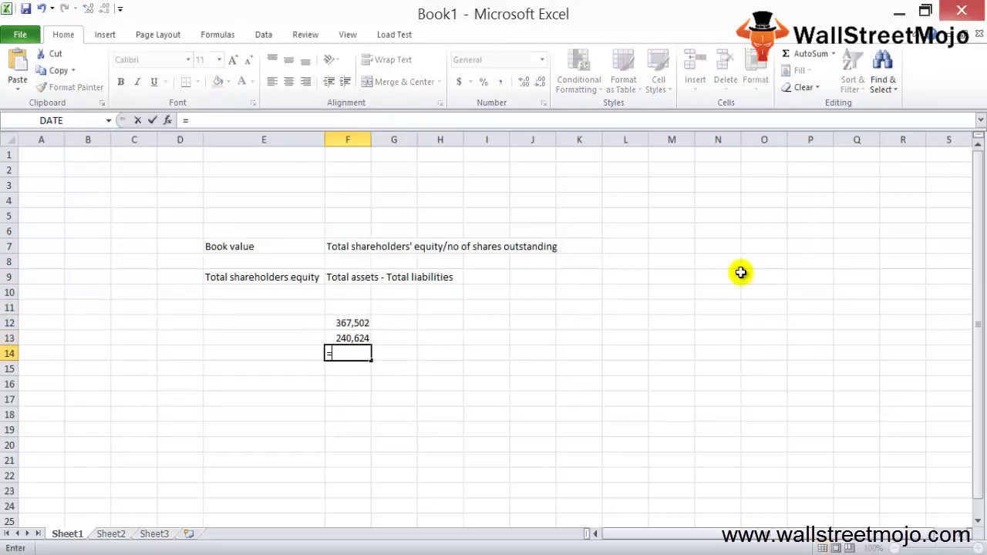
pyautogui.press('Up')
pyautogui.press('Up')
pyautogui.write('-')
pyautogui.press('Up')
pyautogui.press('Return')
pyautogui.press('Up')
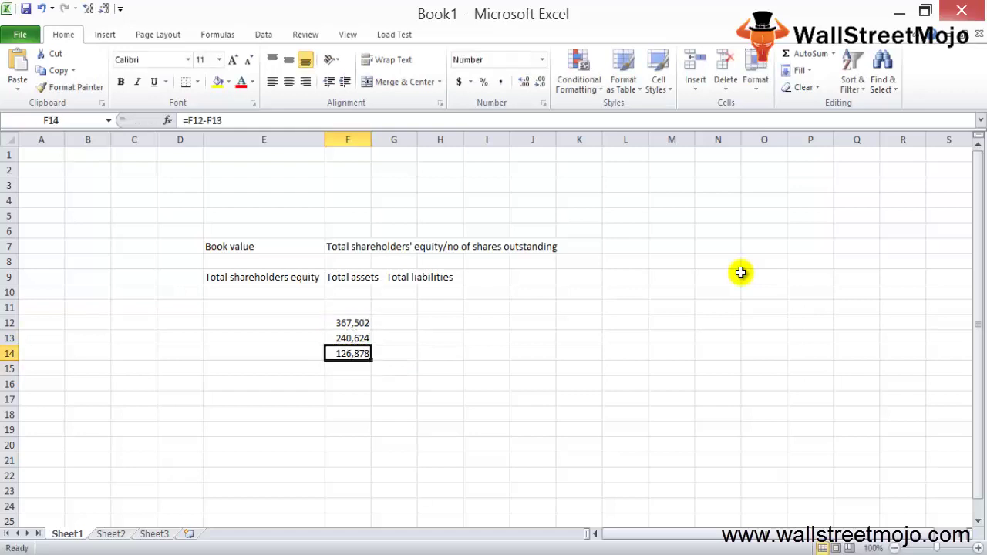
pyautogui.press('Down')
pyautogui.press('Down')
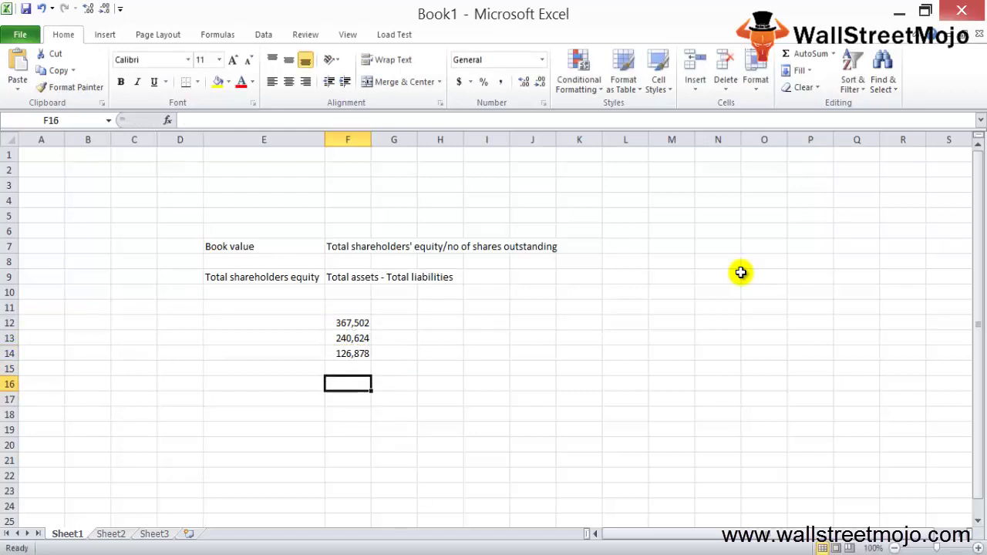
pyautogui.press('Up')
pyautogui.press('Up')
pyautogui.press('Up')
pyautogui.press('Up')
pyautogui.press('Down')
pyautogui.press('Down')
pyautogui.press('Down')
pyautogui.press('Down')
pyautogui.press('Up')
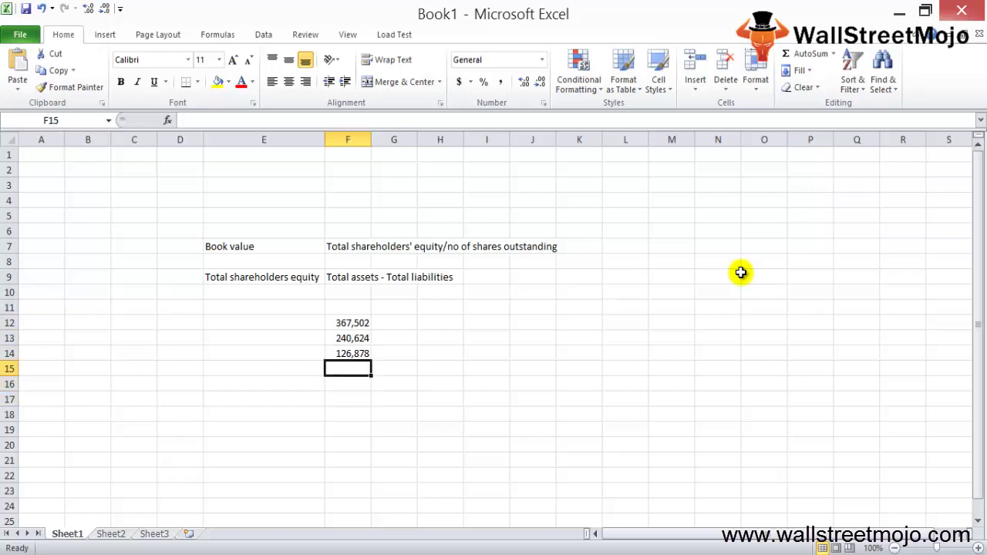
# Label the total assets figure by entering "Total assets" in cell E12
pyautogui.press('Left')
pyautogui.press('Left')
pyautogui.press('Down')
pyautogui.press('Up')
pyautogui.press('Right')
pyautogui.press('Up')
pyautogui.press('Up')
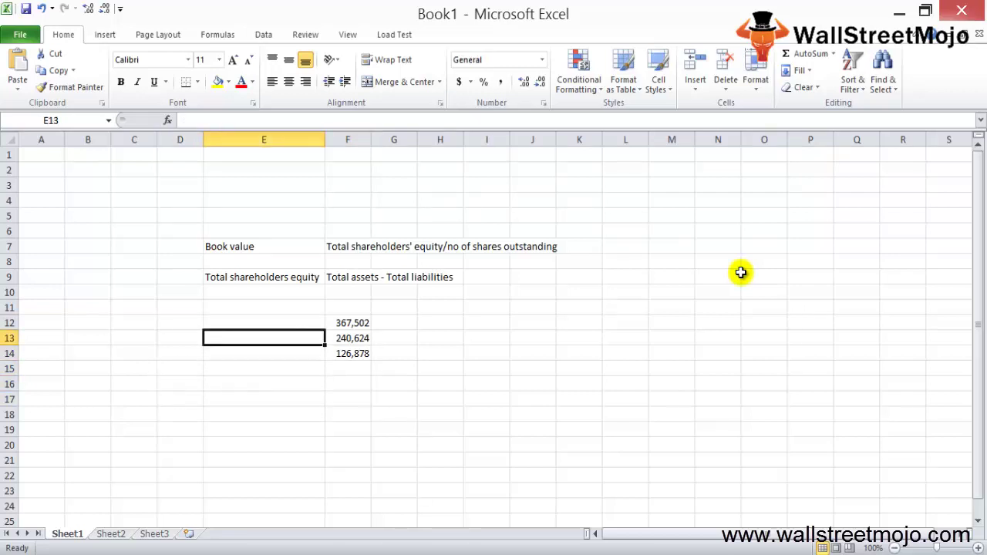
pyautogui.press('Up')
pyautogui.write('tota')
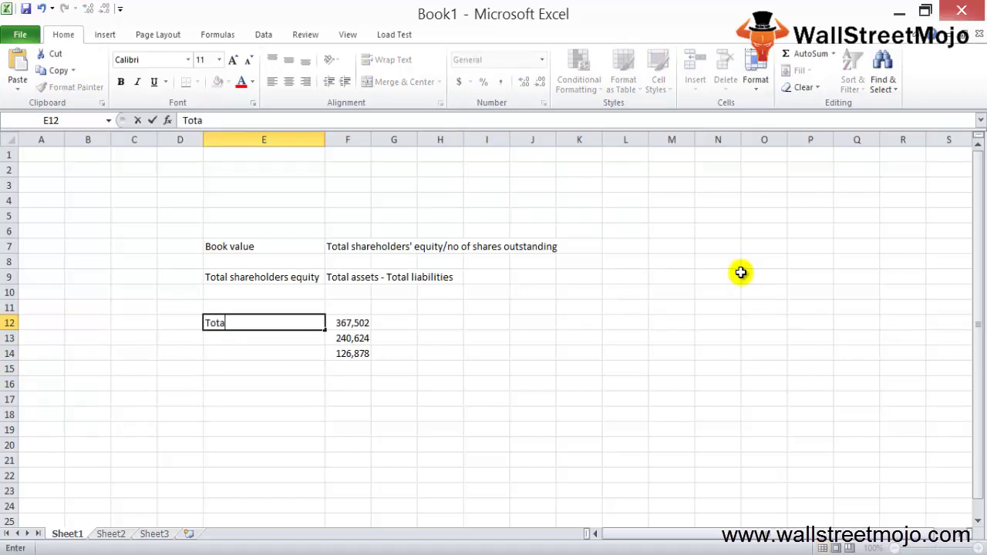
pyautogui.write('l assets')
pyautogui.press('Return')
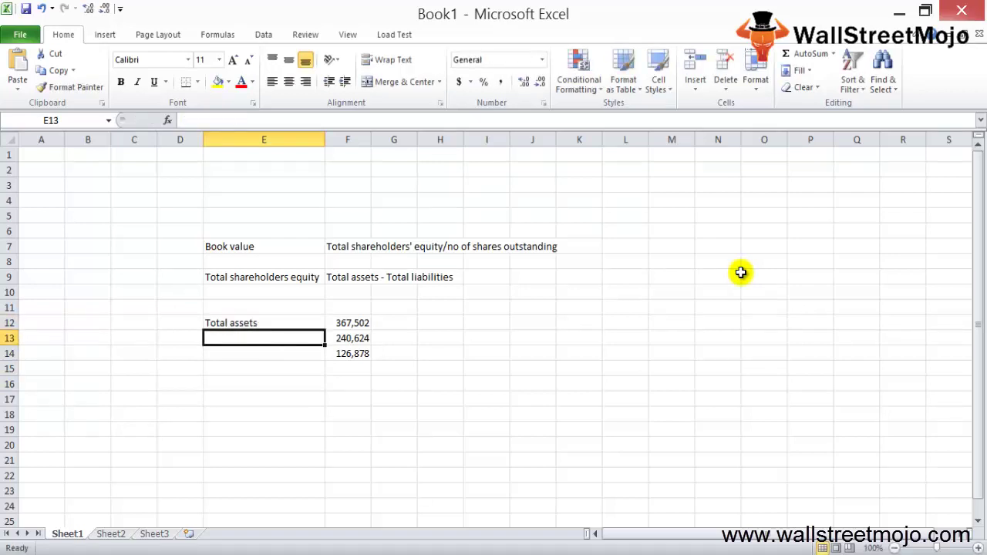
# Enter the labels "Total liabilities" in cell E13 and "Total shareholders' equity" in cell E14
pyautogui.write('Total ')
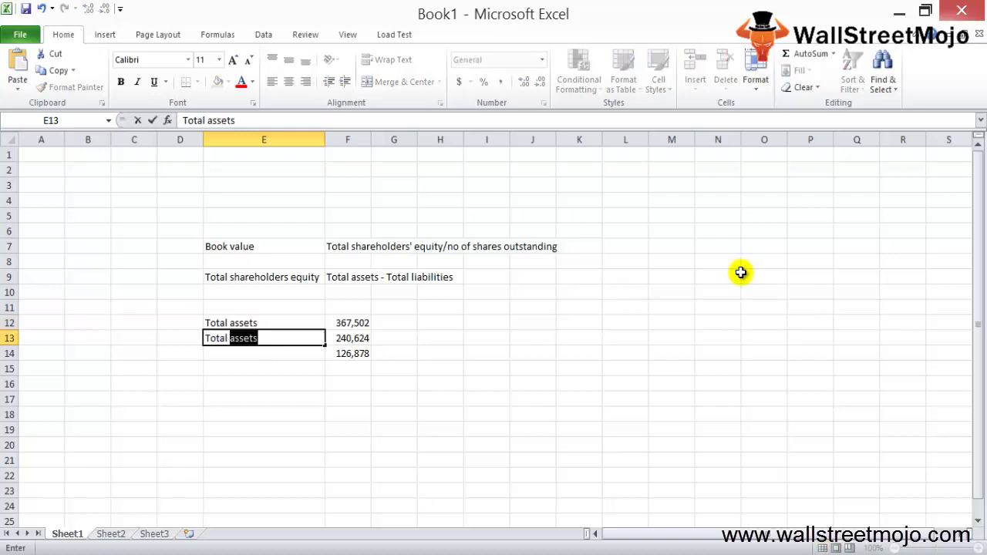
pyautogui.write('liabilities')
pyautogui.press('Return')
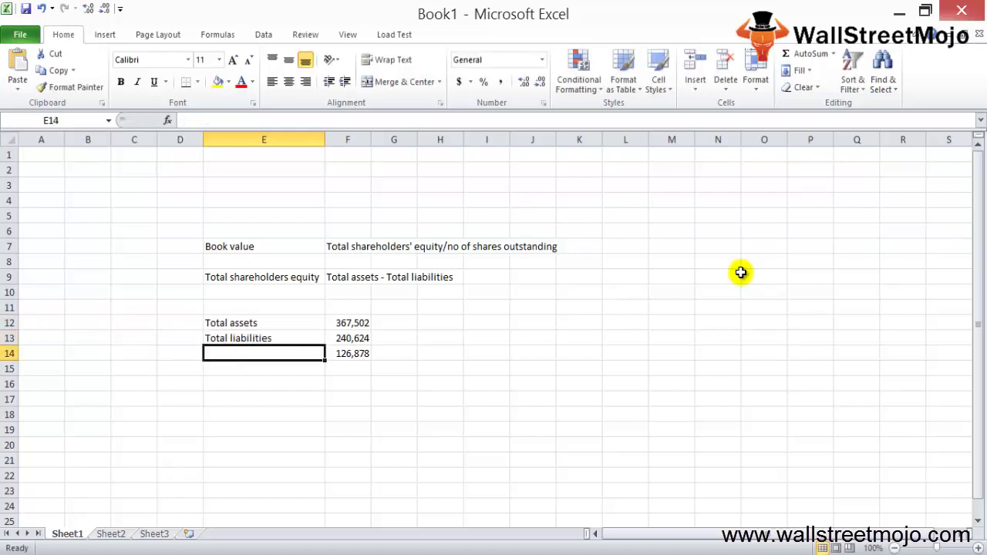
pyautogui.write("Total shareholders' e")
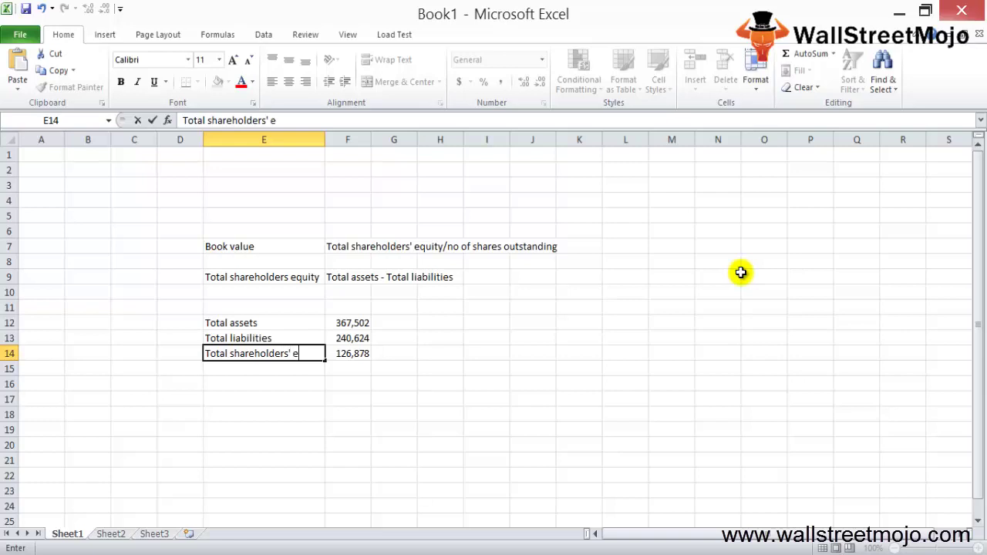
pyautogui.press('Return')
pyautogui.press('Return')
pyautogui.press('Return')
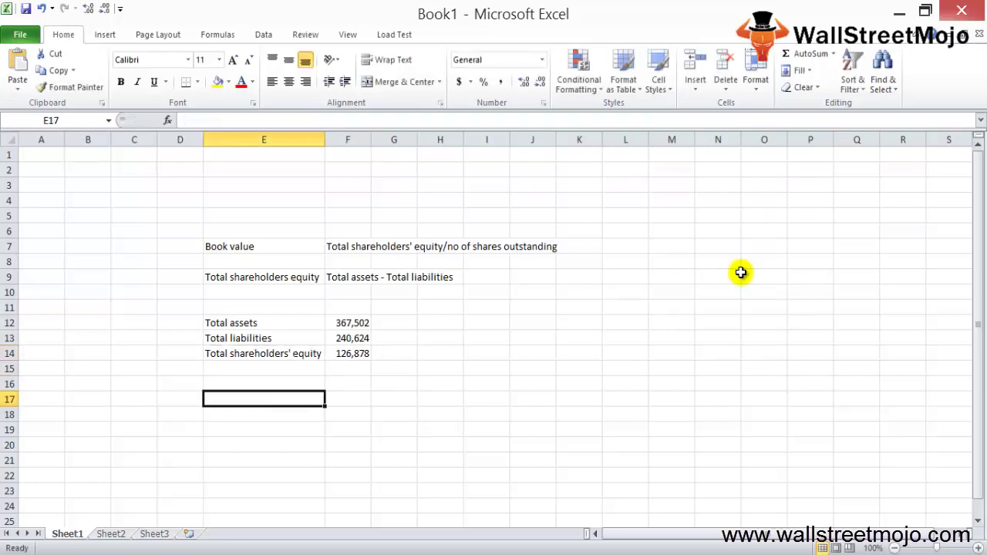
# Enter the label "No of Shares outstanding" in cell E16, with a capital N at the start
pyautogui.press('Up')
pyautogui.write('o')
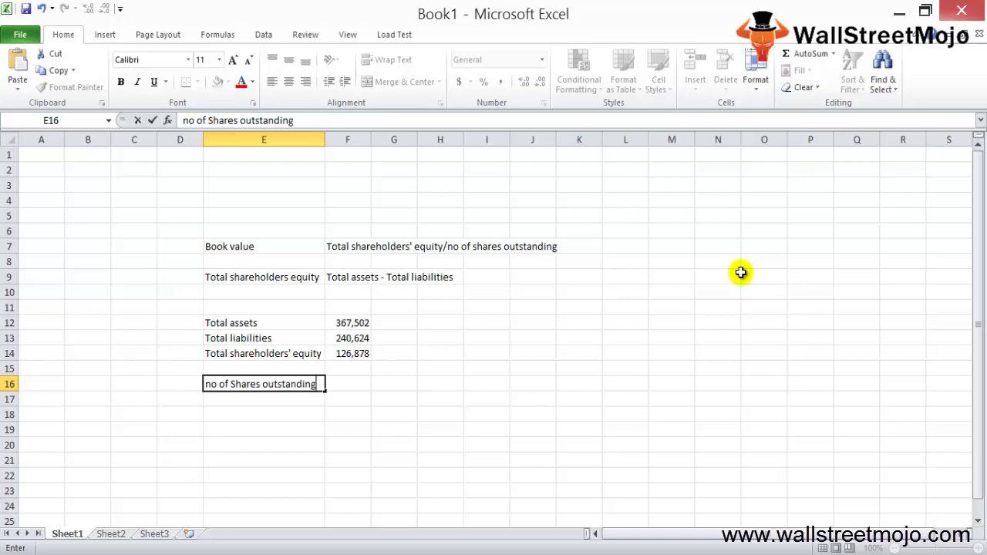
pyautogui.press('F2')
pyautogui.press('Home')
pyautogui.press('Delete')
pyautogui.press('End')
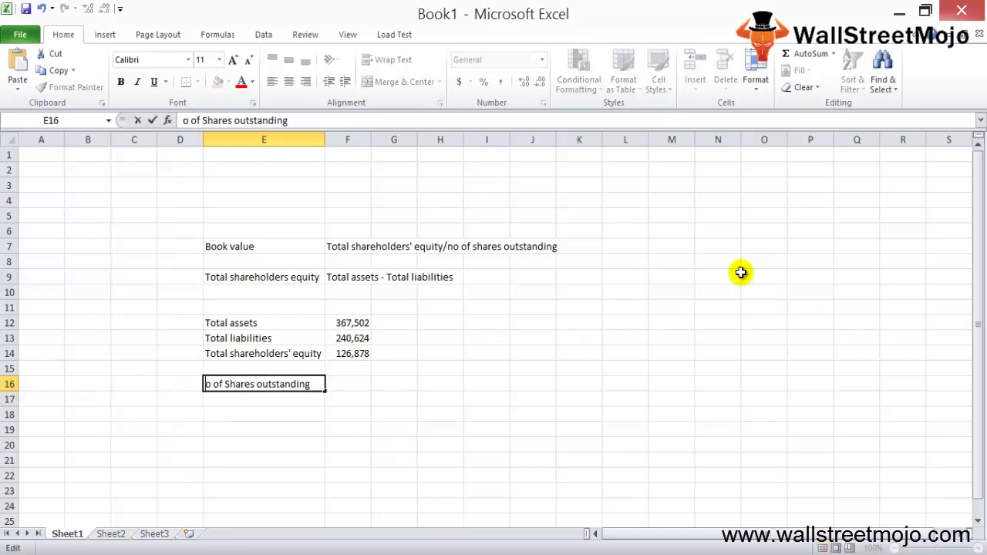
pyautogui.press('Home')
pyautogui.write('N')
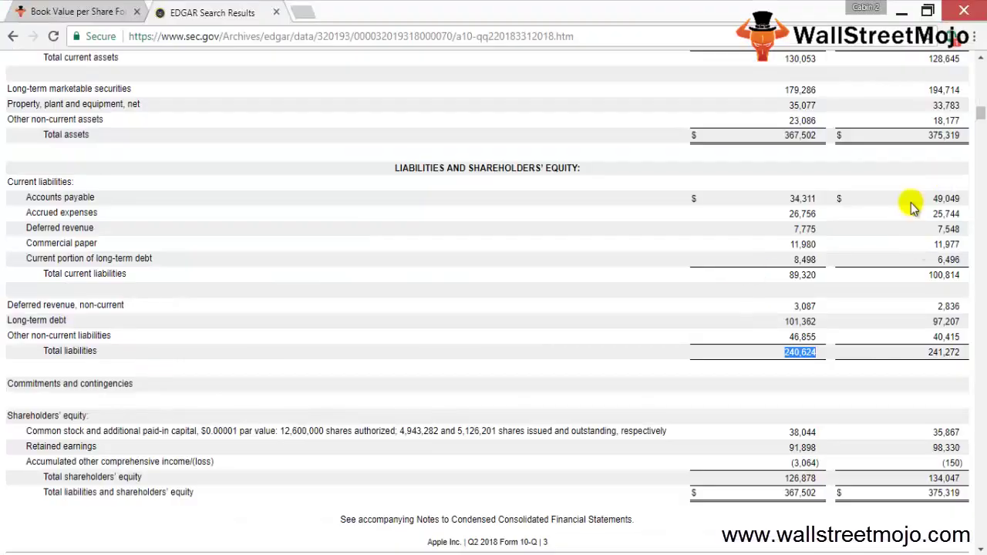
# Switch to Apple's 10-Q filing in the browser and highlight the diluted shares figure for the three months ended March 31, 2018
pyautogui.scroll(5, 419, 327)
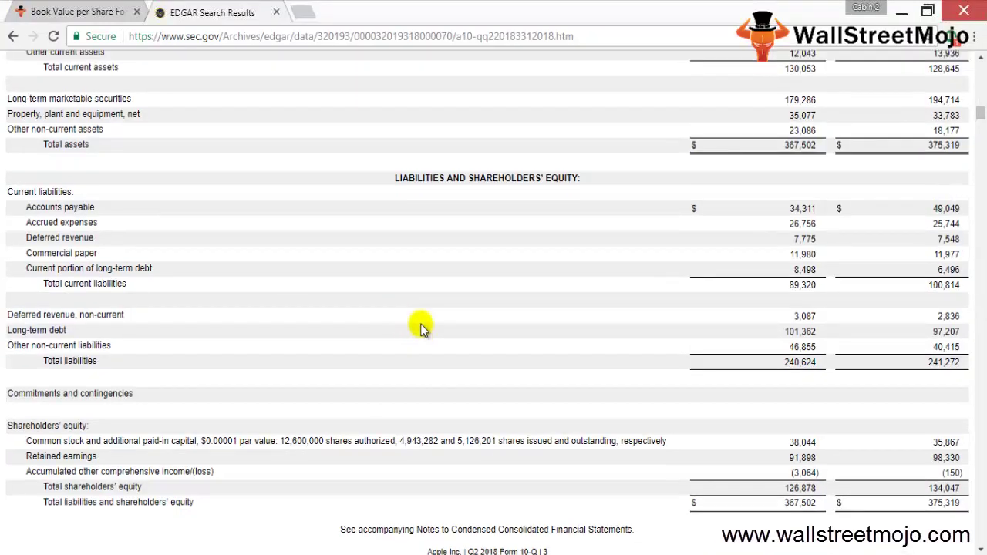
pyautogui.scroll(4, 431, 319)
pyautogui.scroll(-2, 363, 299)
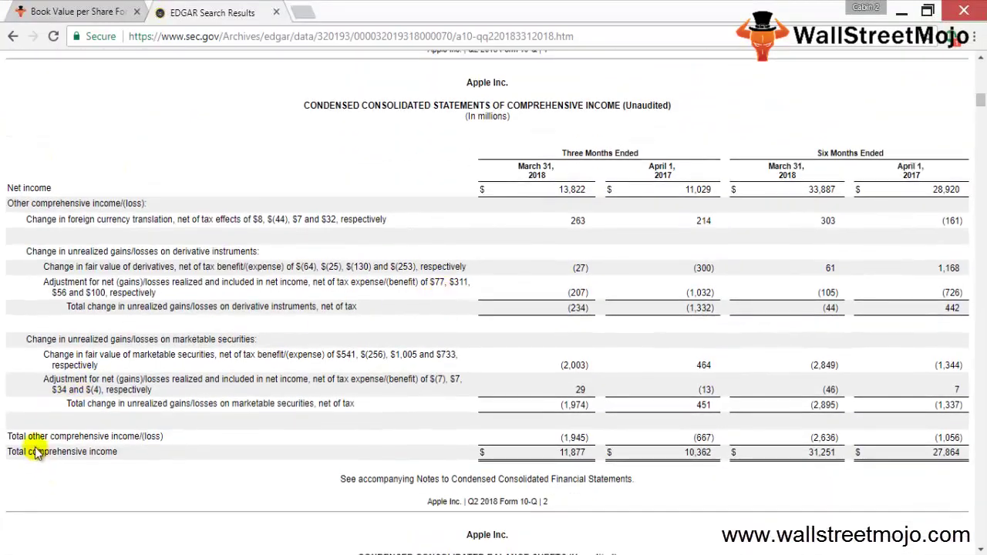
pyautogui.scroll(2, 162, 395)
pyautogui.scroll(5, 166, 395)
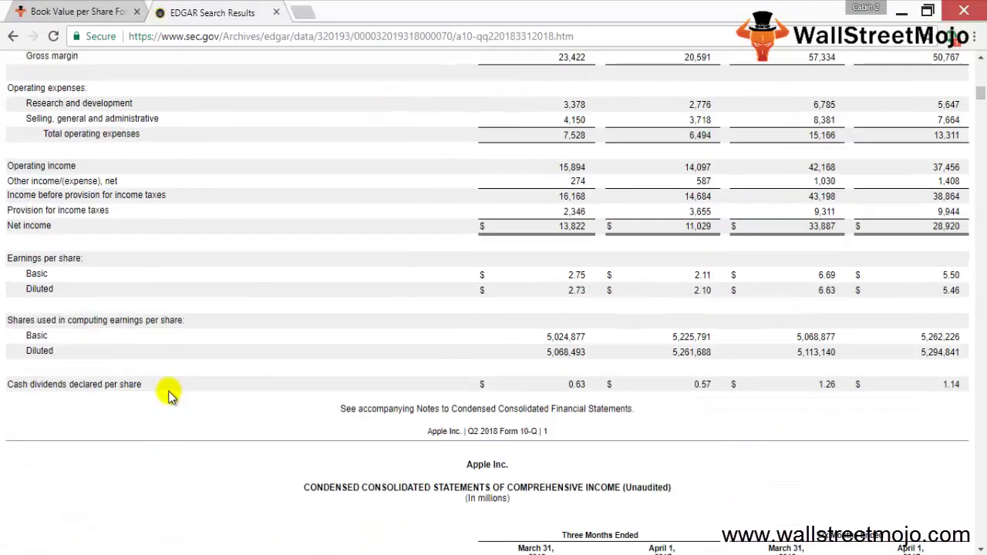
pyautogui.scroll(-1, 171, 395)
pyautogui.scroll(1, 701, 353)
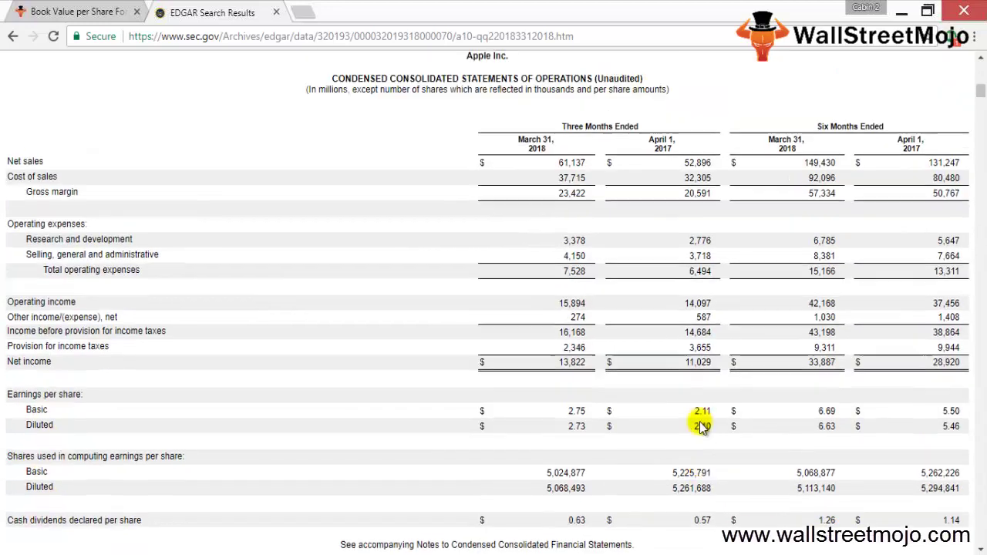
pyautogui.scroll(-1, 837, 263)
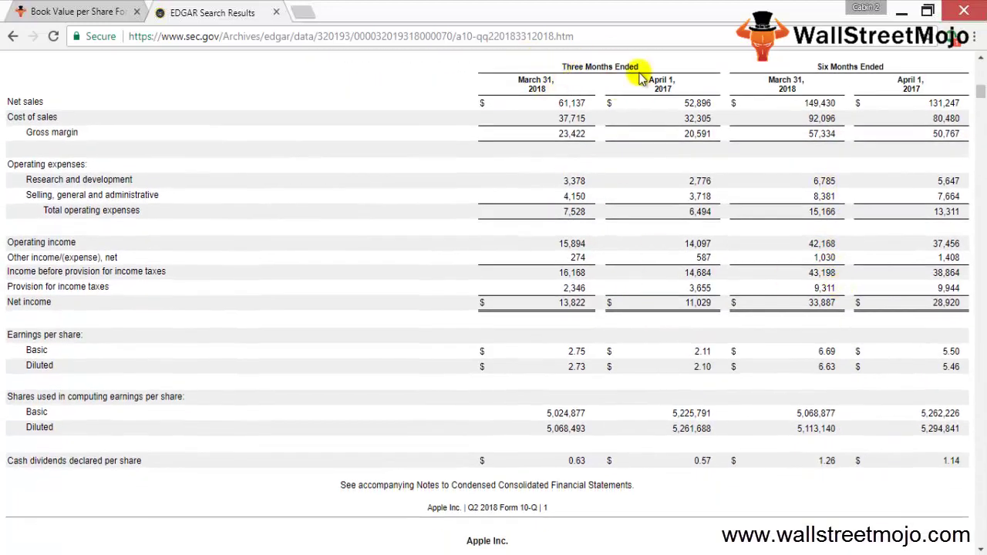
pyautogui.scroll(1, 625, 77)
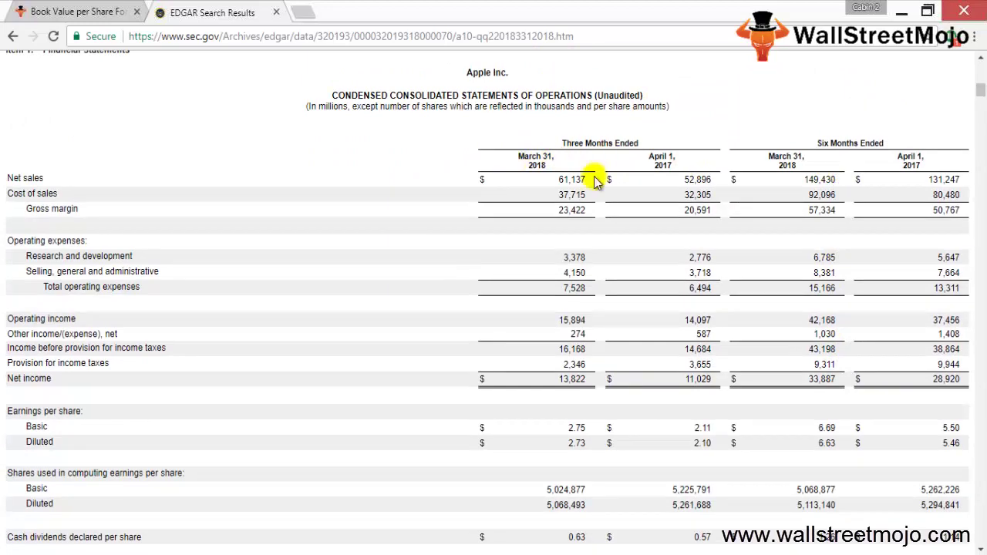
pyautogui.scroll(-1, 594, 177)
pyautogui.moveTo(591, 430); pyautogui.dragTo(546, 429)
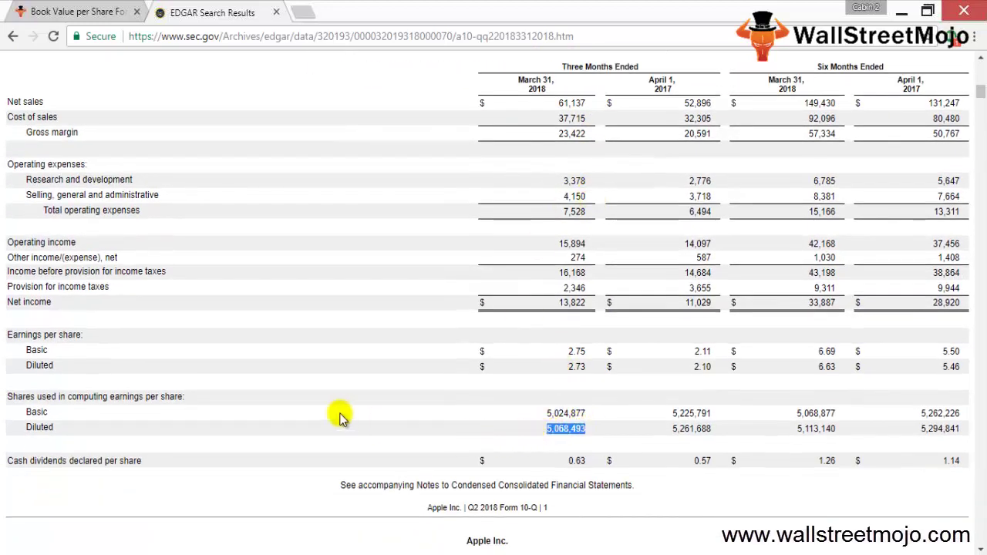
# Check the units note under the Condensed Consolidated Statements of Operations heading for how share numbers are stated
pyautogui.scroll(2, 342, 417)
pyautogui.scroll(-1, 587, 270)
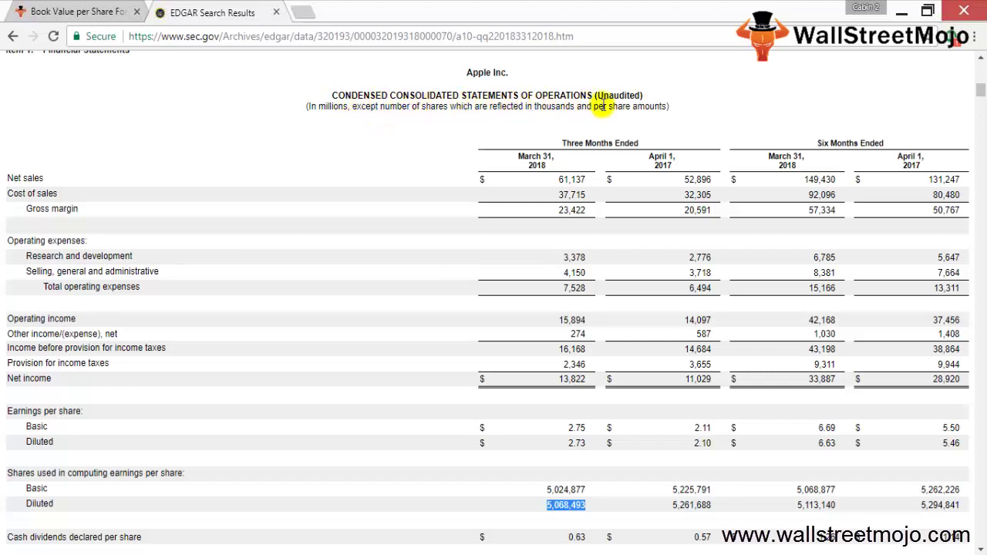
pyautogui.scroll(-1, 563, 505)
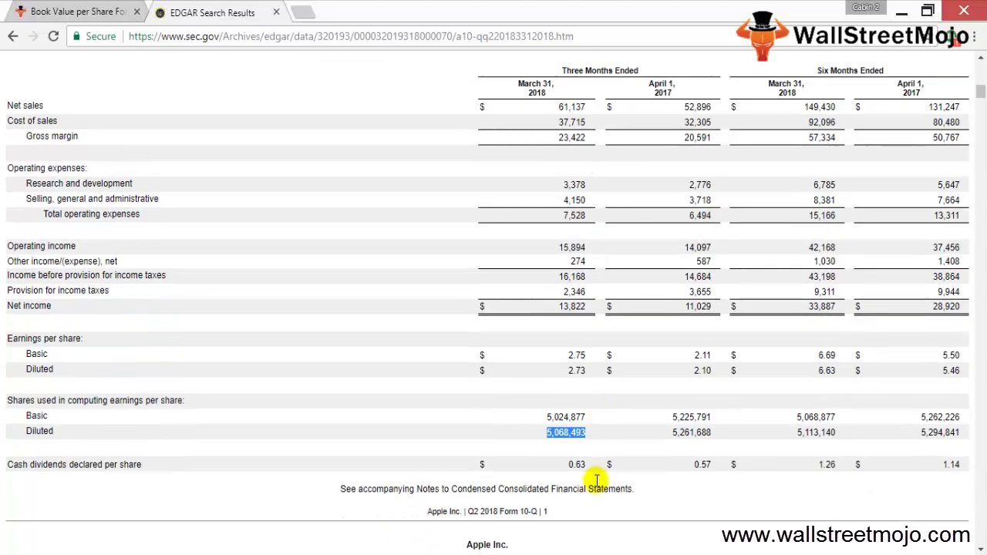
# Copy the diluted share count 5,068,493 and paste it into cell F16 of the Excel workbook with Paste Special, using the Text format
pyautogui.click(567, 446)
pyautogui.doubleClick(565, 430)
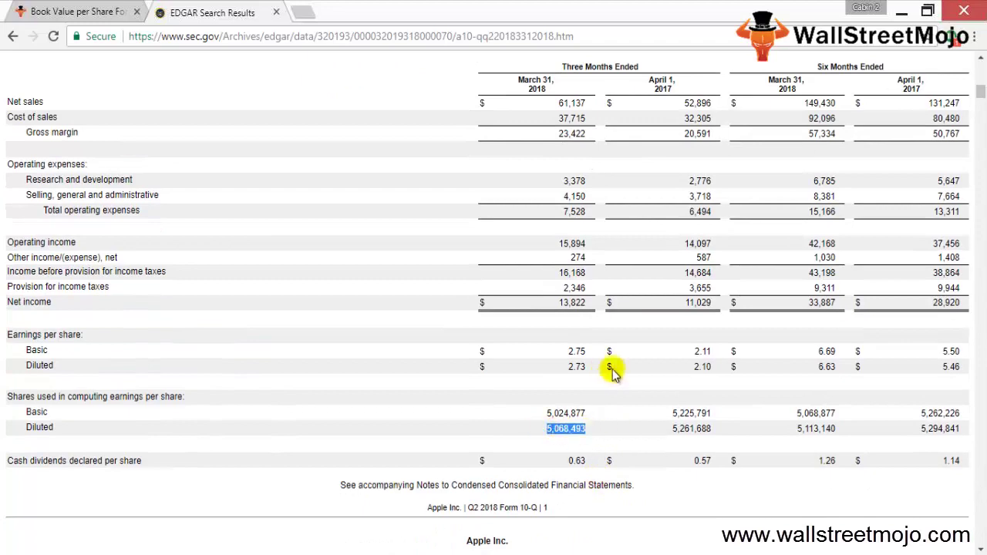
pyautogui.hotkey('alt', 'Tab')
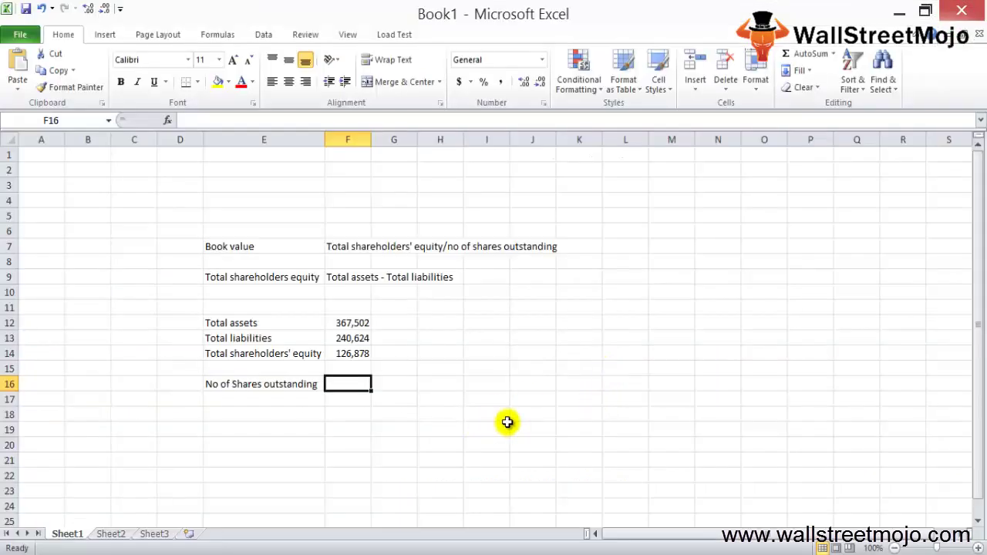
pyautogui.hotkey('ctrl', 'alt', 'v')
pyautogui.press('Down')
pyautogui.press('Down')
pyautogui.press('Return')
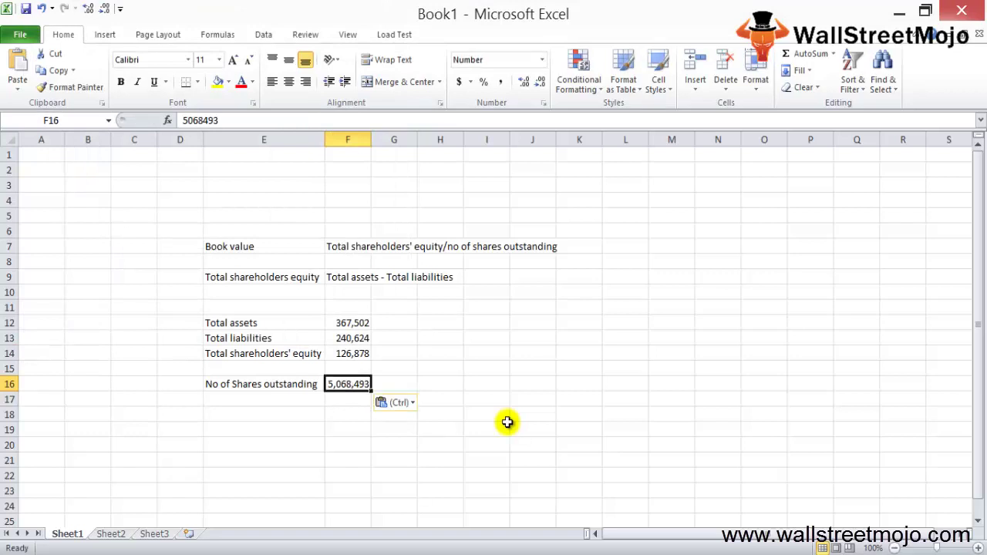
pyautogui.press('F2')
pyautogui.write('000')
pyautogui.hotkey('ctrl', 'Return')
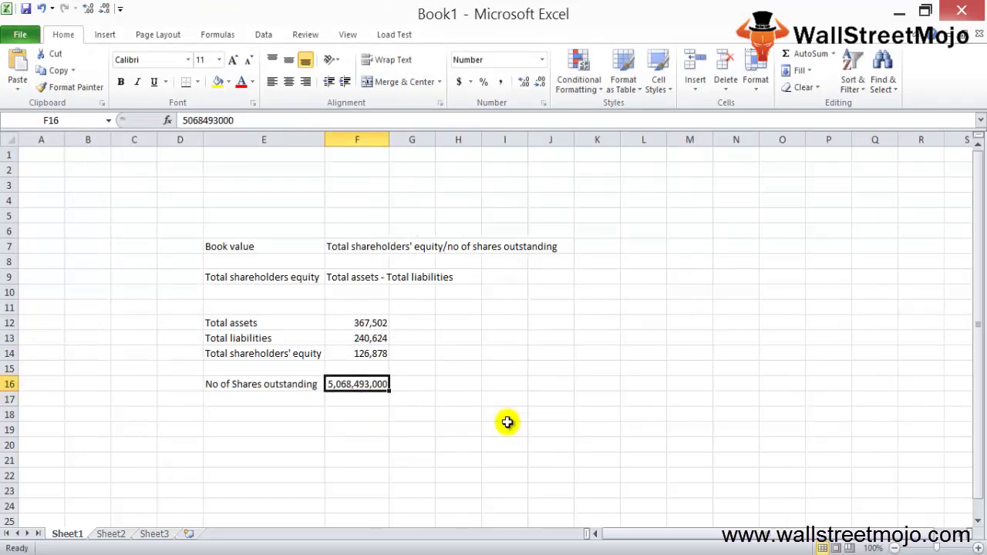
pyautogui.press('F2')
pyautogui.press('Return')
# Enter the label "BVPS(Book value per share)" in cell E18
pyautogui.press('Return')
pyautogui.press('Left')
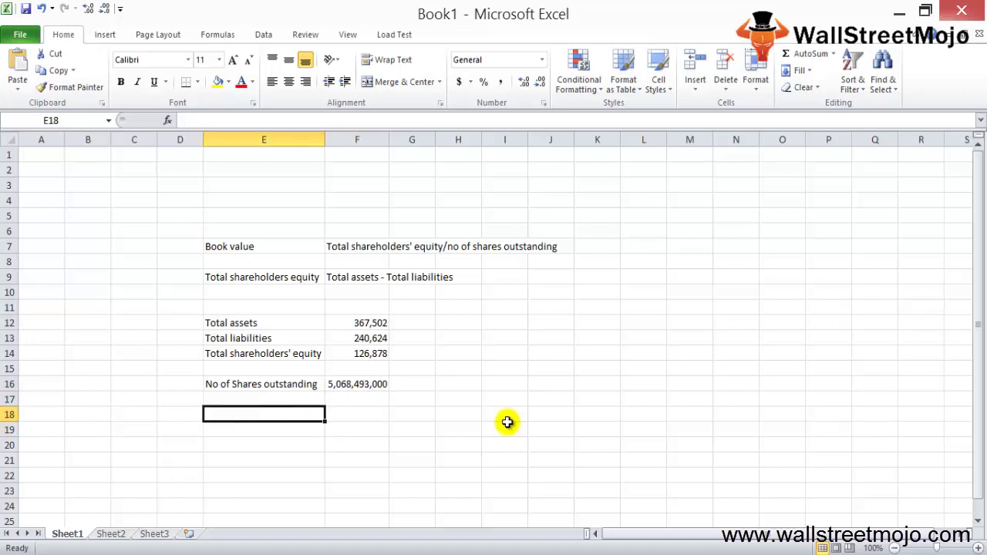
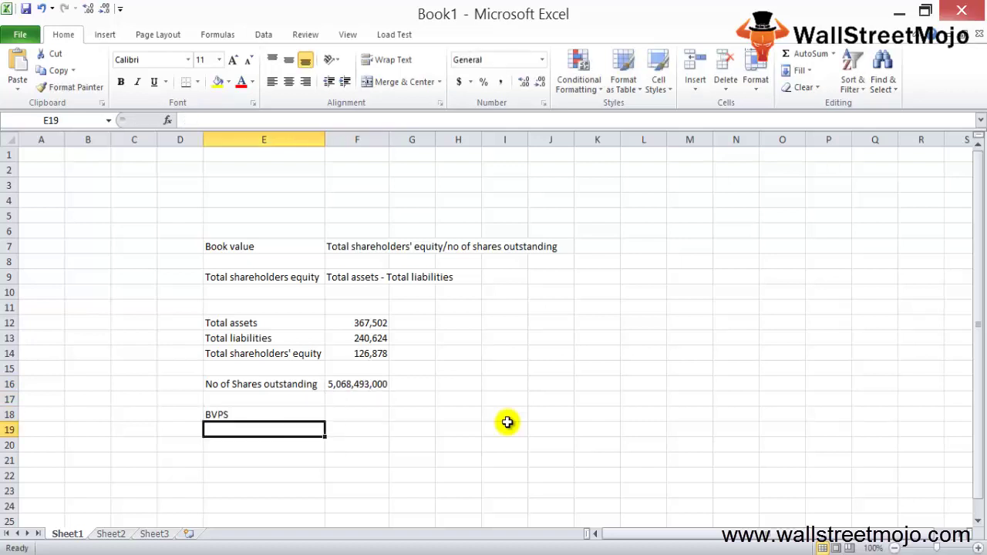
pyautogui.press('F2')
pyautogui.write('(')
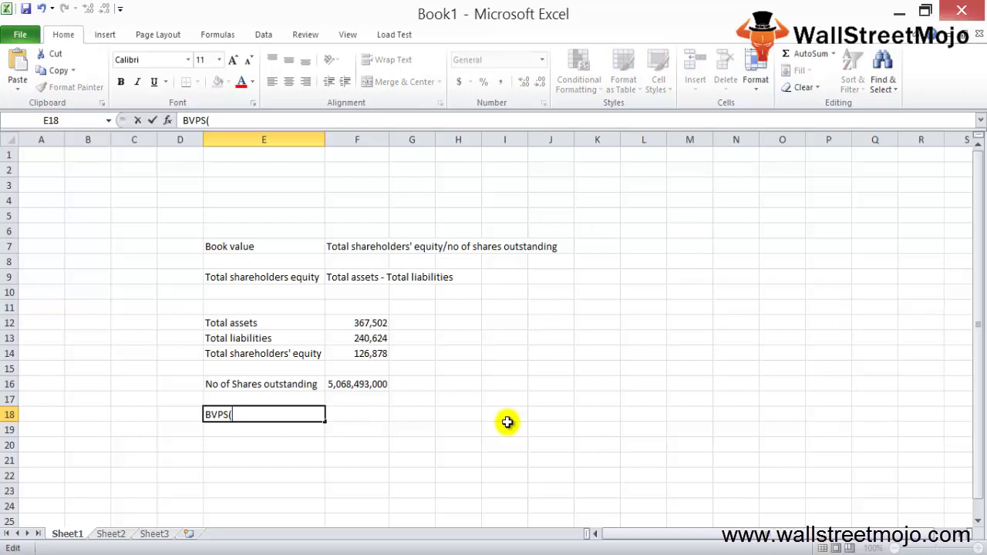
pyautogui.write('Book value per share)')
pyautogui.hotkey('ctrl', 'Return')
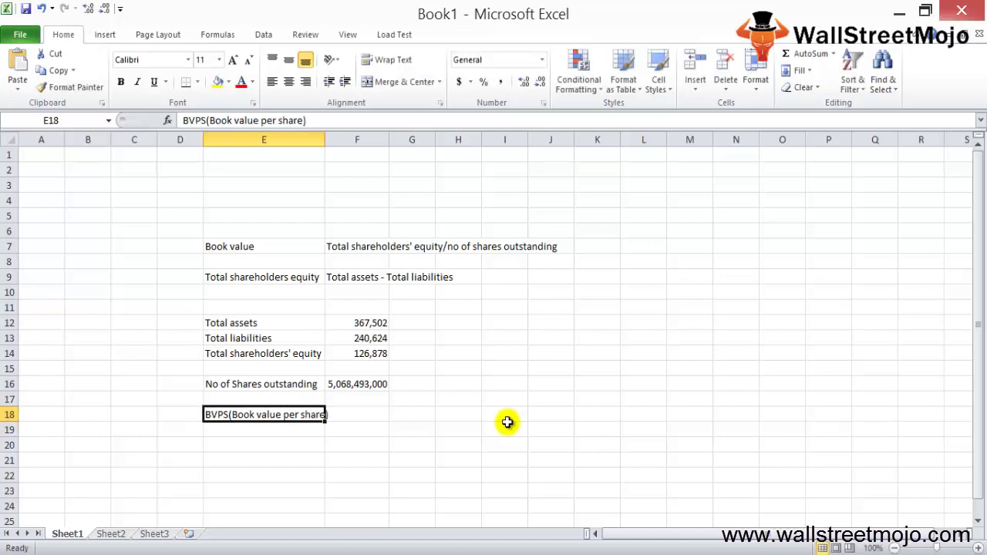
# Calculate the book value per share in cell F18 with the formula =F14/F16
pyautogui.press('Right')
pyautogui.write('=')
pyautogui.press('Up')
pyautogui.press('Up')
pyautogui.press('Up')
pyautogui.press('Up')
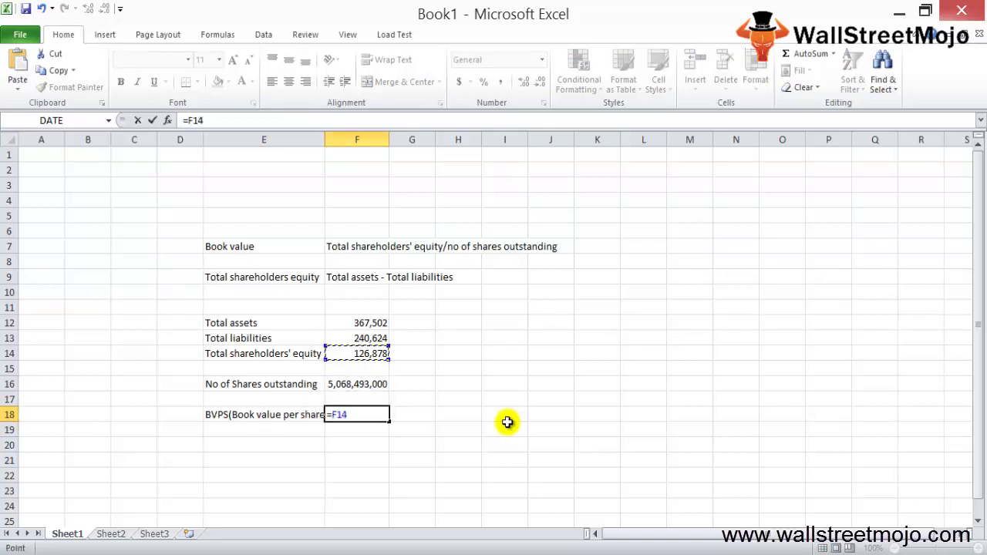
pyautogui.write('/')
pyautogui.press('Up')
pyautogui.press('Up')
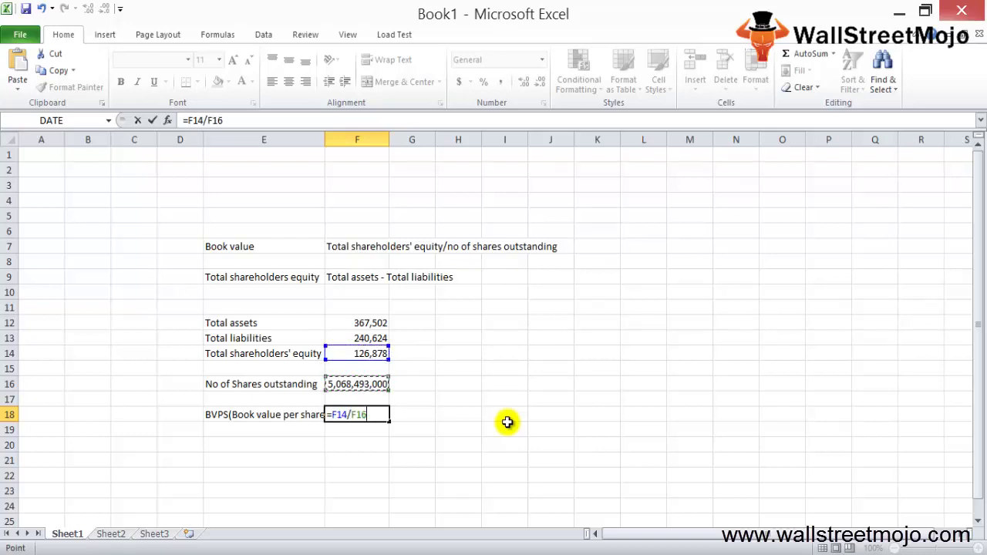
pyautogui.press('Return')
# Review the shareholders' equity in F14, the shares outstanding in F16 and the book value per share result in F18
pyautogui.press('Up')
pyautogui.press('Up')
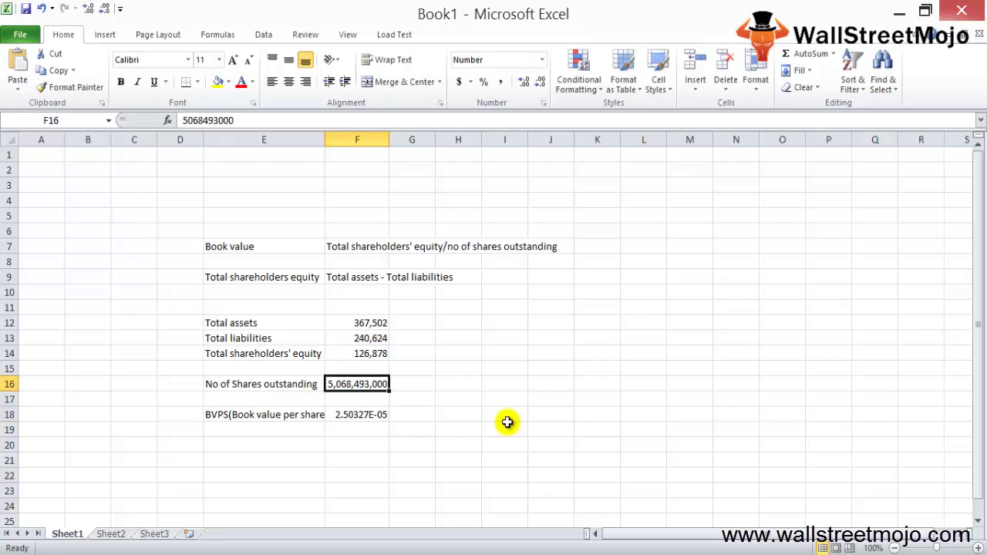
pyautogui.press('Up')
pyautogui.press('Up')
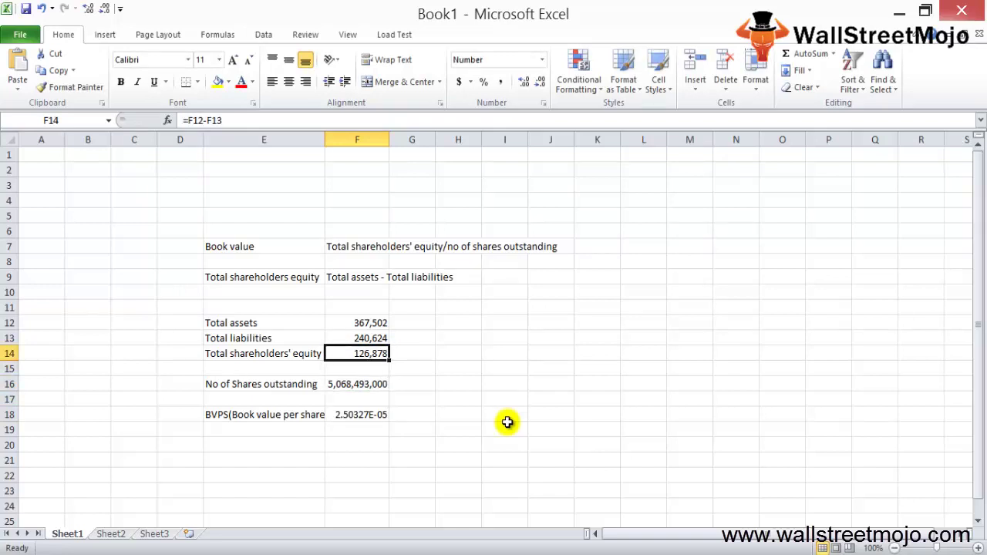
pyautogui.press('Down')
pyautogui.press('Down')
pyautogui.press('Down')
pyautogui.press('Up')
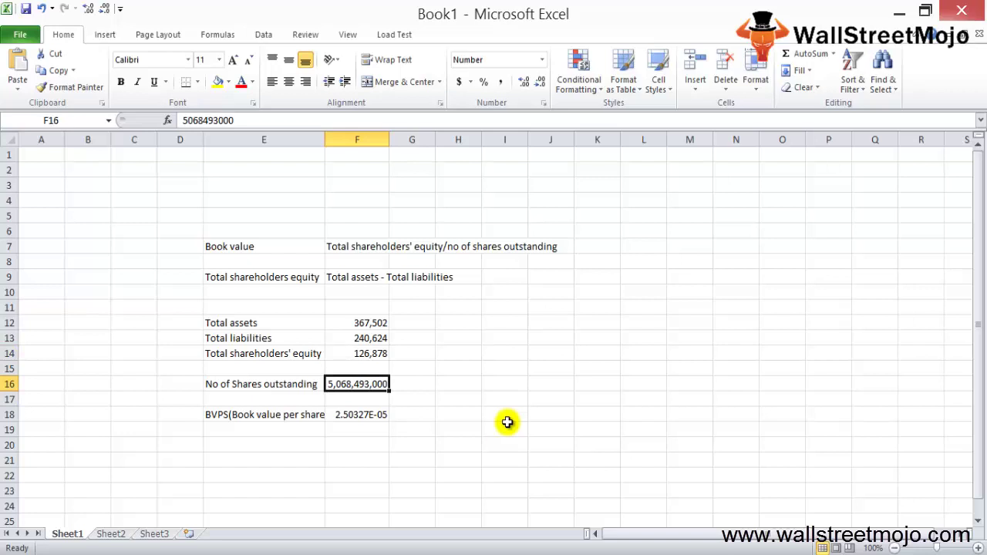
pyautogui.press('Up')
pyautogui.press('Up')
pyautogui.press('Down')
pyautogui.press('Down')
pyautogui.press('Down')
pyautogui.press('Up')
pyautogui.press('Down')
pyautogui.press('Down')
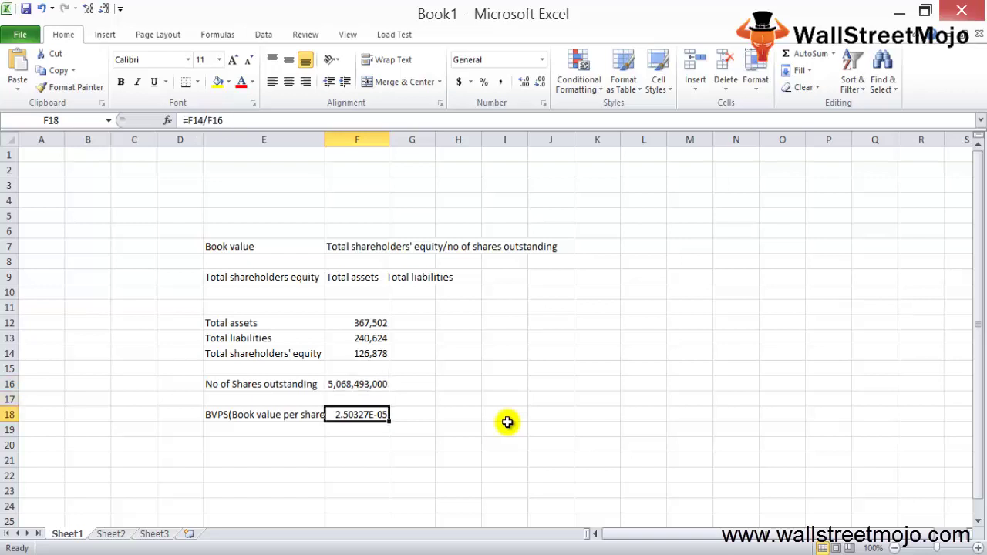
# Apply the Number format to the book value per share in cell F18 and check the cells its formula references
pyautogui.press('alt')
pyautogui.press('h')
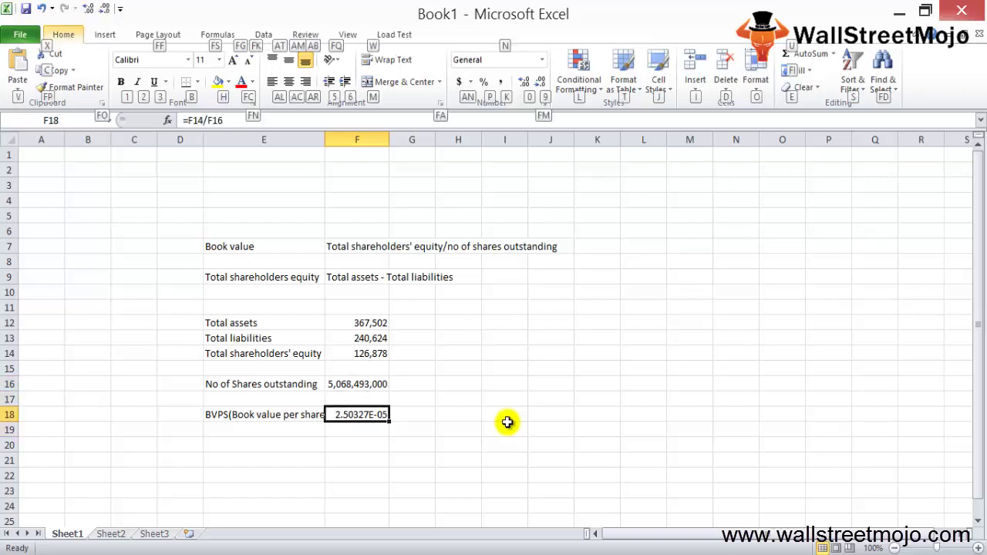
pyautogui.press('n')
pyautogui.press('Down')
pyautogui.press('Return')
pyautogui.press('F2')
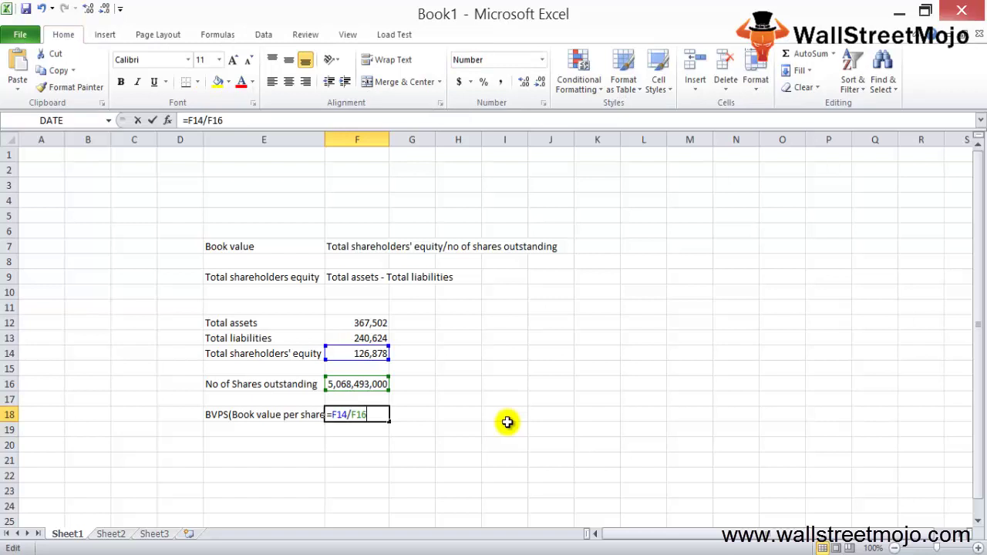
pyautogui.press('Escape')
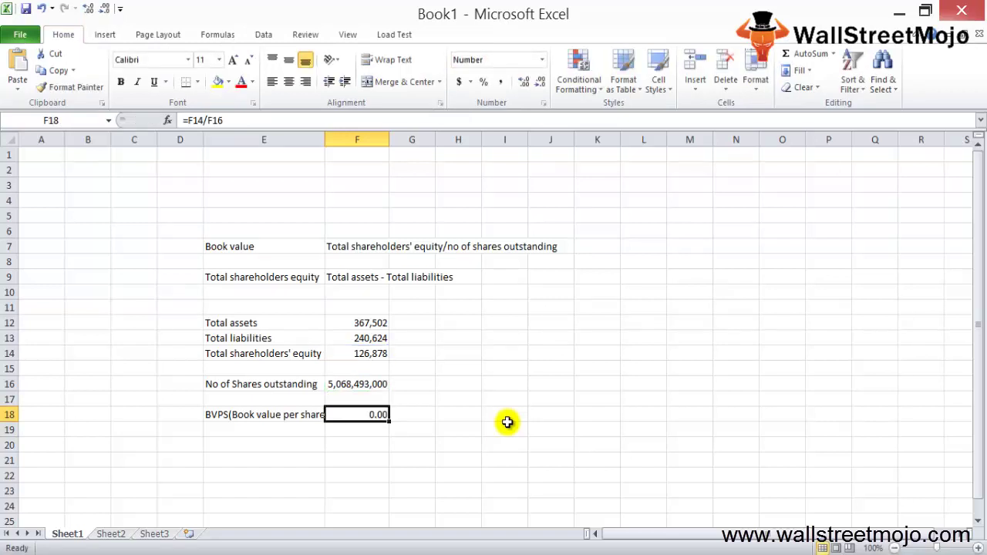
pyautogui.press('F2')
pyautogui.press('Escape')
pyautogui.press('Down')
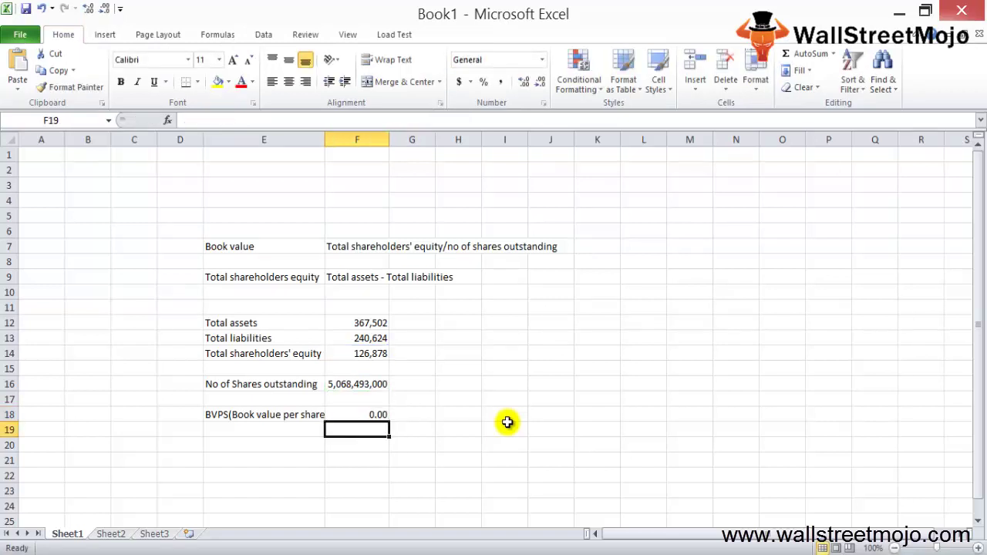
pyautogui.press('Up')
pyautogui.press('F2')
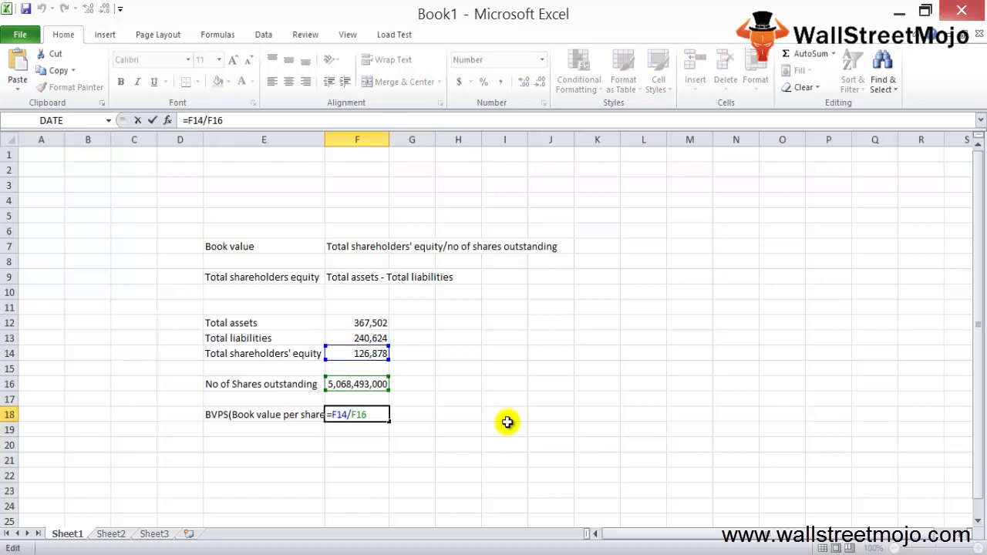
pyautogui.press('Escape')
pyautogui.press('Up')
pyautogui.press('Up')
pyautogui.press('F2')
pyautogui.write('/10')
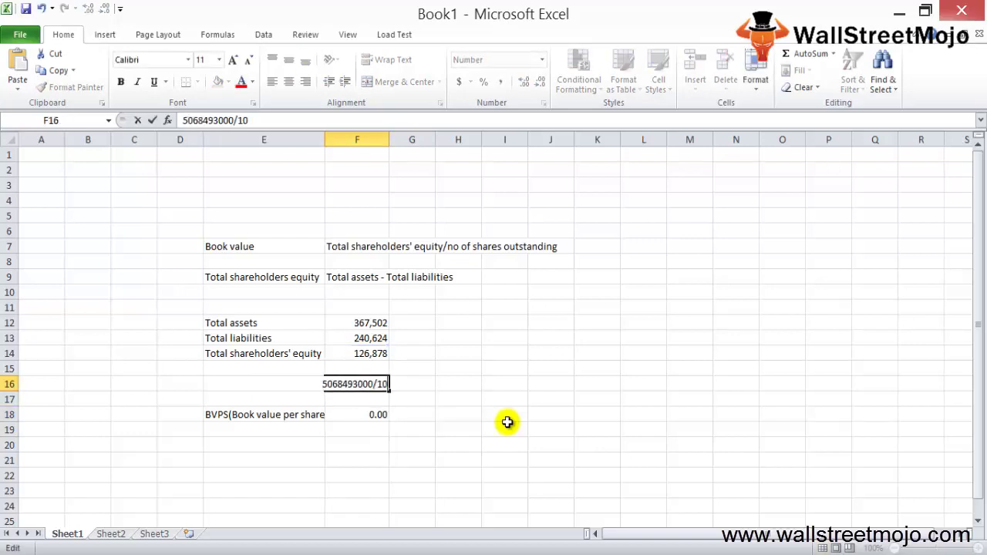
pyautogui.write('00000000')
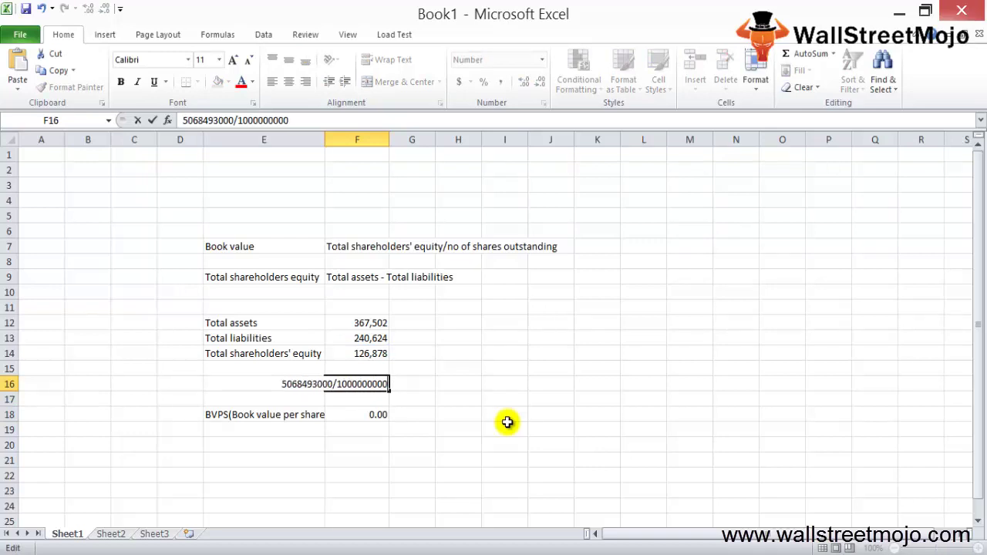
pyautogui.hotkey('ctrl', 'Return')
pyautogui.press('F2')
pyautogui.press('Home')
pyautogui.write('=')
pyautogui.press('Return')
pyautogui.press('Down')
pyautogui.press('Down')
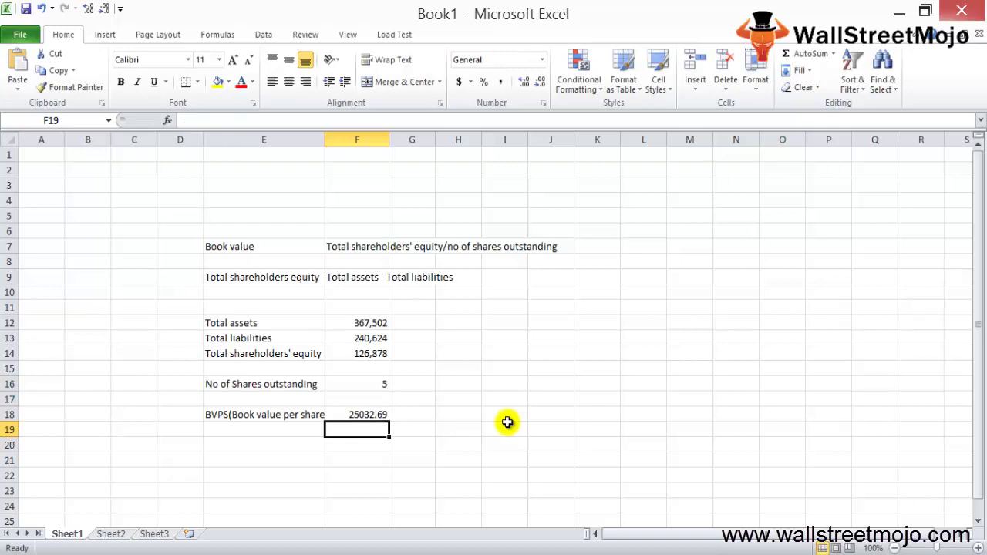
pyautogui.press('Up')
pyautogui.press('F2')
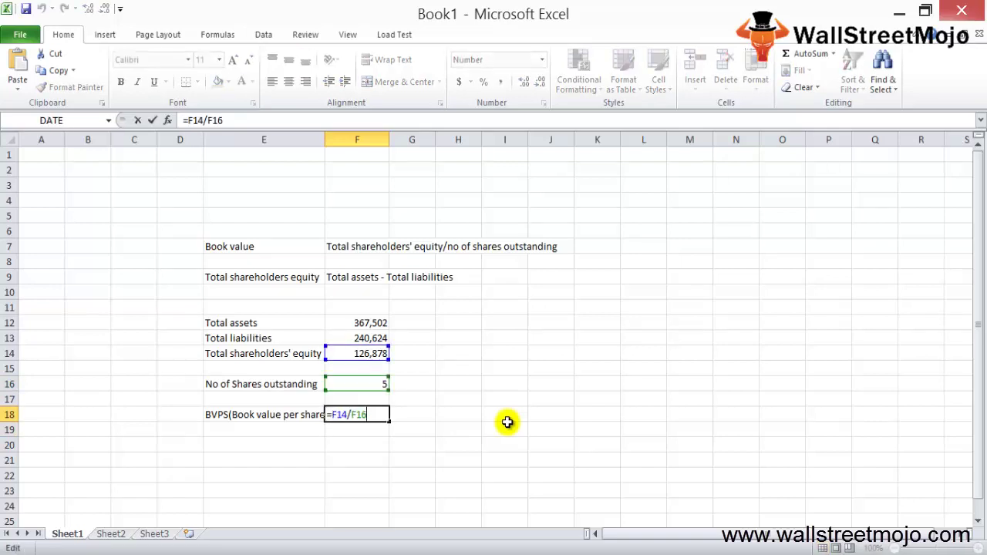
pyautogui.press('Escape')
pyautogui.press('Up')
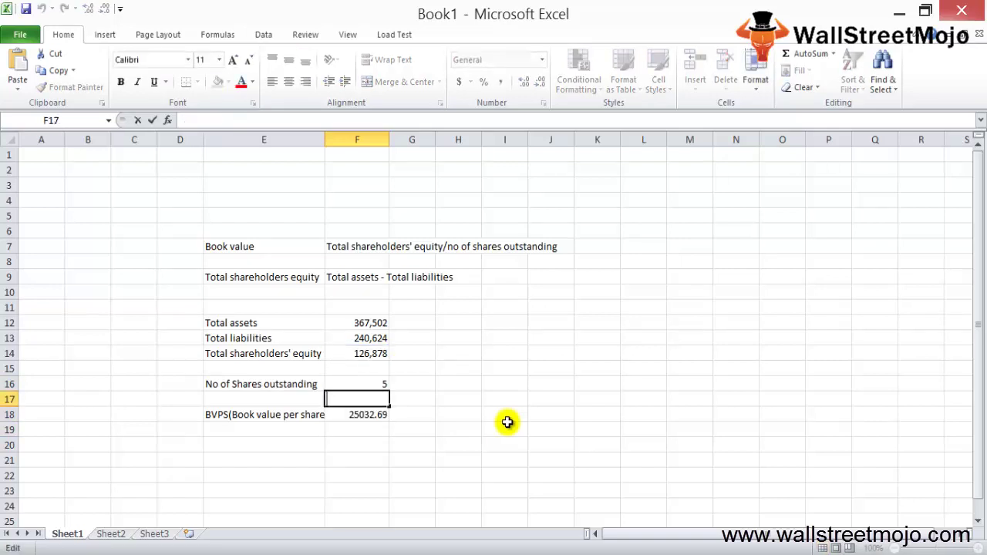
pyautogui.press('Up')
pyautogui.press('F2')
pyautogui.press('BackSpace')
pyautogui.press('BackSpace')
pyautogui.press('BackSpace')
pyautogui.press('BackSpace')
pyautogui.press('BackSpace')
pyautogui.press('BackSpace')
pyautogui.press('BackSpace')
pyautogui.press('BackSpace')
pyautogui.press('BackSpace')
pyautogui.press('BackSpace')
pyautogui.press('BackSpace')
pyautogui.press('BackSpace')
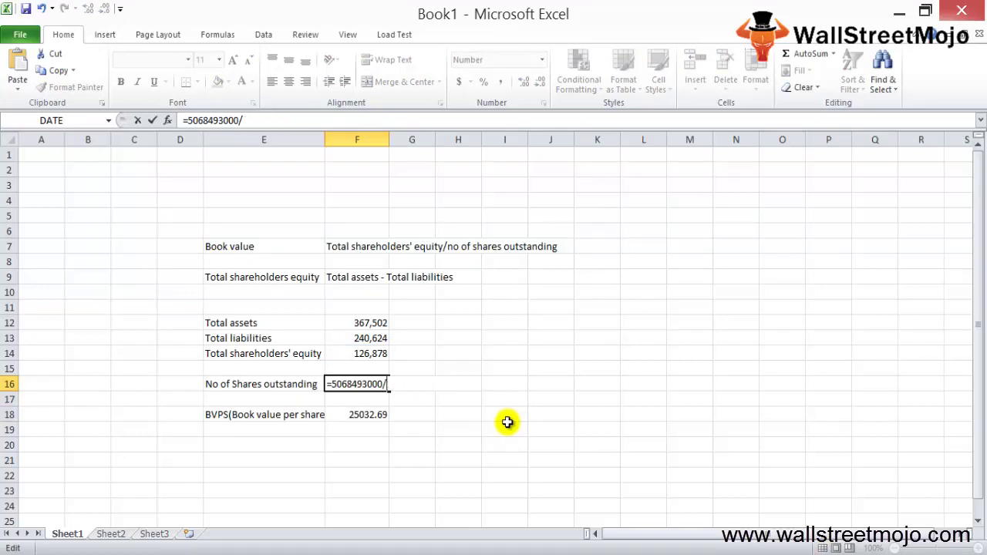
pyautogui.write('0')
pyautogui.press('Return')
pyautogui.press('Down')
pyautogui.press('Up')
pyautogui.press('Up')
pyautogui.press('Up')
pyautogui.press('Up')
pyautogui.press('Up')
pyautogui.press('Up')
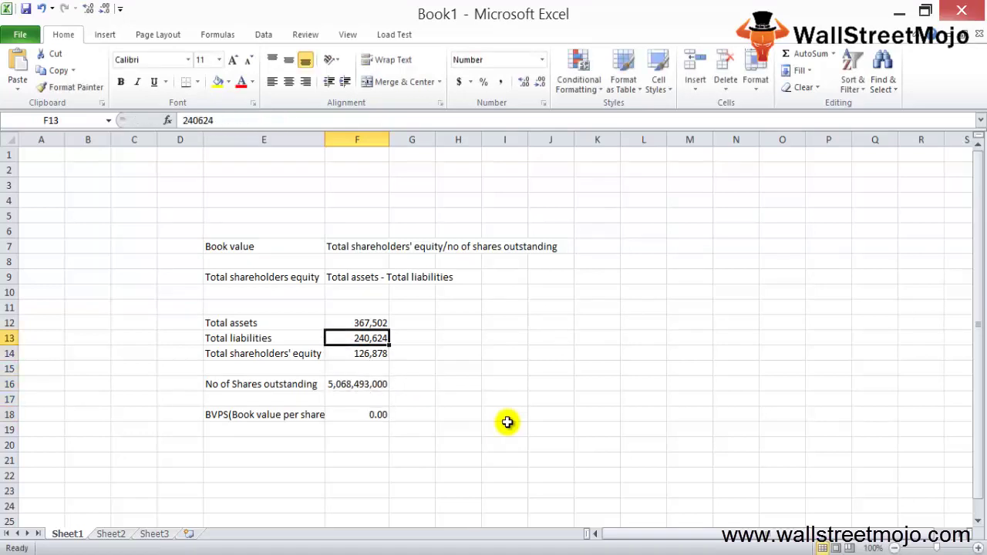
pyautogui.press('F2')
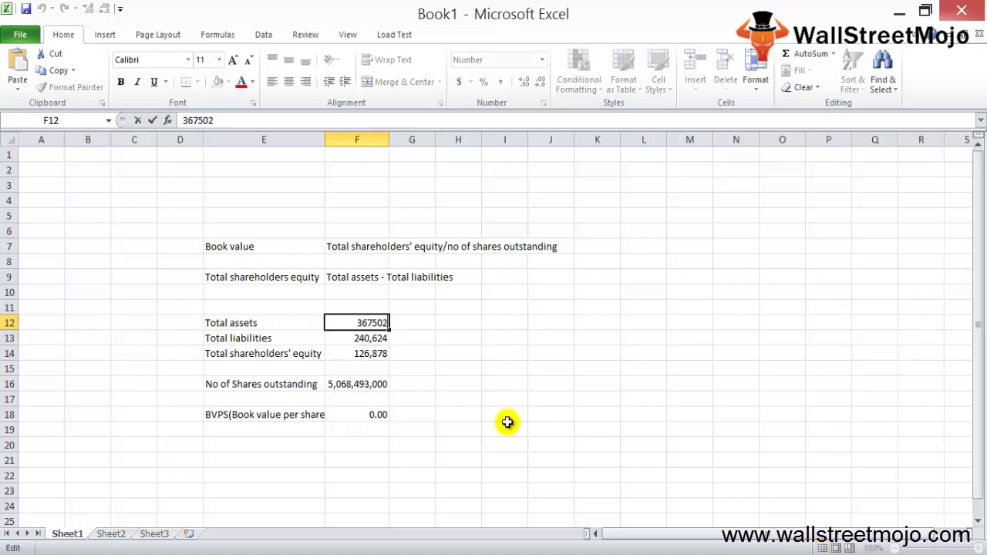
pyautogui.press('Return')
pyautogui.press('Down')
pyautogui.press('Up')
pyautogui.press('Up')
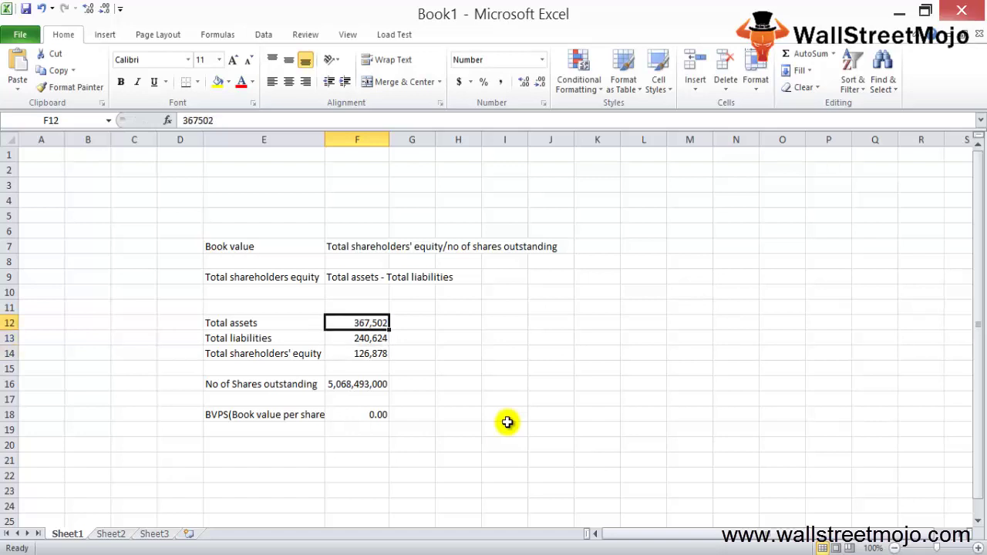
pyautogui.press('F2')
pyautogui.write('000000')
pyautogui.press('Return')
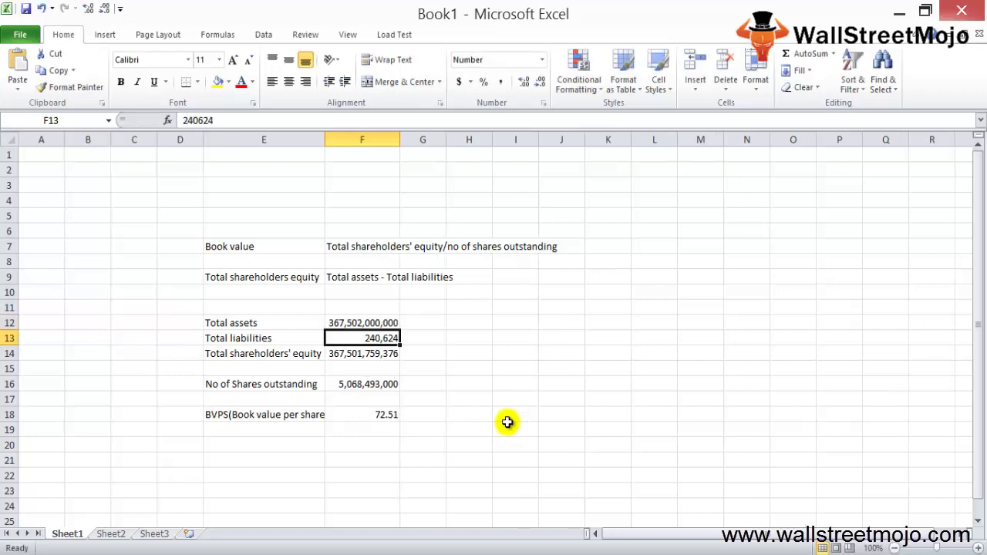
pyautogui.press('Up')
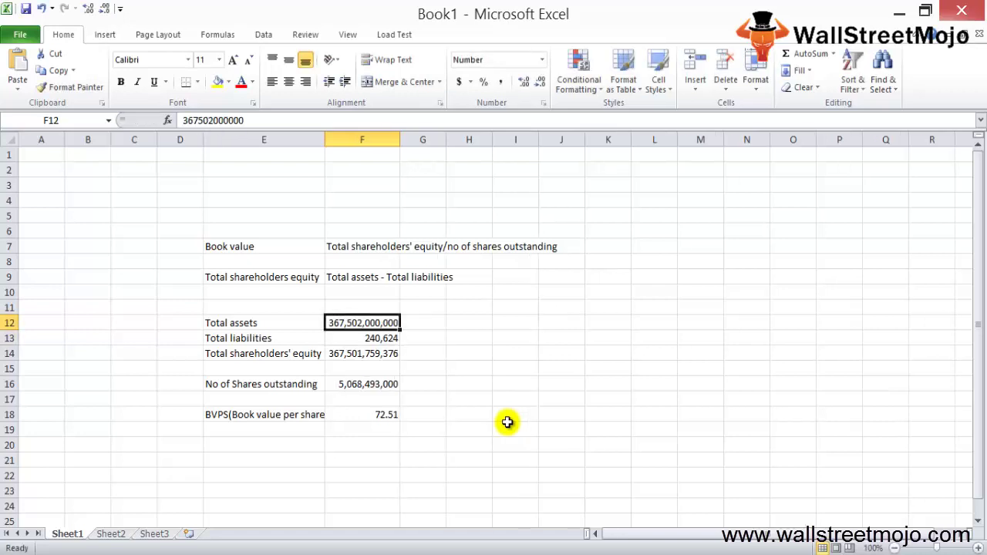
pyautogui.press('Down')
pyautogui.press('F2')
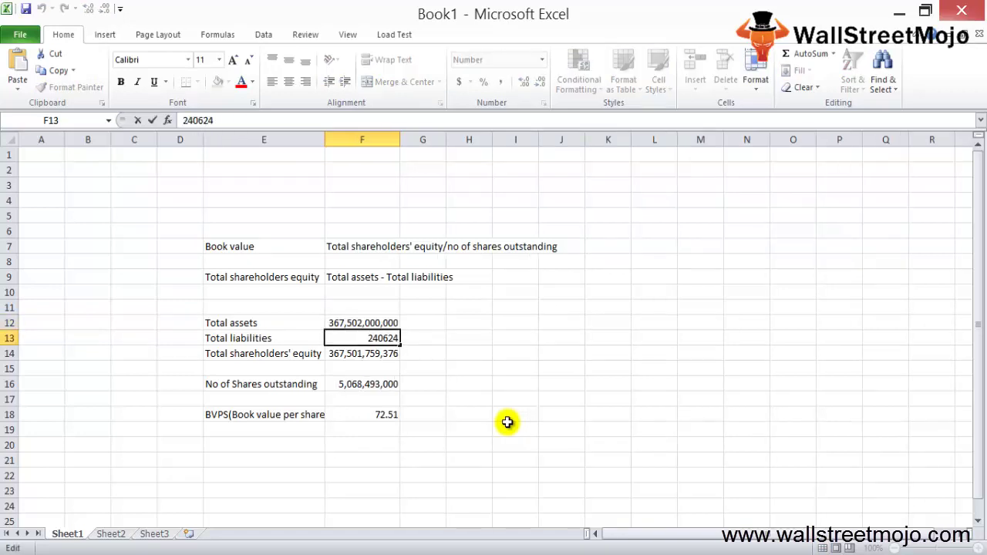
pyautogui.write('000000')
pyautogui.press('Return')
pyautogui.press('Up')
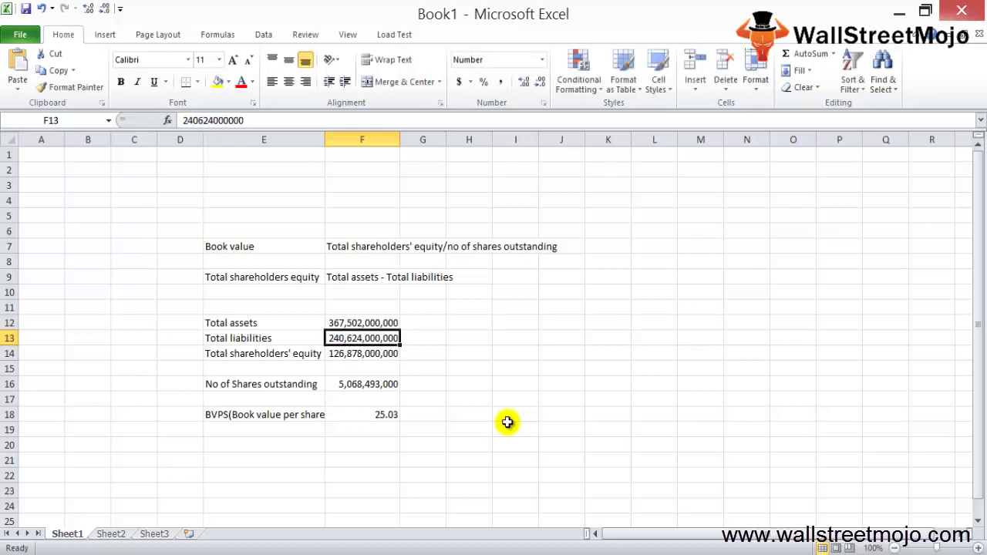
# Review total assets, total liabilities, shareholders' equity, shares outstanding and the book value per share in cells F12 to F18
pyautogui.press('Up')
pyautogui.press('Left')
pyautogui.press('Left')
pyautogui.press('Right')
pyautogui.press('Right')
pyautogui.hotkey('shift', 'Down')
pyautogui.press('Down')
pyautogui.press('Down')
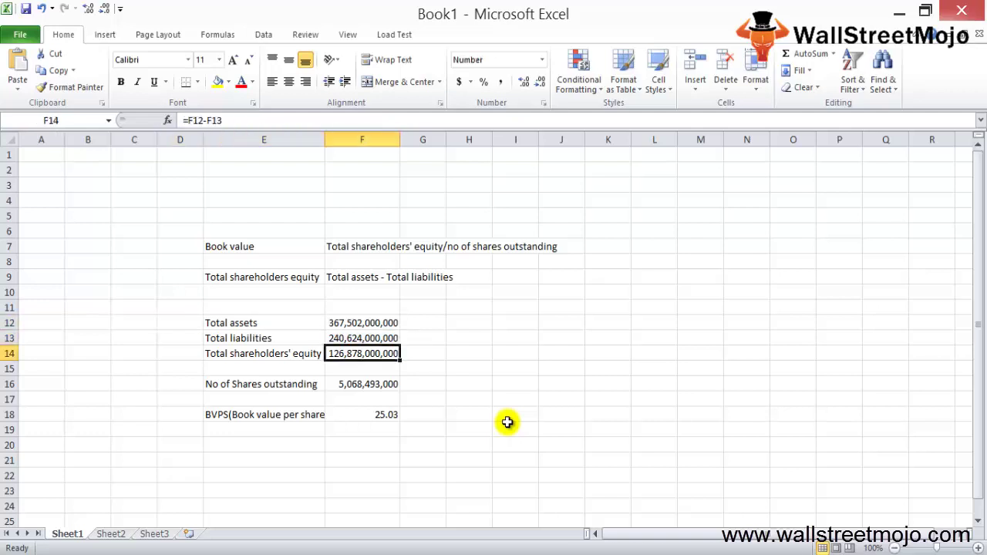
pyautogui.press('Down')
pyautogui.press('Down')
pyautogui.press('Down')
pyautogui.press('Down')
pyautogui.press('Down')
pyautogui.press('Up')
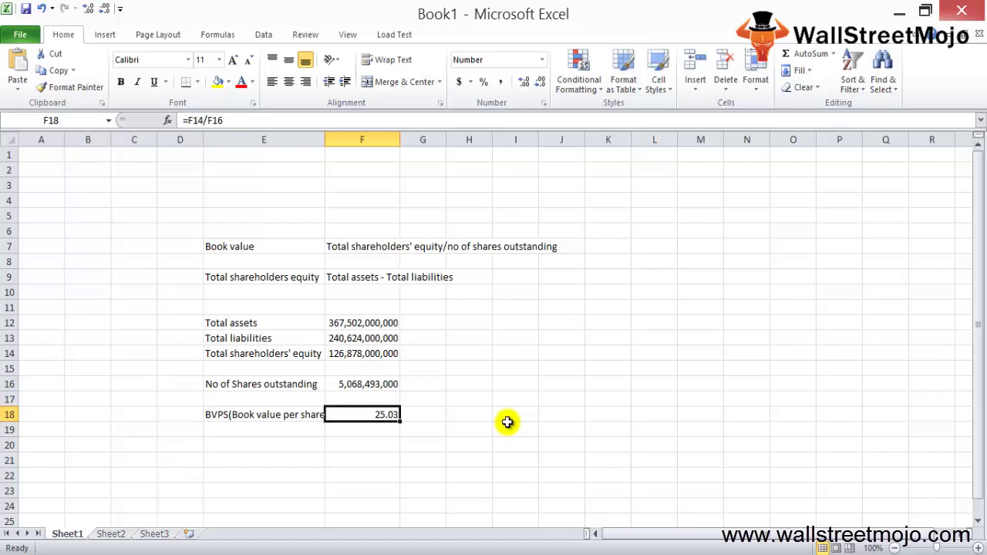
# Widen columns E and F so that their full contents fit
pyautogui.press('Left')
pyautogui.hotkey('ctrl', 'z')
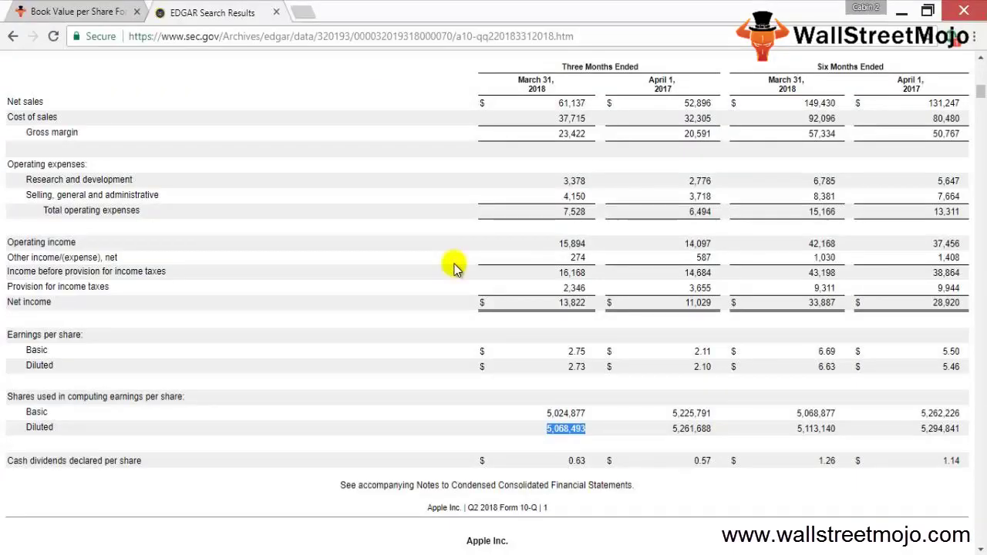
# In the browser, go to the WallStreetMojo book value per share article and examine the formula explanation and Google's book value chart
pyautogui.hotkey('ctrl', 'Tab')
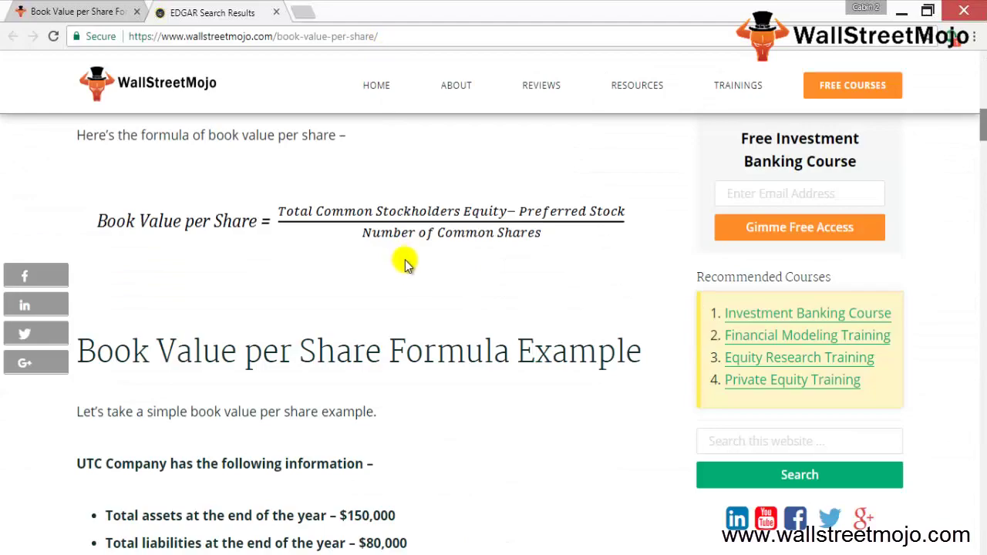
pyautogui.scroll(2, 404, 260)
pyautogui.scroll(4, 415, 275)
pyautogui.scroll(-15, 417, 273)
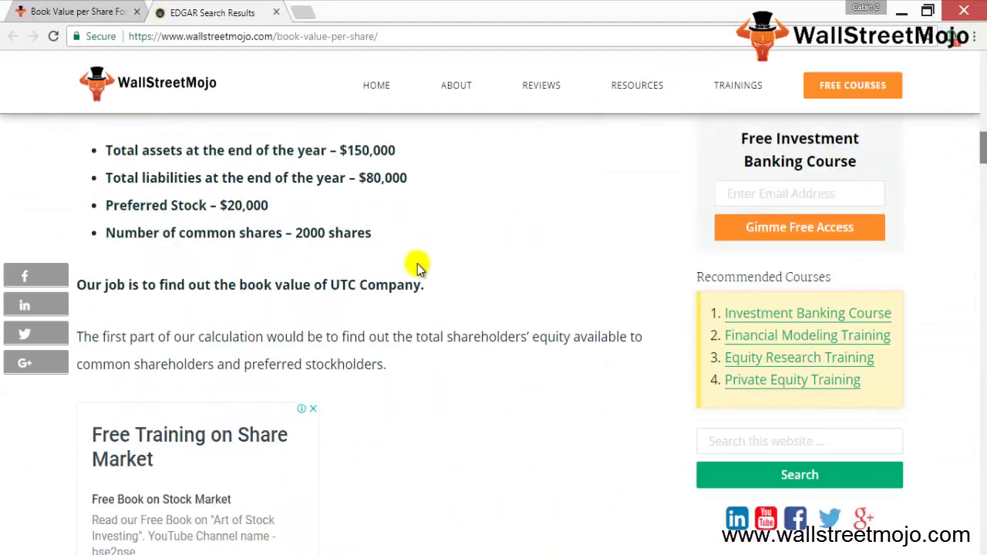
pyautogui.scroll(-6, 417, 268)
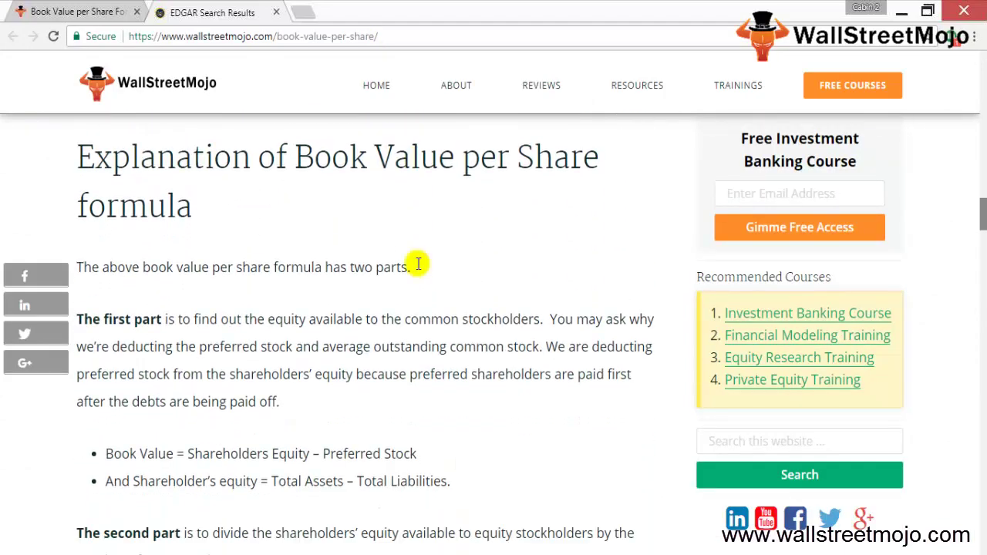
pyautogui.scroll(-8, 417, 266)
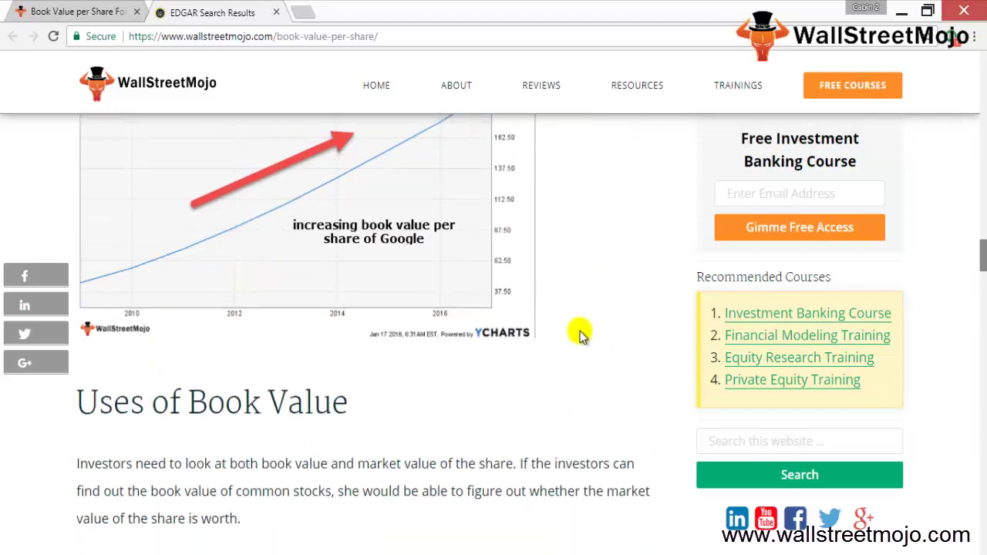
pyautogui.scroll(1, 580, 332)
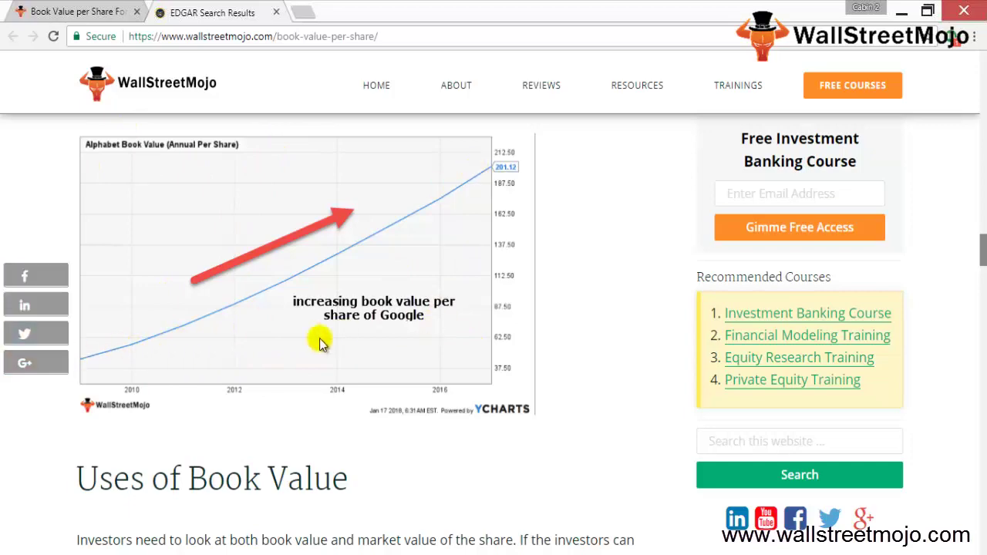
# Read the Uses of Book Value section of the article, including the price to book value ratio and the ROE per share formula
pyautogui.scroll(-2, 591, 377)
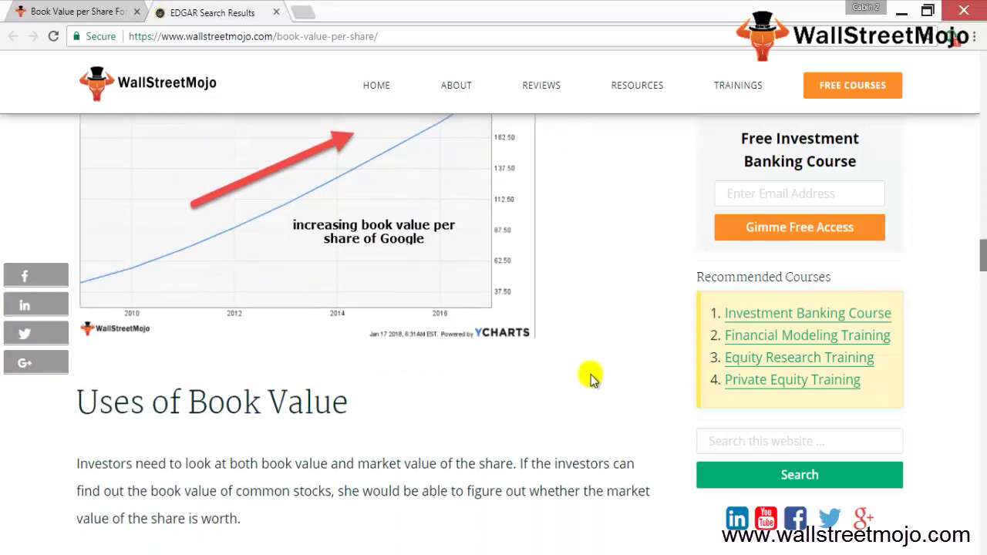
pyautogui.scroll(-12, 598, 373)
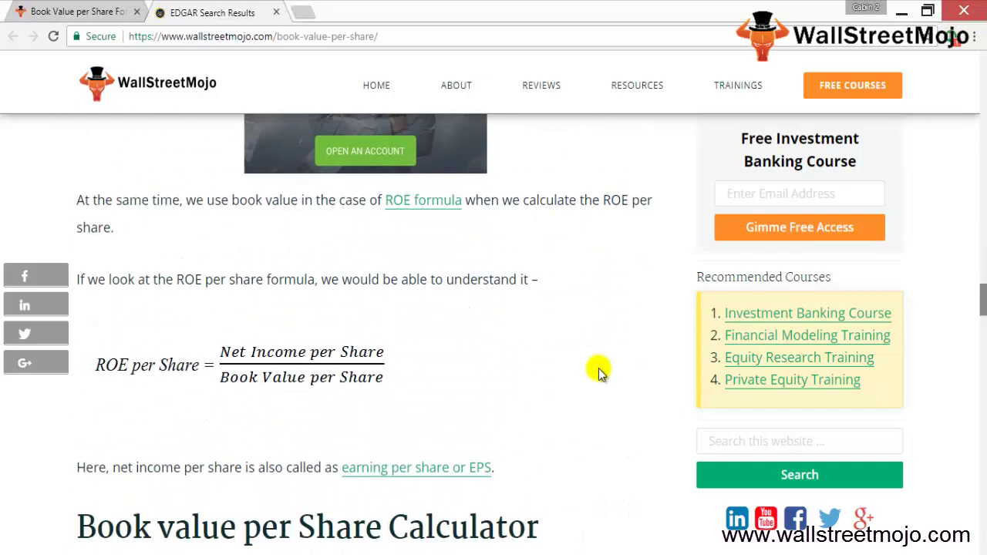
pyautogui.scroll(-12, 601, 373)
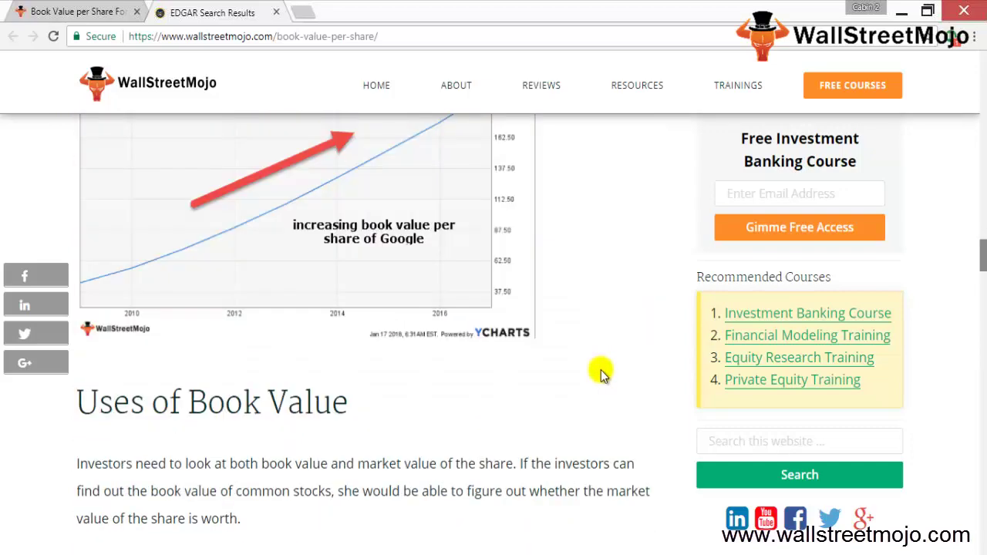
pyautogui.moveTo(130, 250); pyautogui.dragTo(392, 261)
pyautogui.click(505, 303)
pyautogui.scroll(-1, 506, 302)
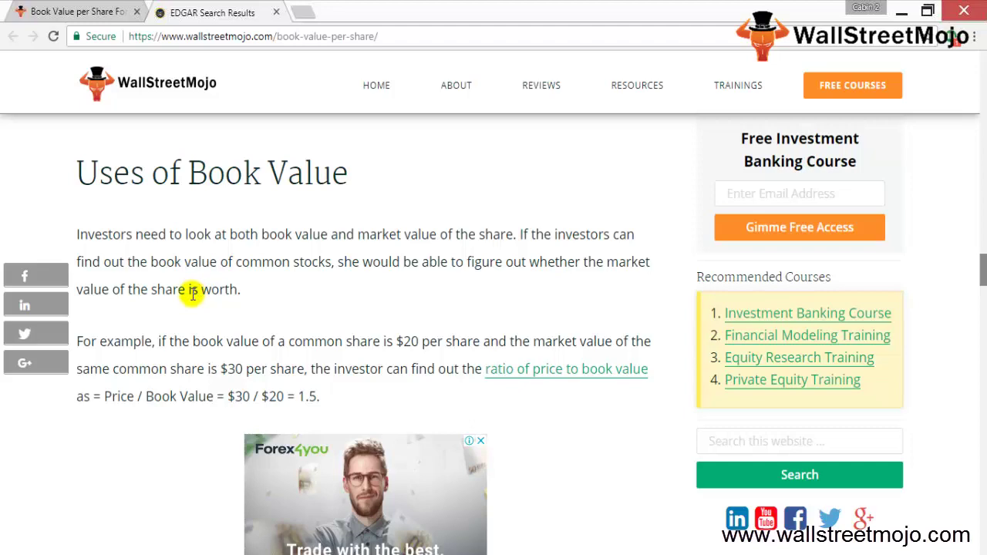
# Switch back to Excel and enter "Use -1" in cell E20 and "Price to book value" in cell F20
pyautogui.hotkey('alt', 'Tab')
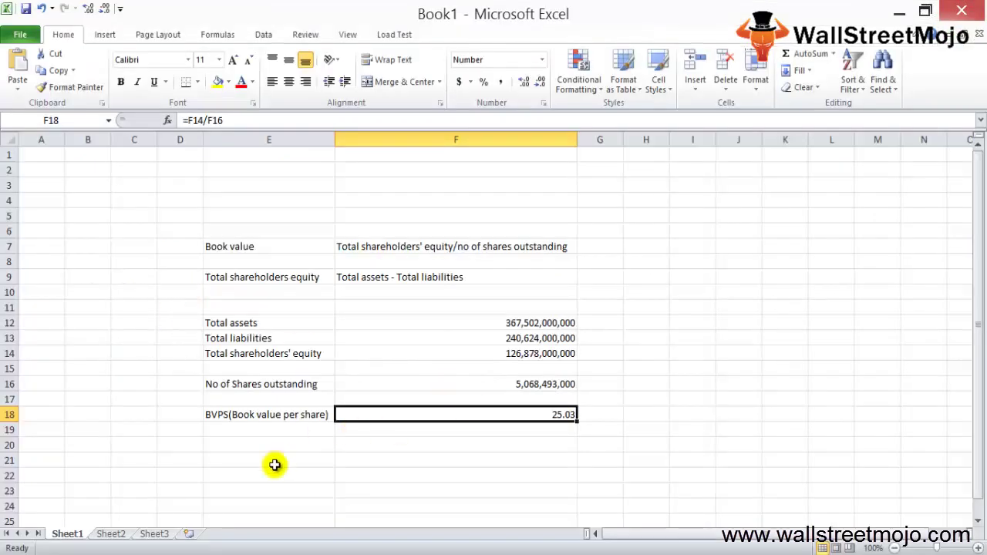
pyautogui.click(239, 447)
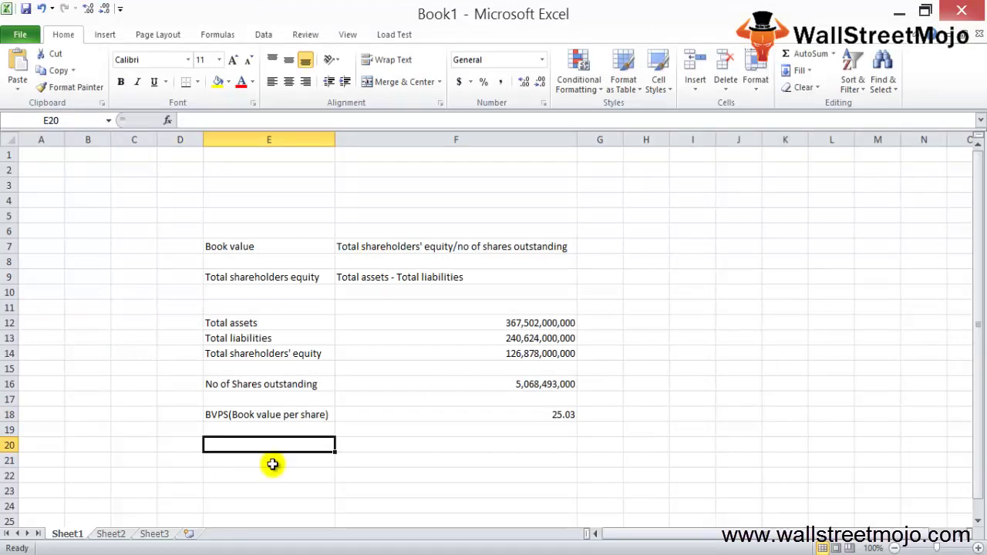
pyautogui.write('Use -1')
pyautogui.press('Tab')
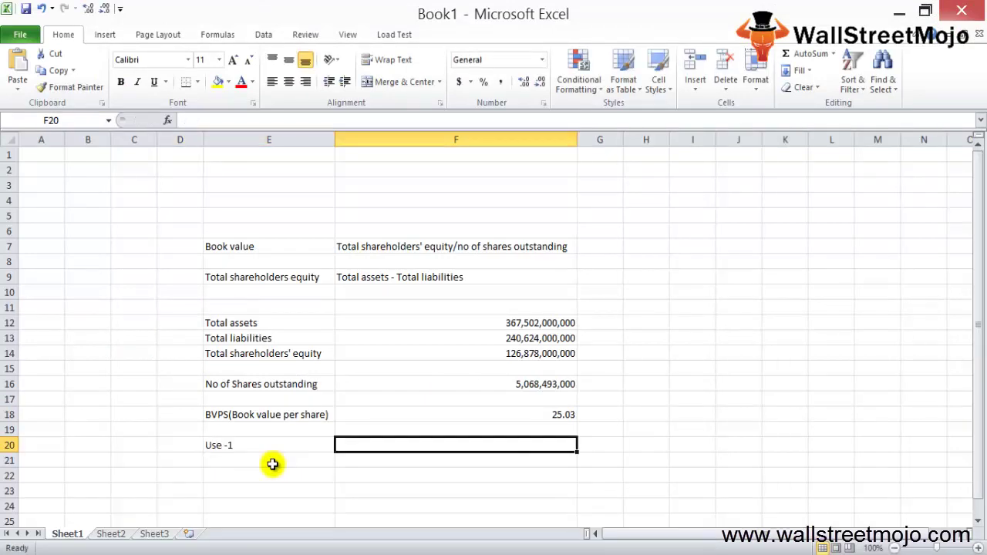
pyautogui.write('Pri')
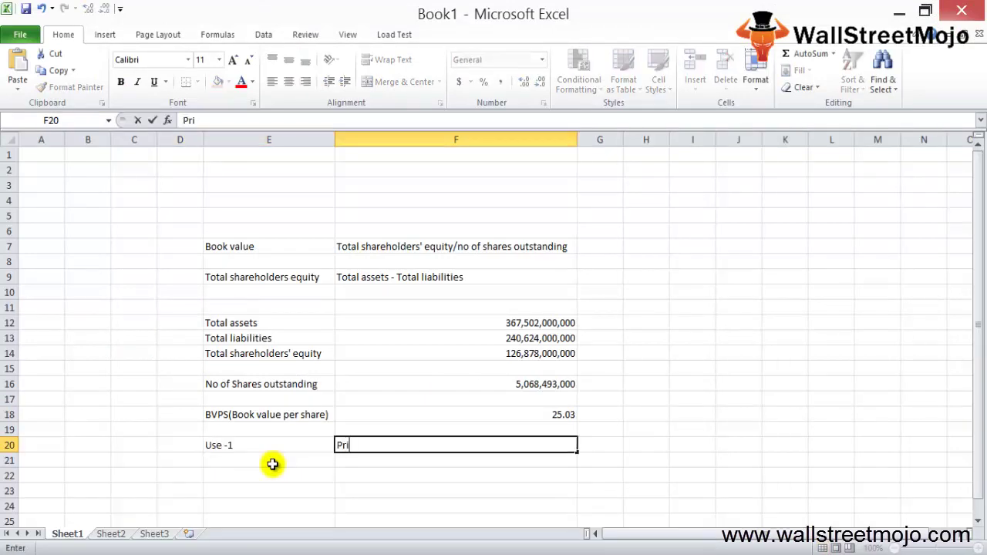
pyautogui.write('ce to book value')
pyautogui.press('Return')
pyautogui.scroll(-1, 273, 463)
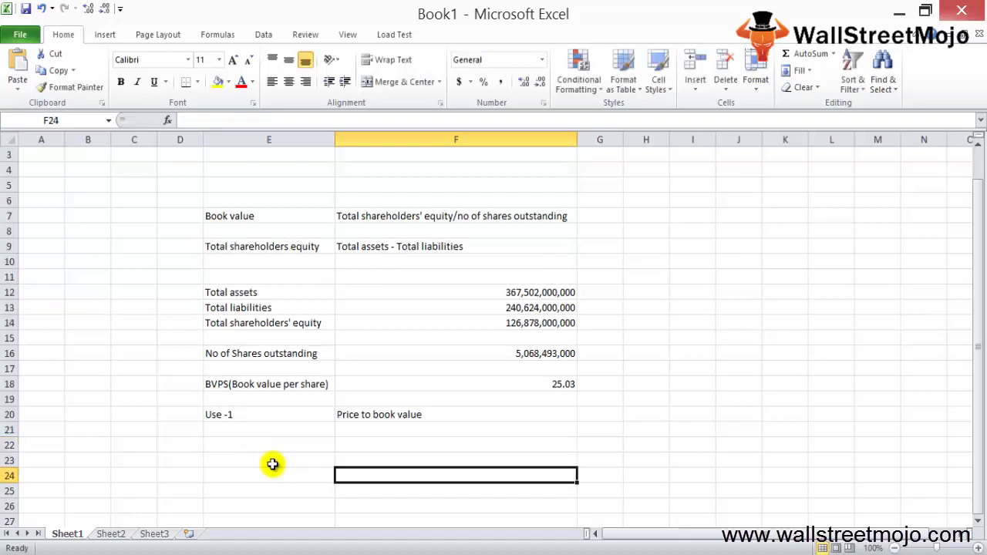
# Switch to the browser and search for google finance in a new tab
pyautogui.press('Down')
pyautogui.press('Left')
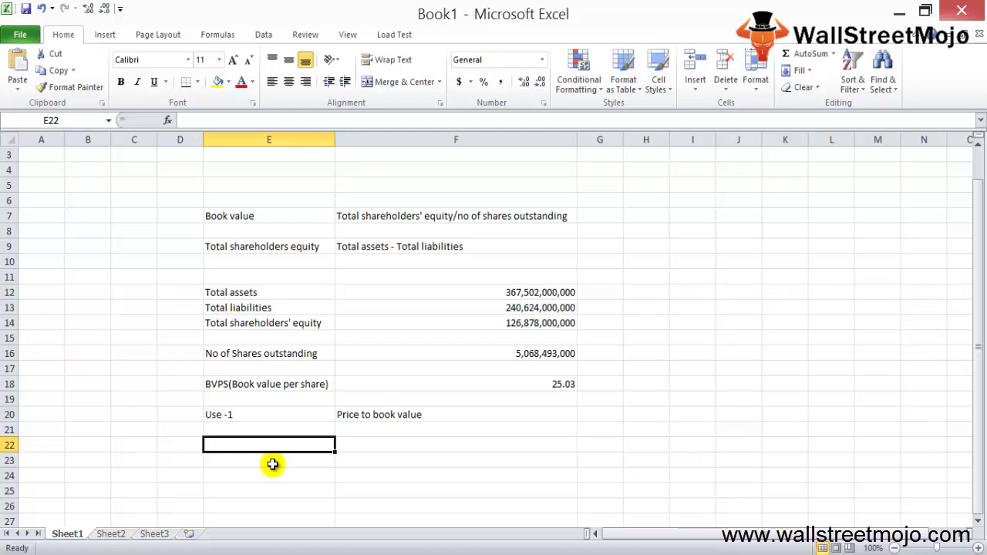
pyautogui.press('Right')
pyautogui.press('Right')
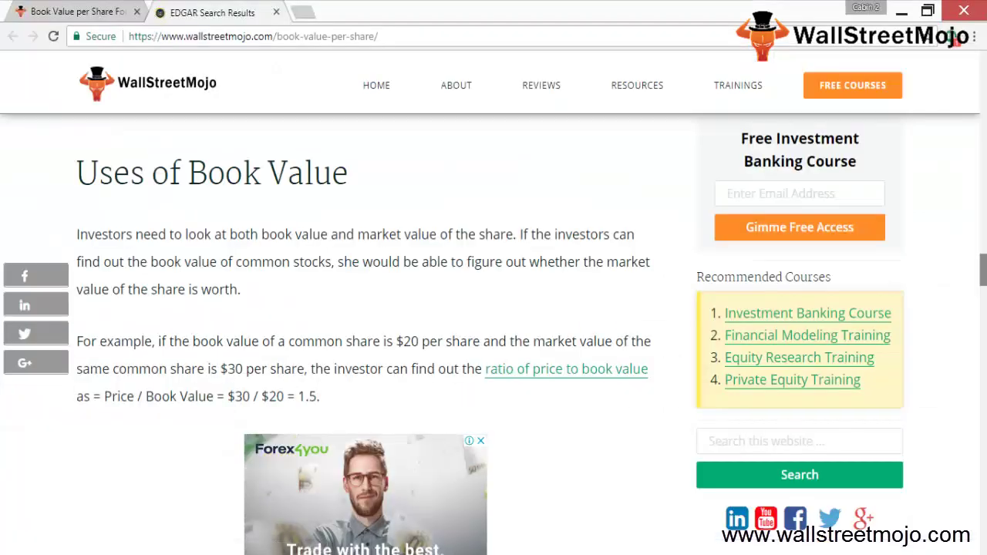
pyautogui.hotkey('ctrl', 't')
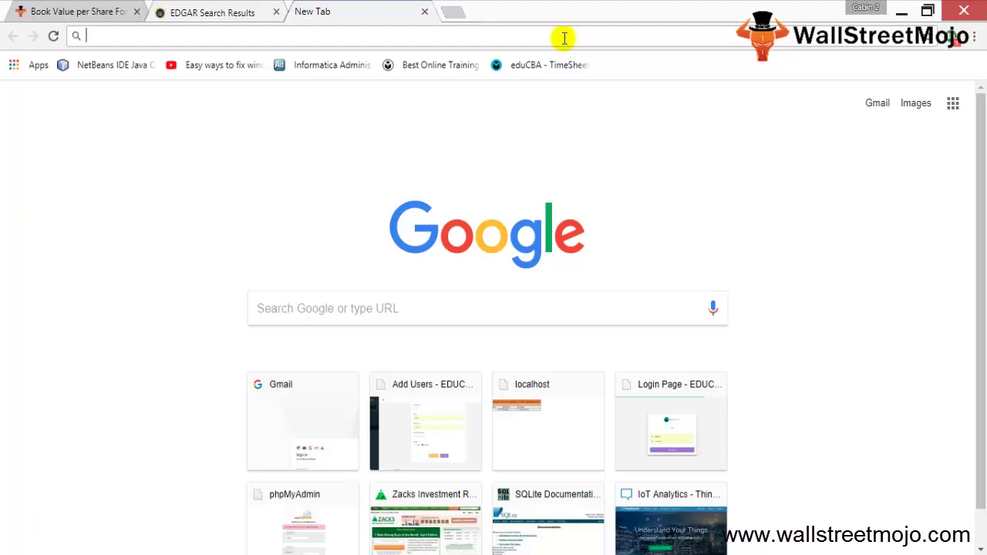
pyautogui.write('goo')
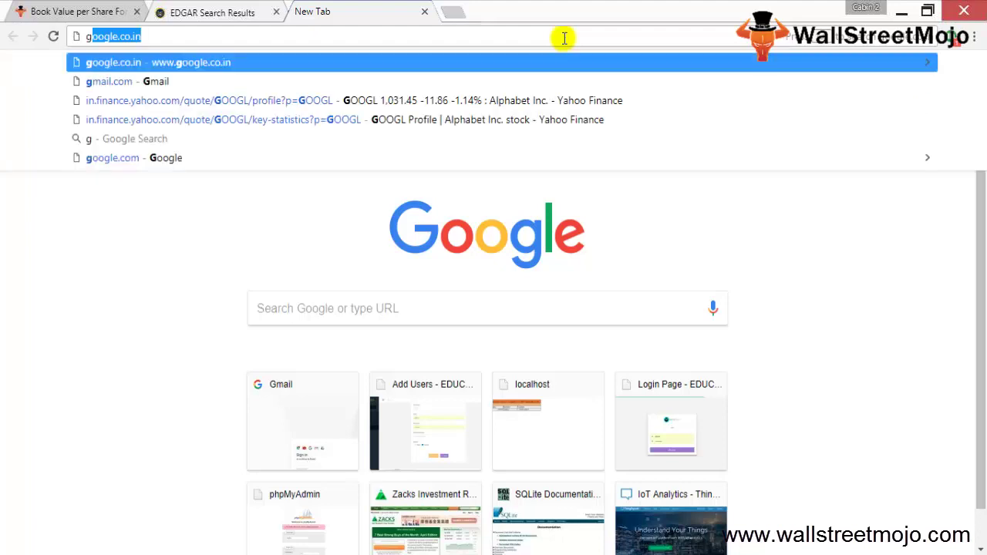
pyautogui.write('gle ')
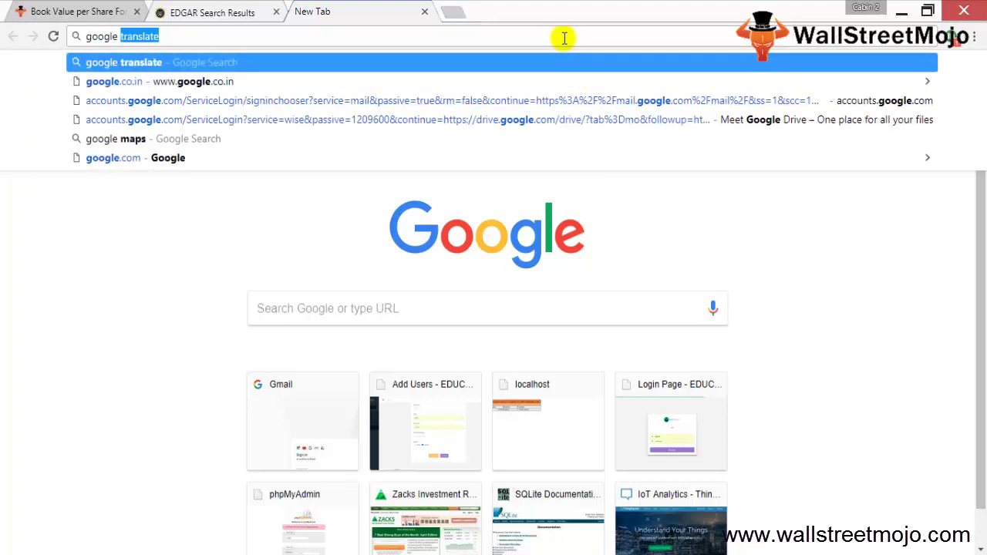
pyautogui.write('finance')
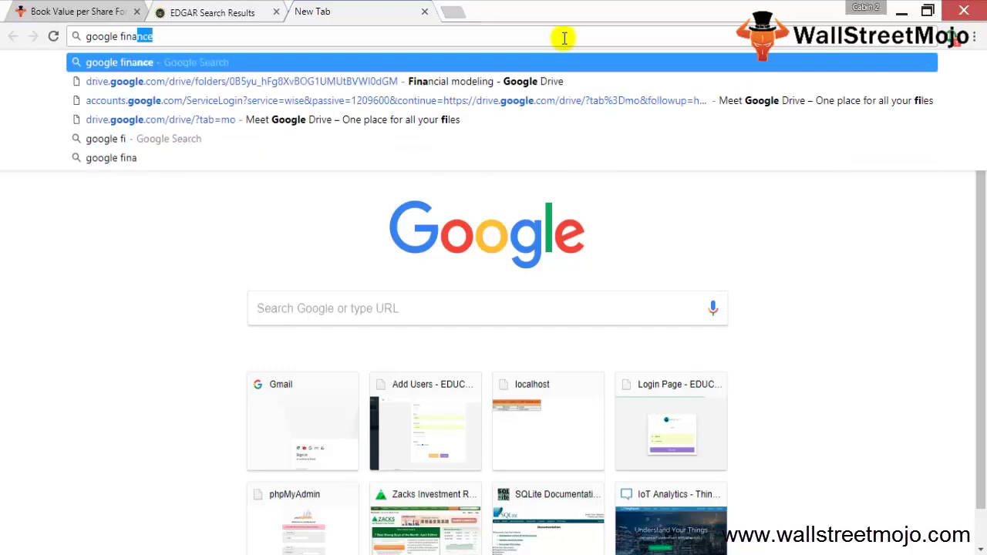
pyautogui.press('Return')
# Search Google for "apple quote" and highlight Apple's current share price
pyautogui.tripleClick(254, 82)
pyautogui.write('apple quote')
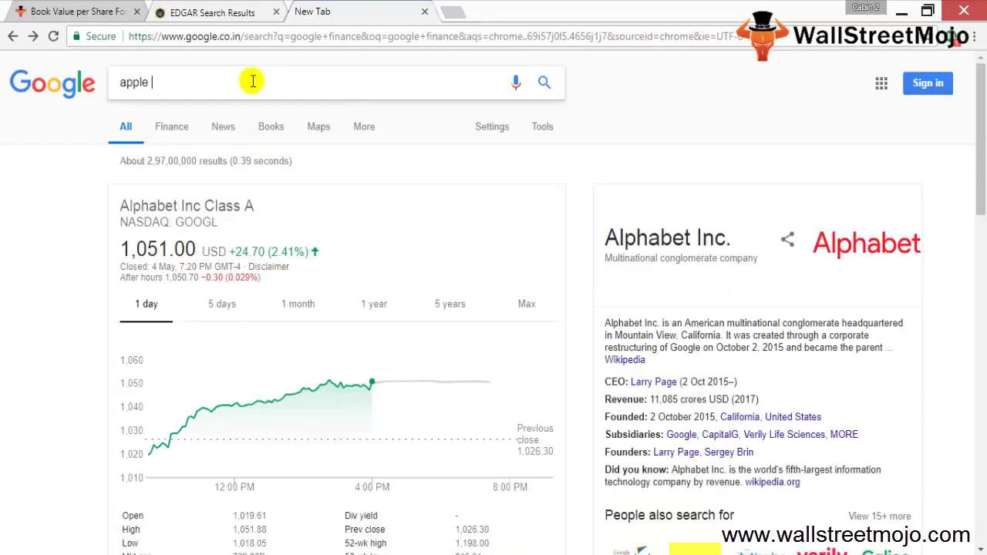
pyautogui.press('Return')
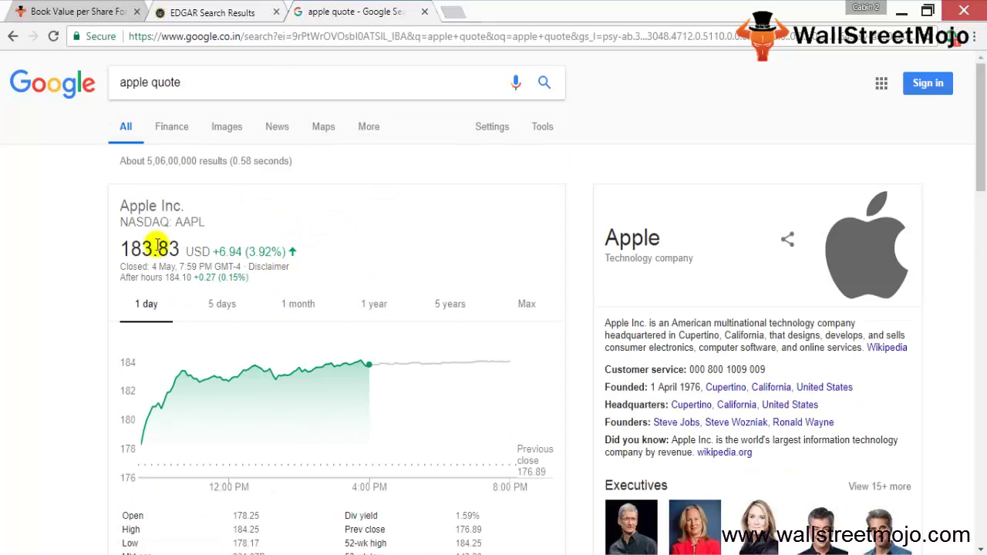
pyautogui.moveTo(179, 249); pyautogui.dragTo(124, 247)
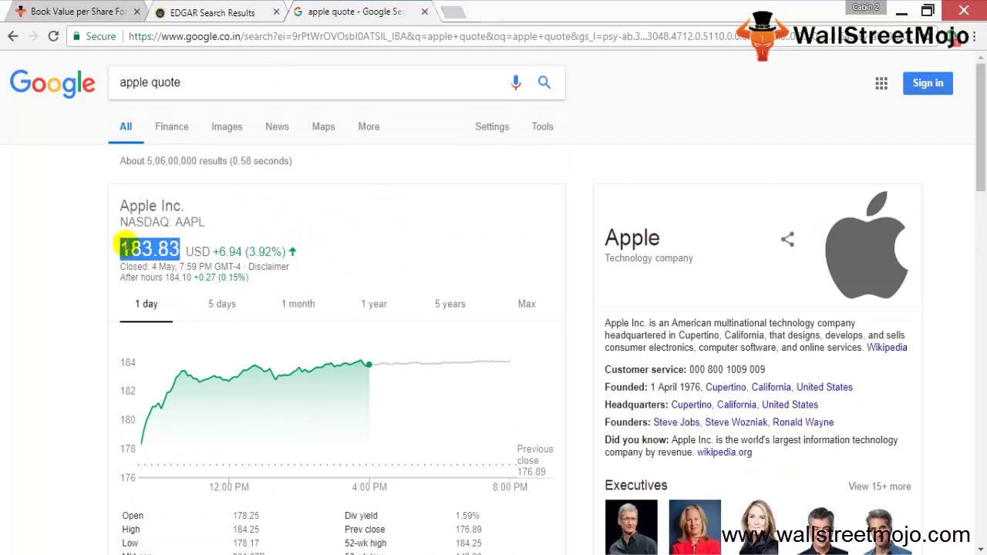
pyautogui.click(75, 282)
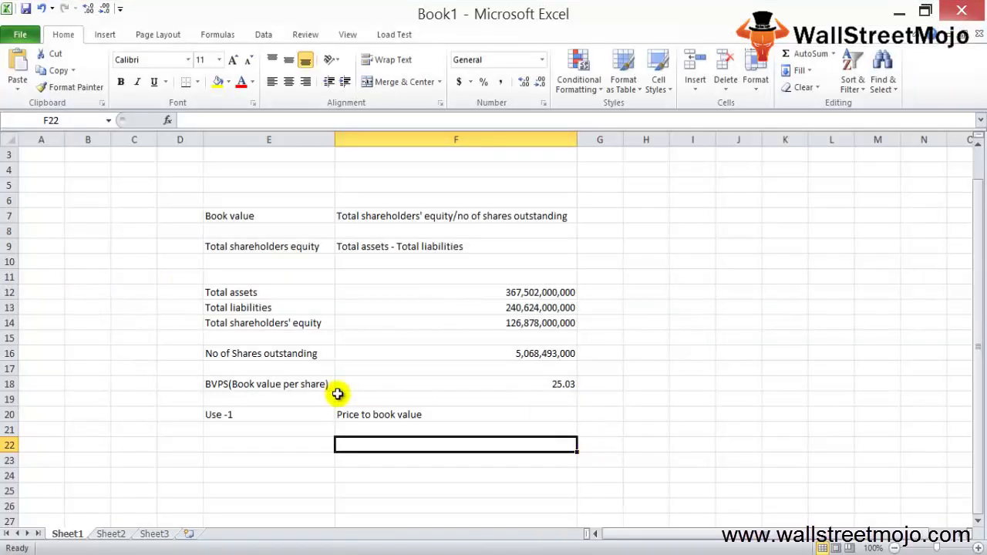
# Back in Excel, calculate the price to book ratio in cell F22 with the formula =183/F18
pyautogui.click(505, 385)
pyautogui.scroll(2, 717, 397)
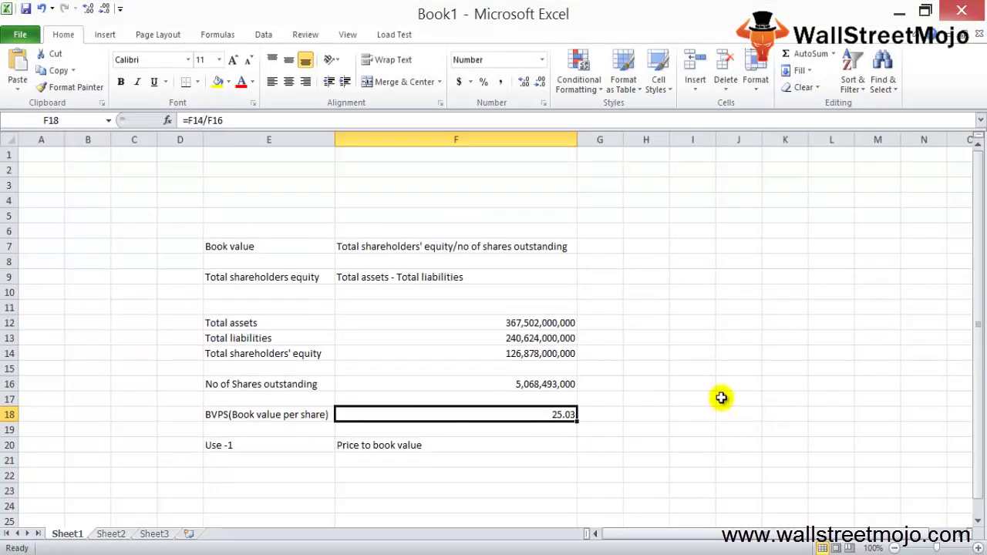
pyautogui.scroll(-3, 718, 398)
pyautogui.press('Down')
pyautogui.press('Down')
pyautogui.press('Down')
pyautogui.press('Down')
pyautogui.press('Down')
pyautogui.press('Up')
pyautogui.write('=')
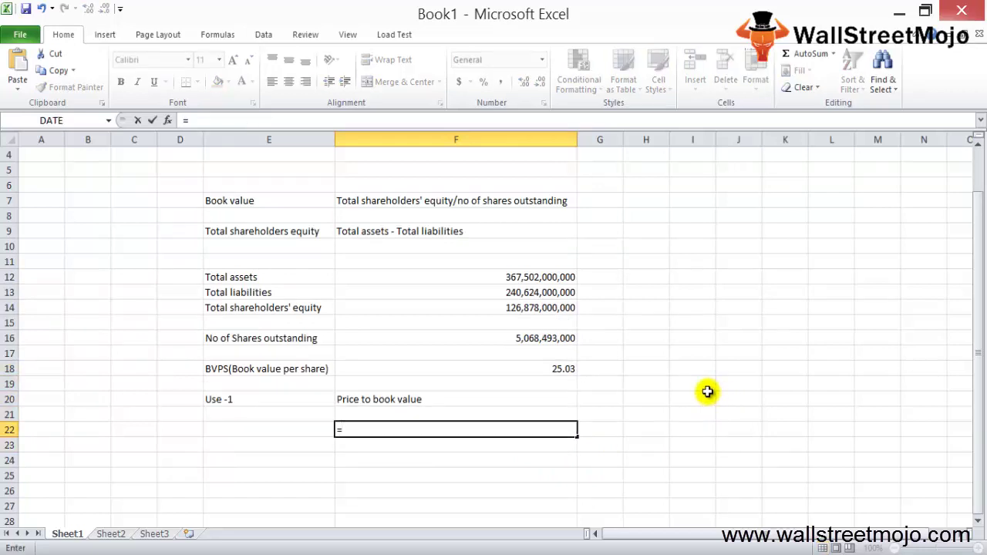
pyautogui.write('183')
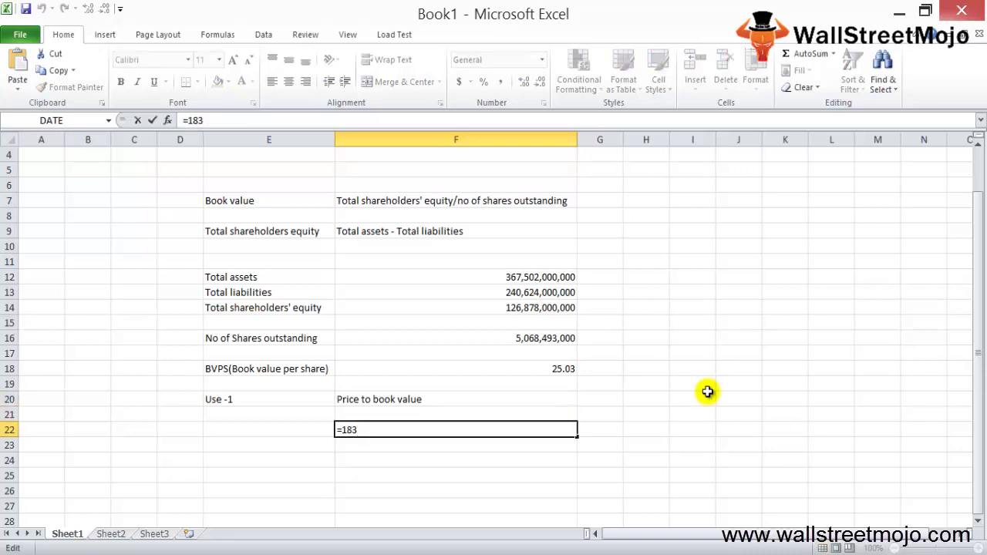
pyautogui.write('/')
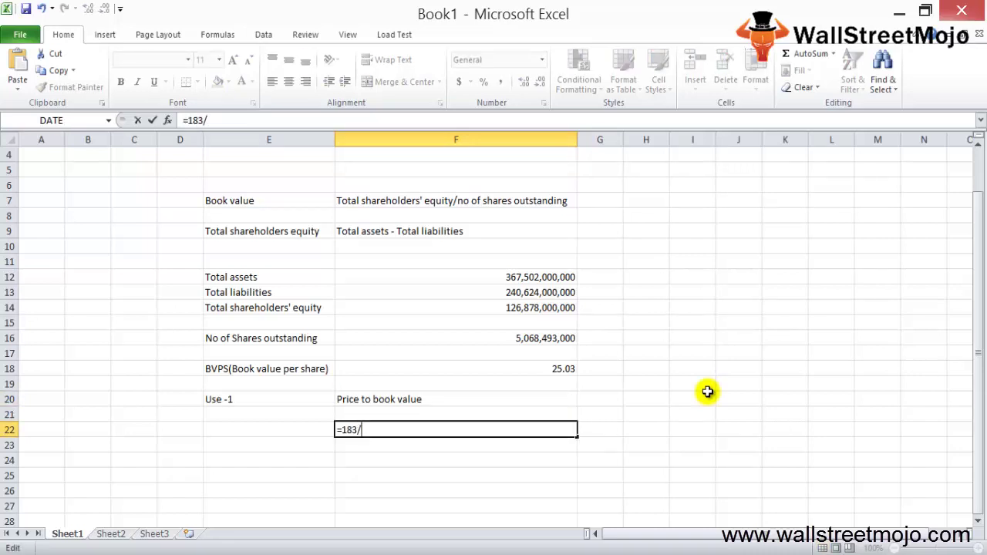
pyautogui.click(529, 368)
pyautogui.press('Return')
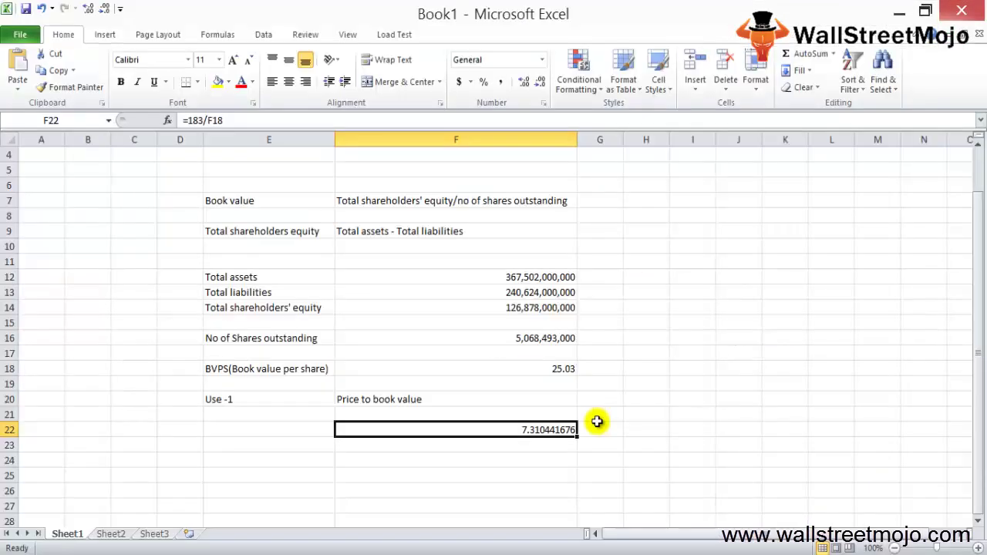
# Label the ratio by entering "Stock overvalued" in cell E22
pyautogui.press('Left')
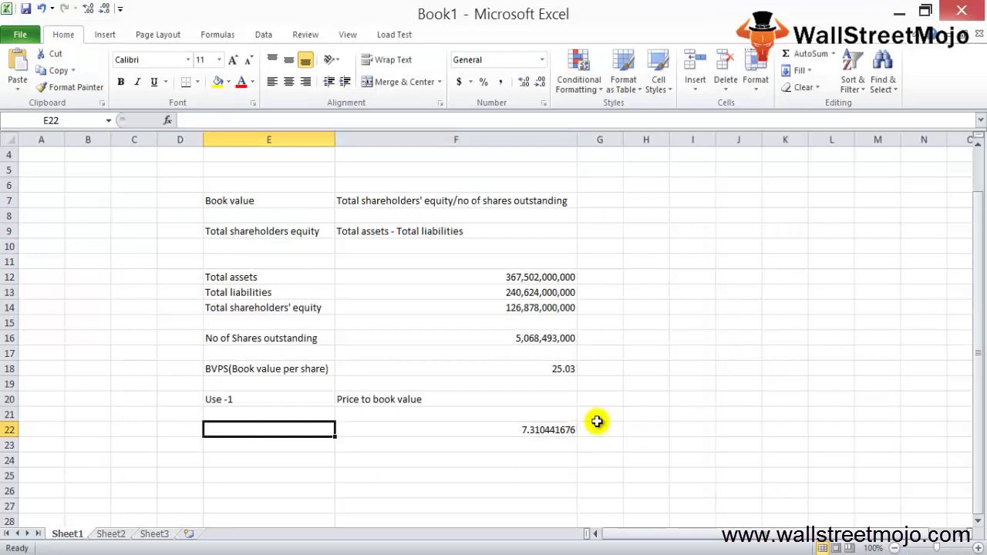
pyautogui.write('Stock overvalues')
pyautogui.press('BackSpace')
pyautogui.write('d')
pyautogui.press('BackSpace')
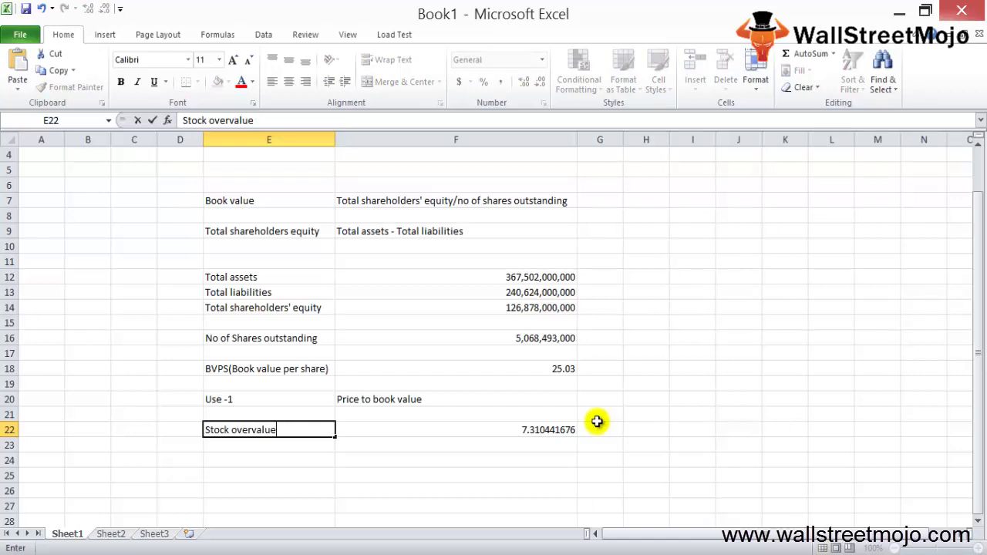
pyautogui.write('d')
pyautogui.click(597, 422)
pyautogui.press('Left')
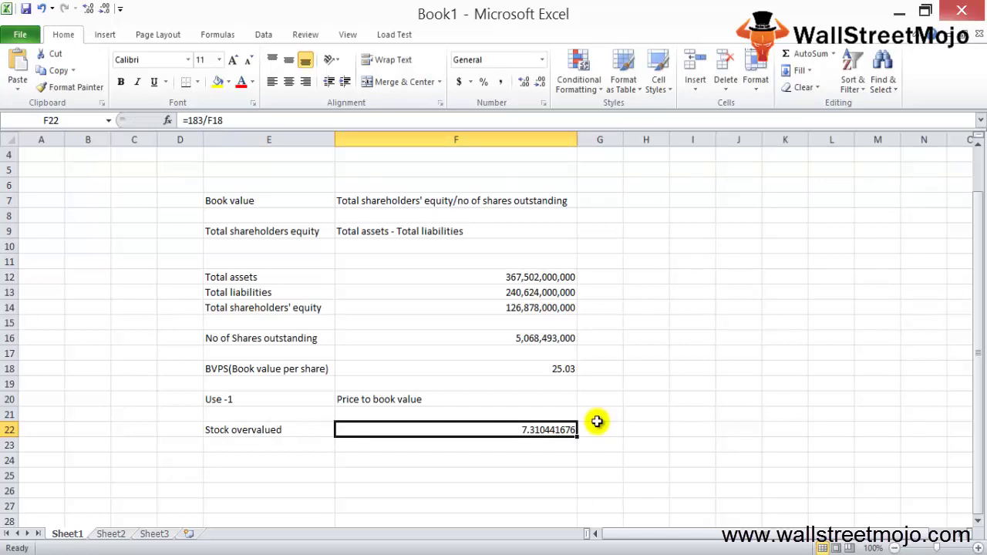
pyautogui.press('Down')
pyautogui.press('Up')
pyautogui.press('Up')
pyautogui.press('Down')
pyautogui.press('Down')
pyautogui.press('Up')
pyautogui.press('Down')
pyautogui.press('Up')
pyautogui.press('Down')
pyautogui.press('Down')
pyautogui.press('Up')
pyautogui.press('Down')
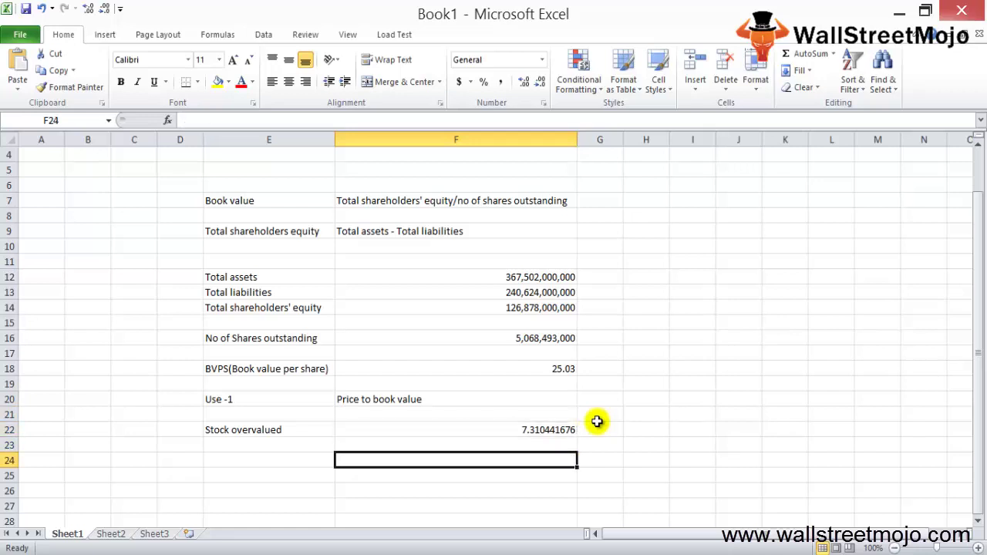
# Switch to the browser and look at Apple's stock quote page
pyautogui.press('Up')
pyautogui.press('Up')
pyautogui.hotkey('alt', 'Tab')
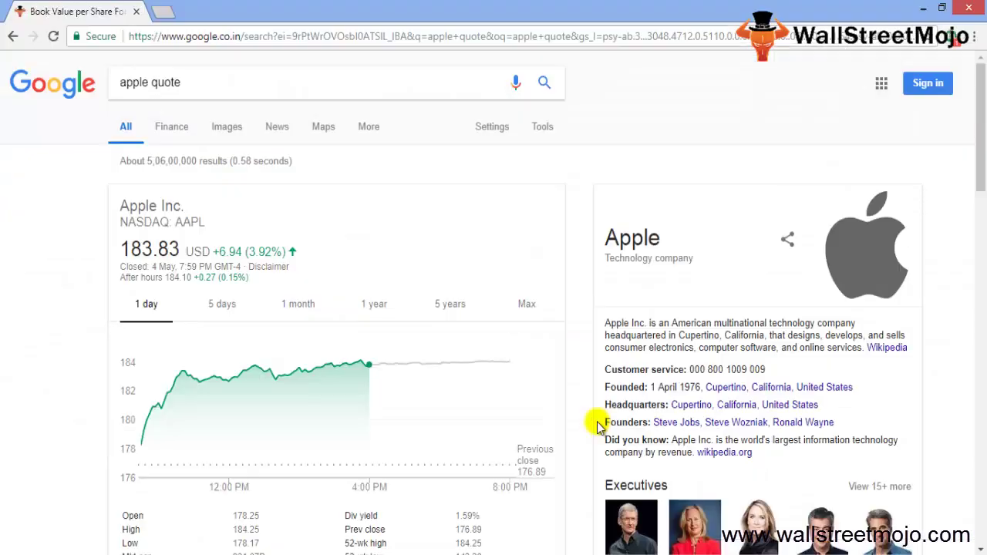
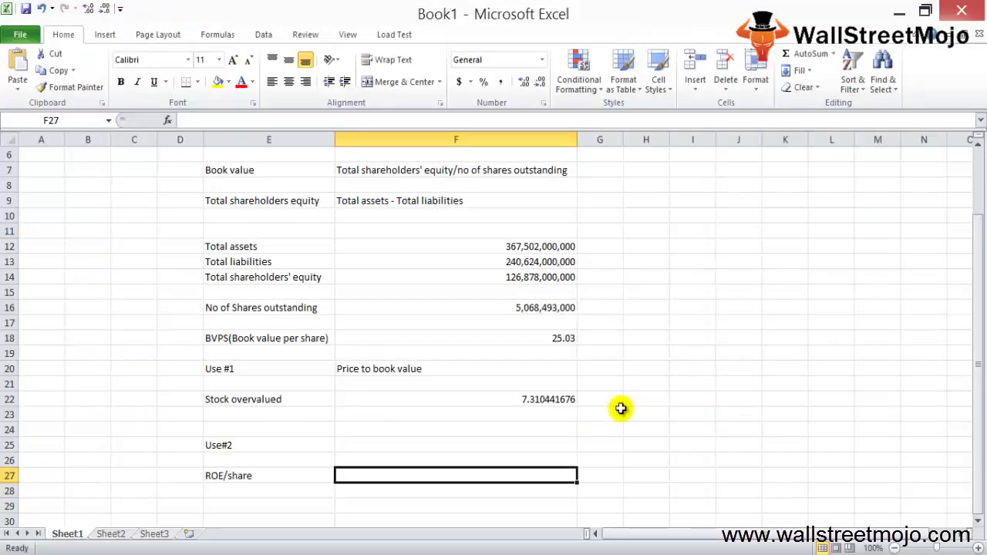
# In Excel, enter the ROE per share formula description "EPS/BVPS" in cell F27
pyautogui.write('EPS')
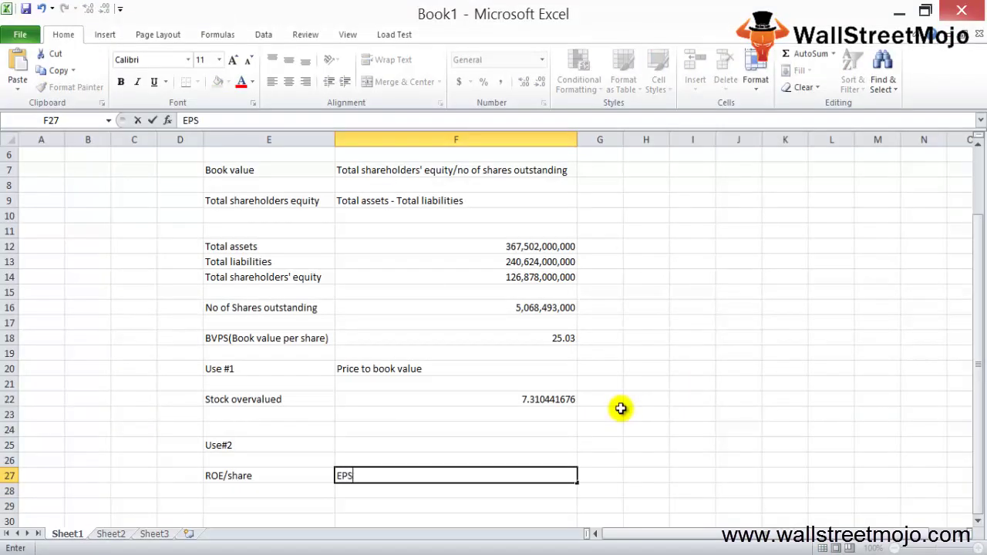
pyautogui.press('Return')
pyautogui.press('Up')
pyautogui.press('F2')
pyautogui.write('/BVPS')
pyautogui.press('Return')
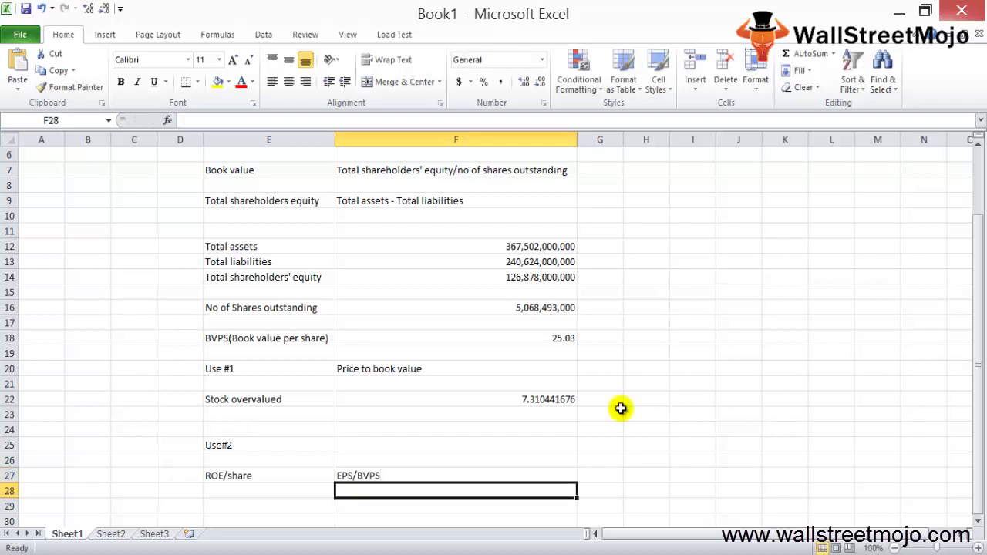
pyautogui.press('Return')
# In the browser, copy the diluted earnings per share, 2.73, for the three months ended March 31, 2018 from Apple's 10-Q
pyautogui.scroll(-1, 621, 408)
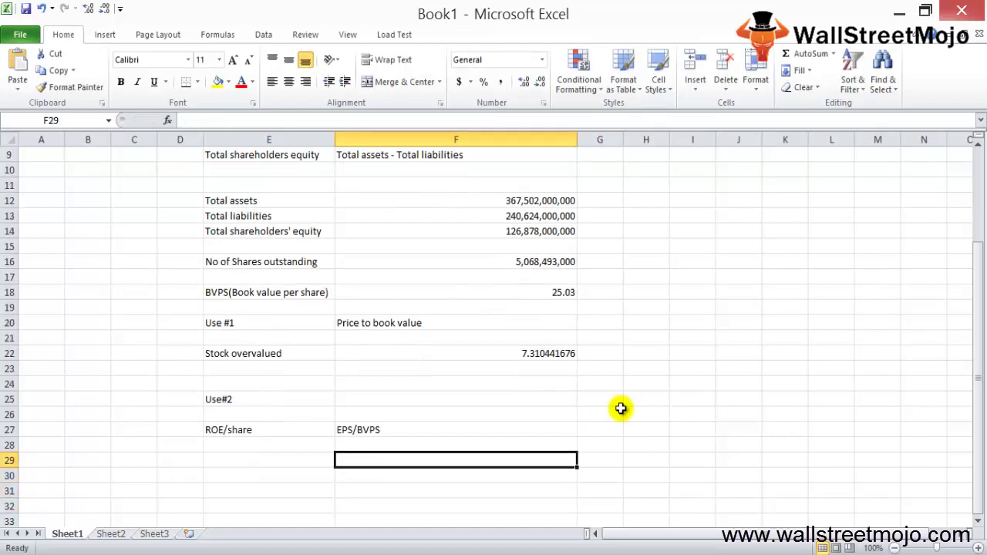
pyautogui.hotkey('alt', 'Tab')
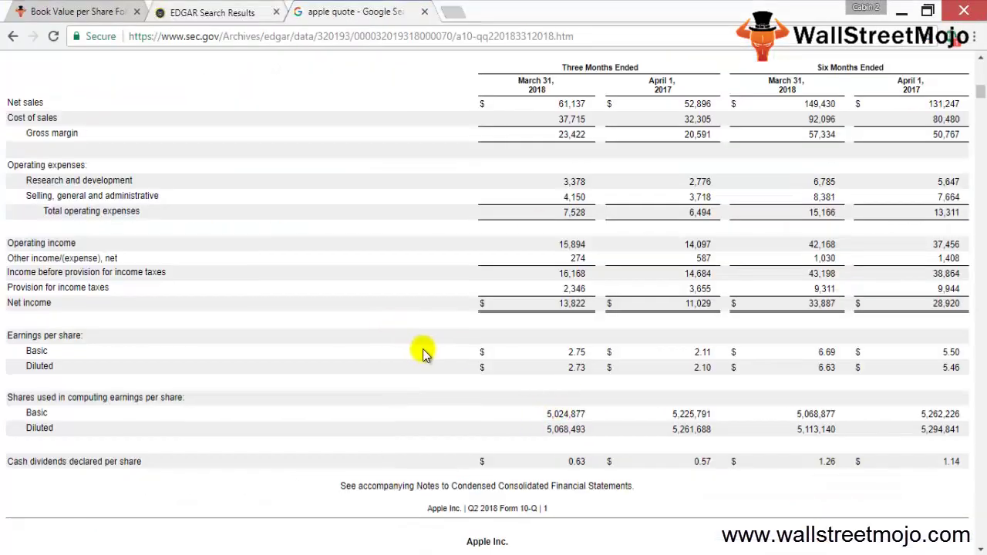
pyautogui.scroll(8, 419, 346)
pyautogui.scroll(-10, 454, 352)
pyautogui.moveTo(8, 334); pyautogui.dragTo(85, 335)
pyautogui.click(555, 386)
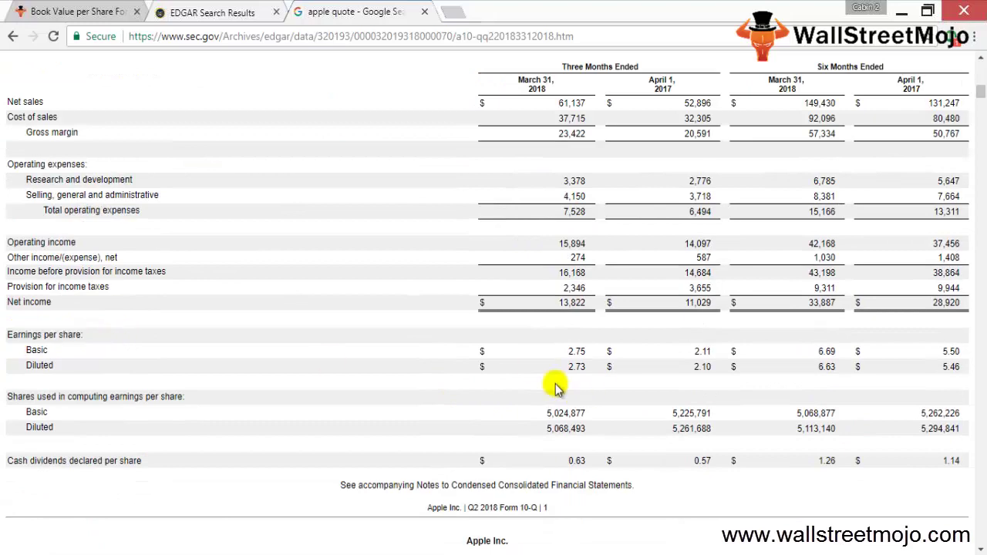
pyautogui.doubleClick(577, 367)
pyautogui.hotkey('ctrl', 'c')
# Switch to Excel and calculate ROE per share in cell F28 with the formula =2.73/F18, using the copied EPS
pyautogui.hotkey('alt', 'Tab')
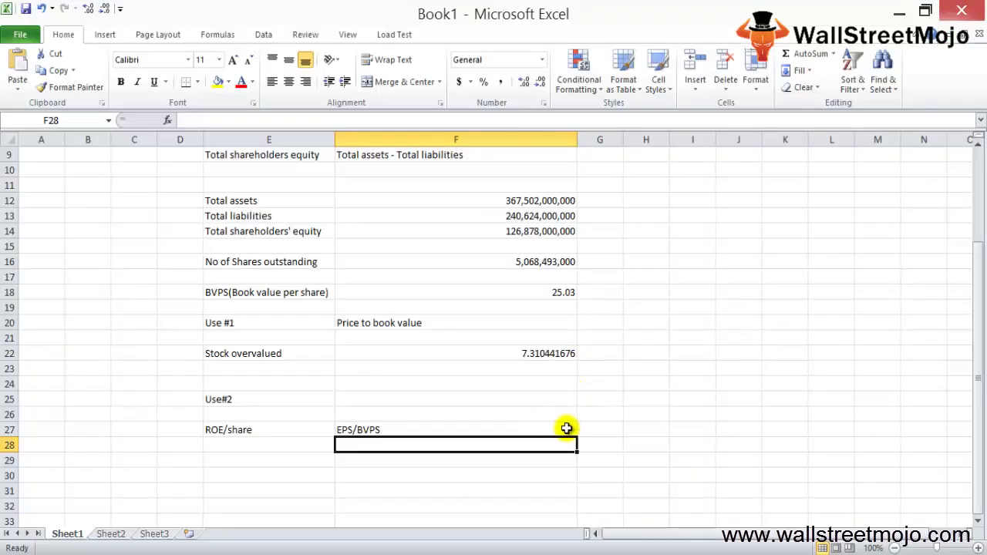
pyautogui.write('=')
pyautogui.hotkey('ctrl', 'v')
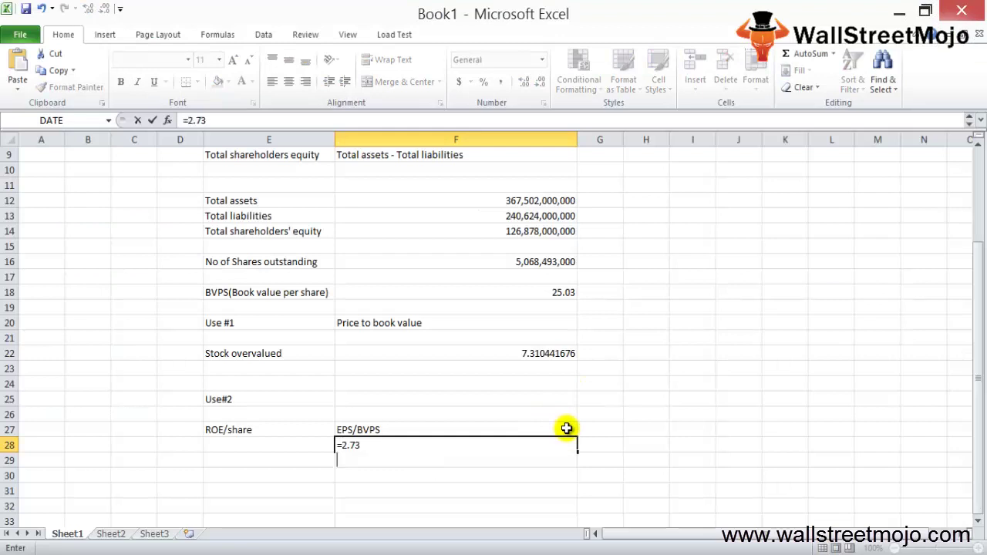
pyautogui.write('/')
pyautogui.press('Up')
pyautogui.press('Up')
pyautogui.press('Up')
pyautogui.press('Up')
pyautogui.press('Up')
pyautogui.press('Up')
pyautogui.press('Up')
pyautogui.press('Up')
pyautogui.press('Up')
pyautogui.press('Up')
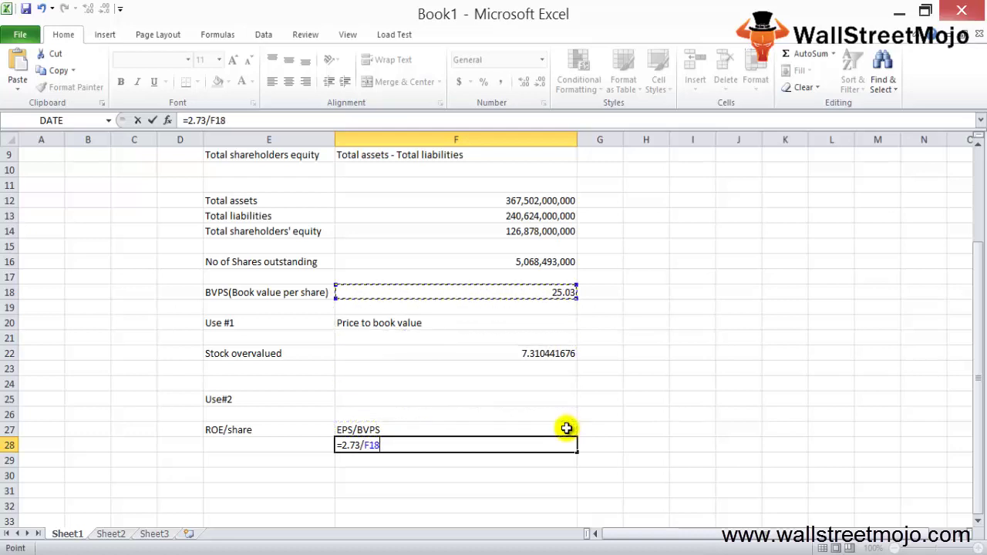
pyautogui.press('Return')
pyautogui.press('F2')
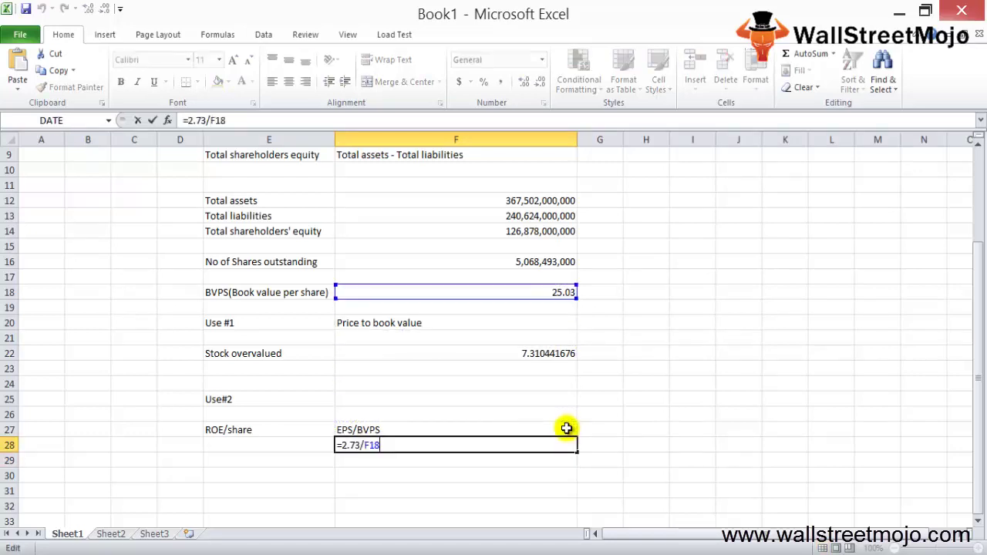
pyautogui.press('Escape')
# Format cell F28 as a percentage
pyautogui.press('alt')
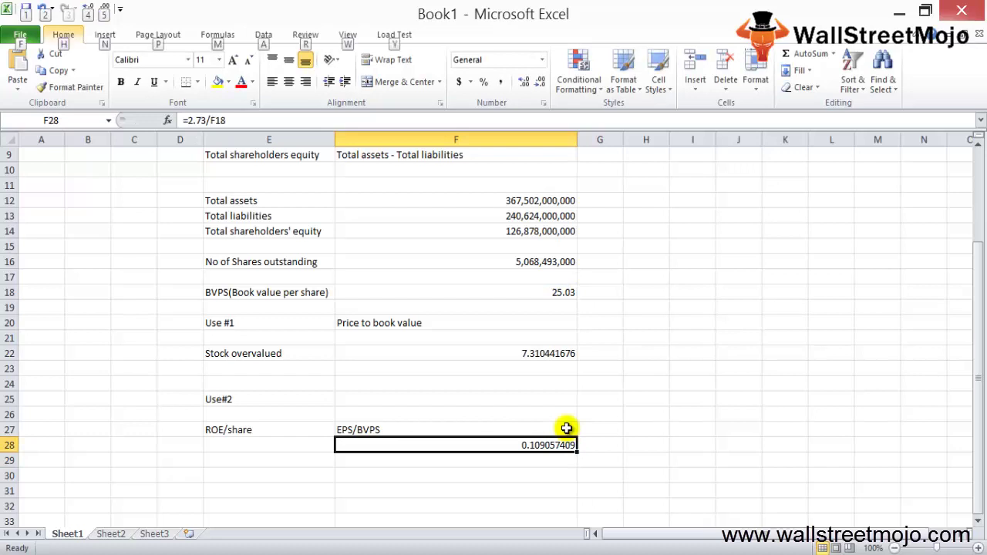
pyautogui.write('hnPer')
pyautogui.press('Return')
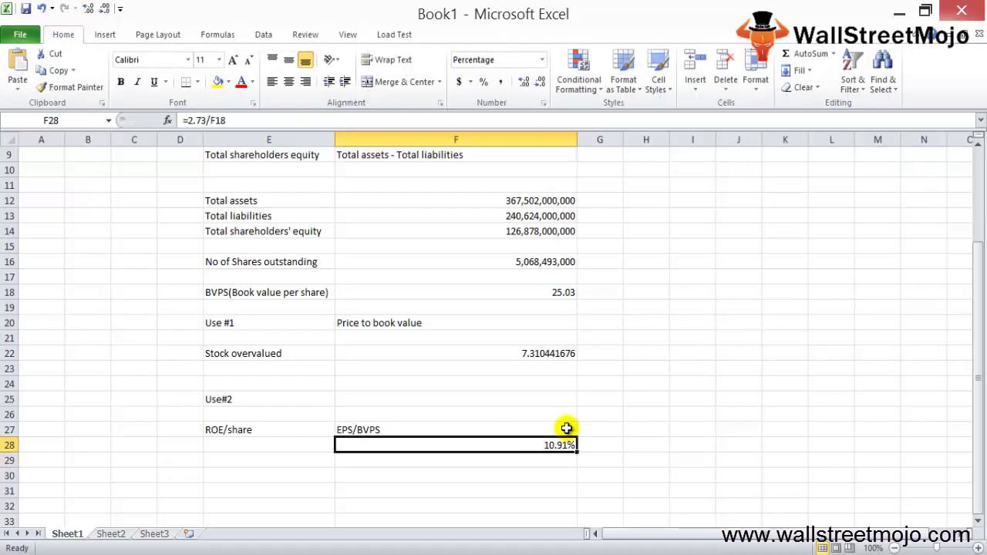
# Enter the label "ROE" in cell E28
pyautogui.press('Left')
pyautogui.write('ROE')
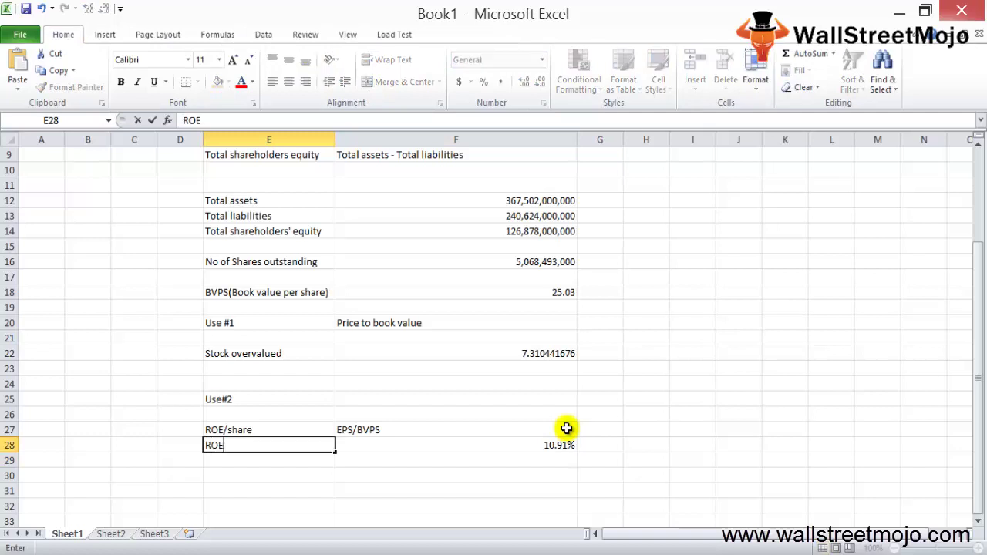
pyautogui.press('Return')
pyautogui.press('Up')
pyautogui.press('Right')
pyautogui.press('Left')
pyautogui.press('Right')
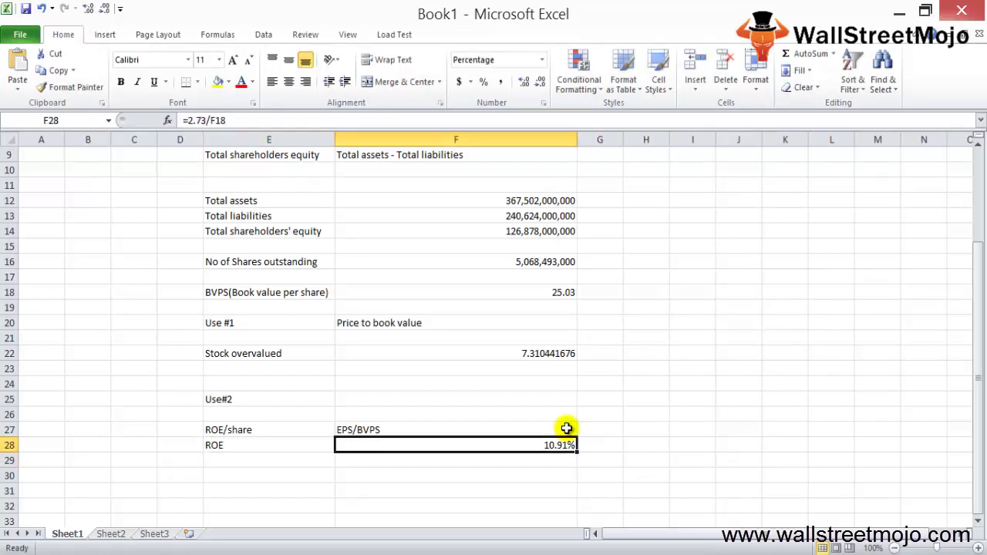
# Review the worksheet's book value per share, the Use #1 price to book entries and the Use#2 ROE entries
pyautogui.press('Down')
pyautogui.press('Up')
pyautogui.moveTo(244, 294); pyautogui.dragTo(471, 444)
pyautogui.click(466, 384)
pyautogui.scroll(2, 483, 427)
pyautogui.scroll(-2, 483, 428)
pyautogui.click(278, 322)
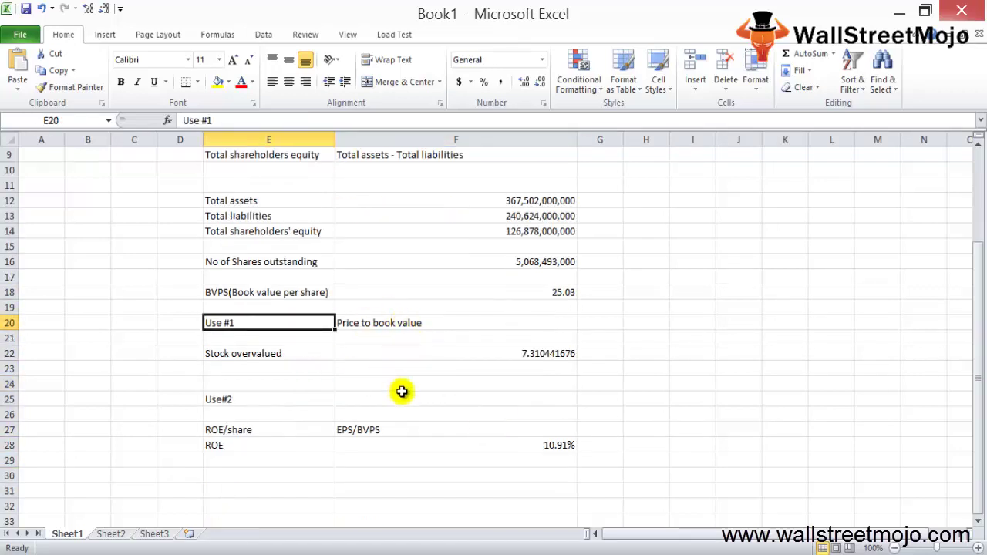
pyautogui.click(447, 322)
pyautogui.scroll(1, 420, 457)
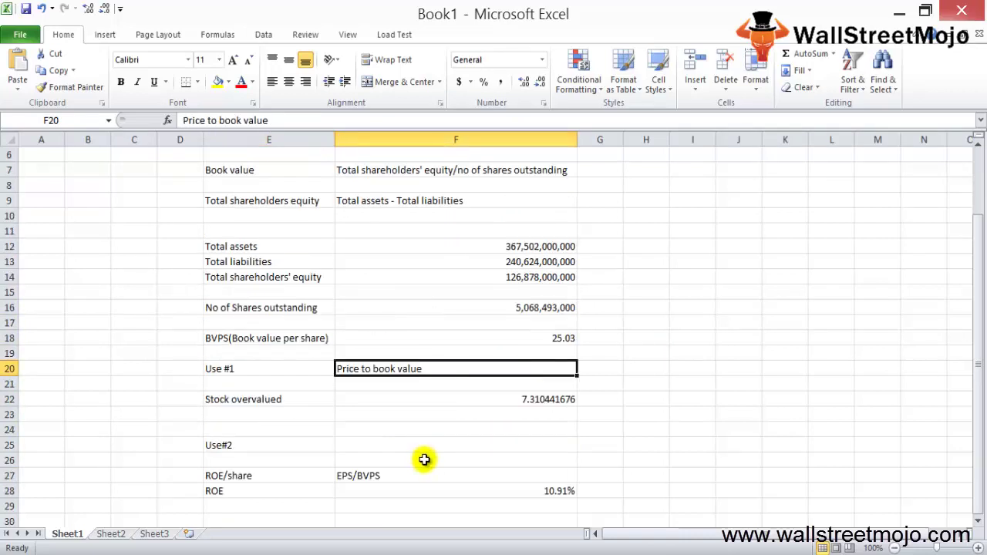
pyautogui.scroll(-1, 426, 459)
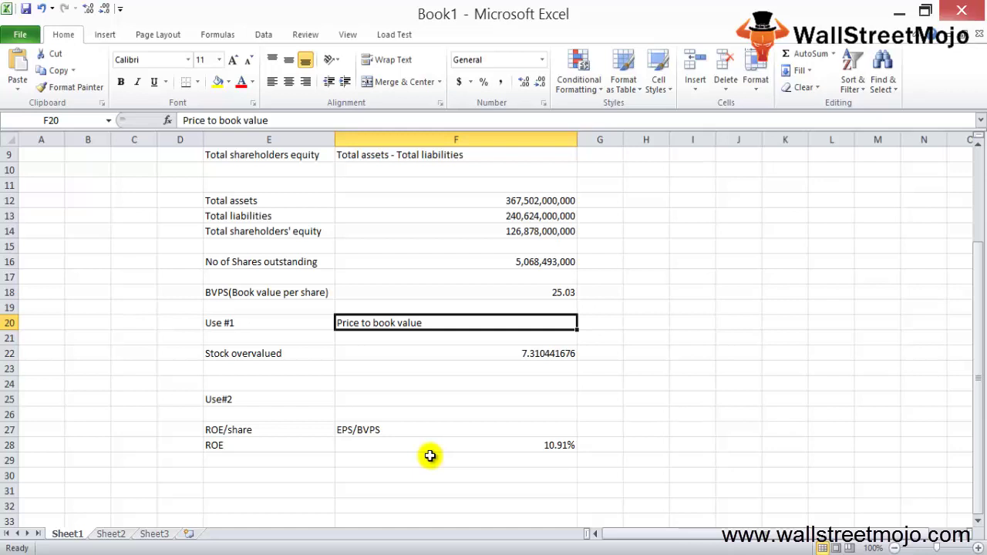
pyautogui.scroll(2, 430, 456)
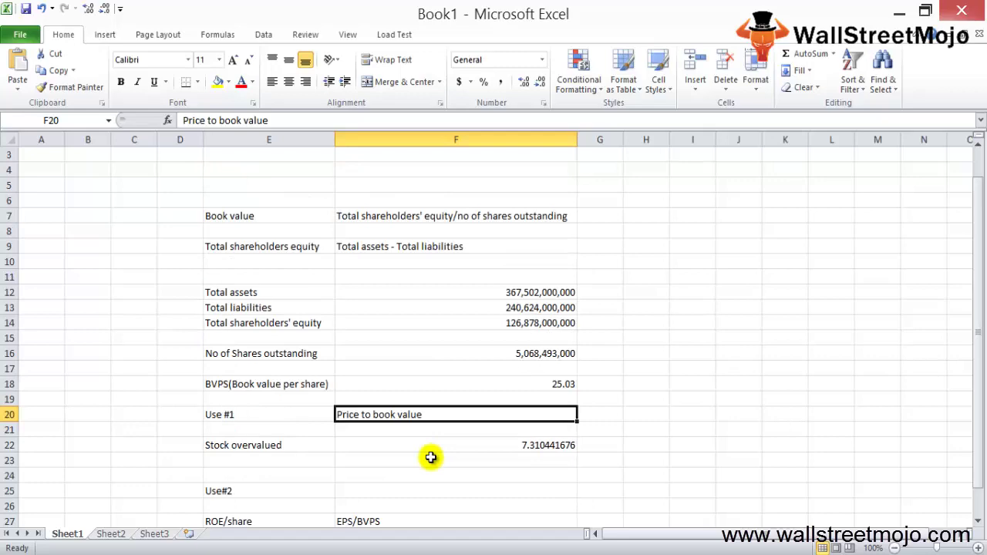
pyautogui.scroll(-1, 430, 457)
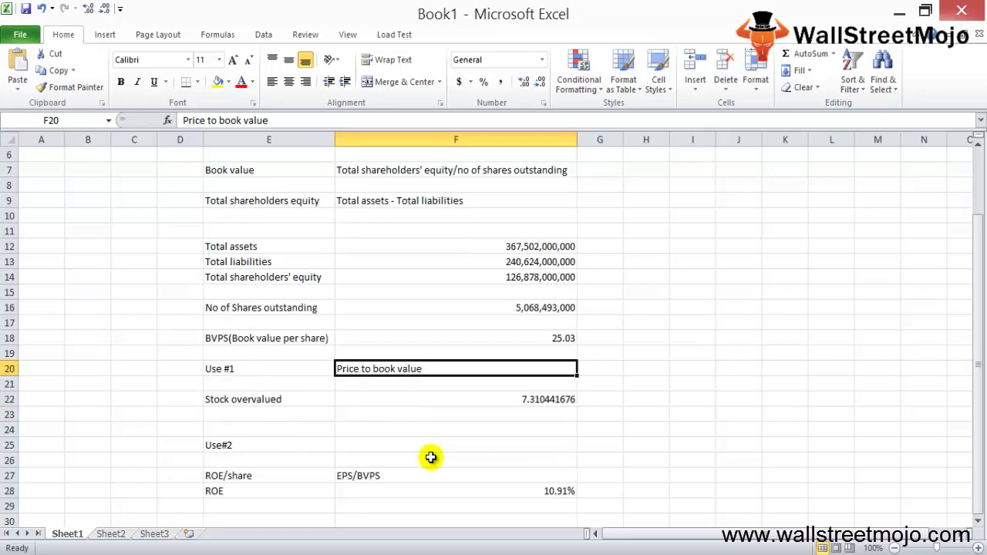